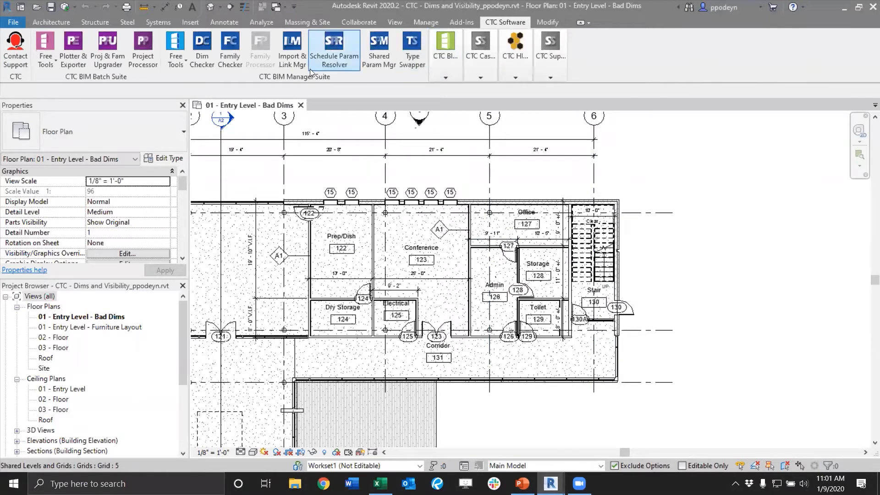
- Bring up the Dimension Checker and move its window clear of the upper dimension string on the floor plan
click(200, 50)
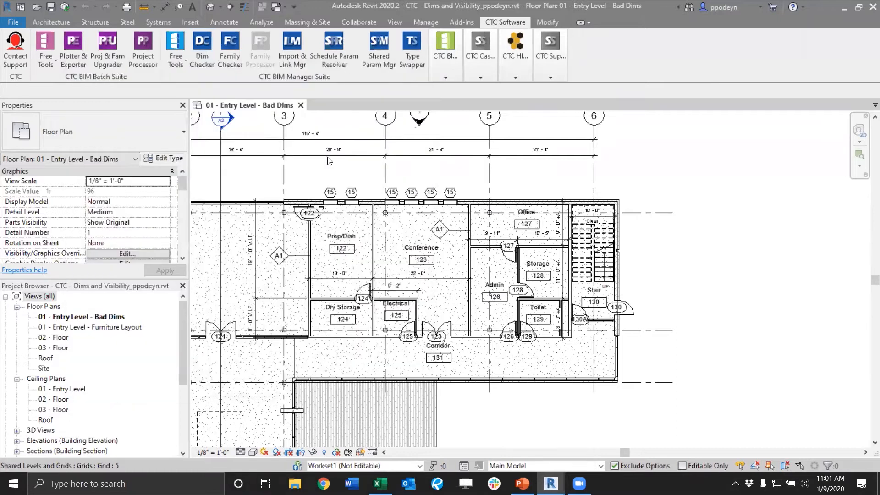
mouse_move(551, 483)
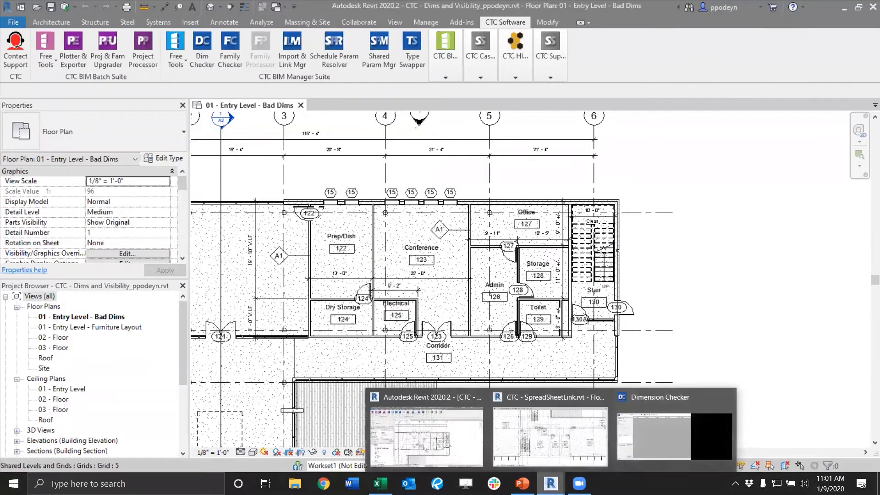
click(640, 438)
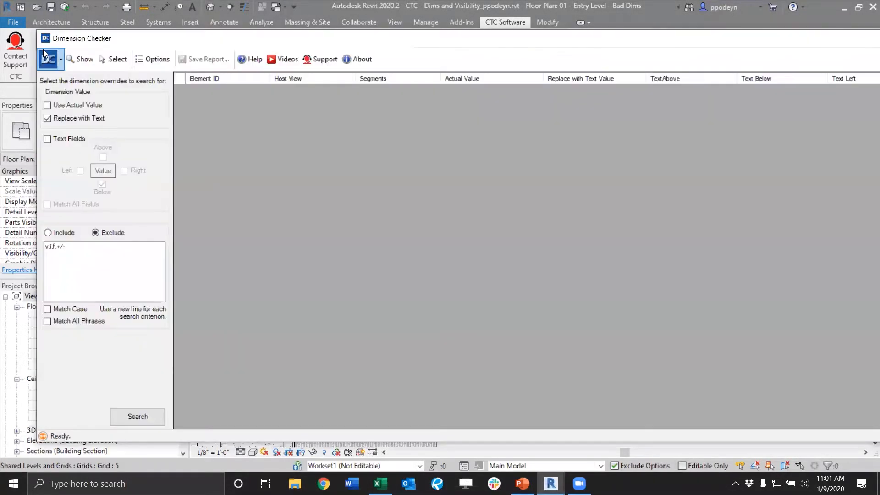
drag(35, 46, 323, 46)
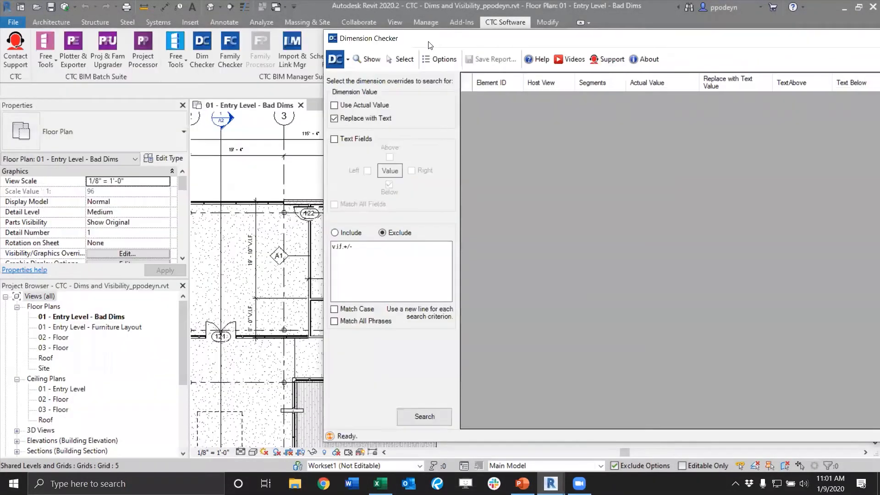
drag(430, 44, 226, 44)
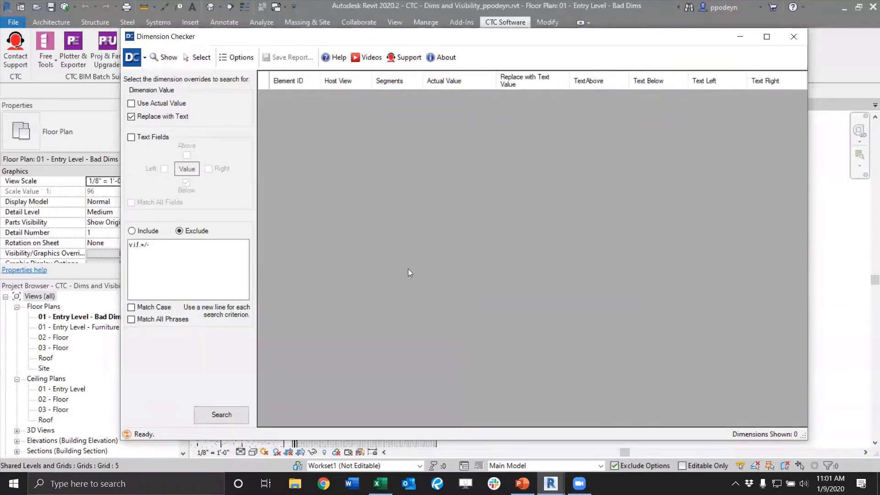
drag(313, 39, 354, 303)
- Try to replace the dimension value between grids 4 and 5 with the text 21' - 5"
click(435, 152)
click(437, 148)
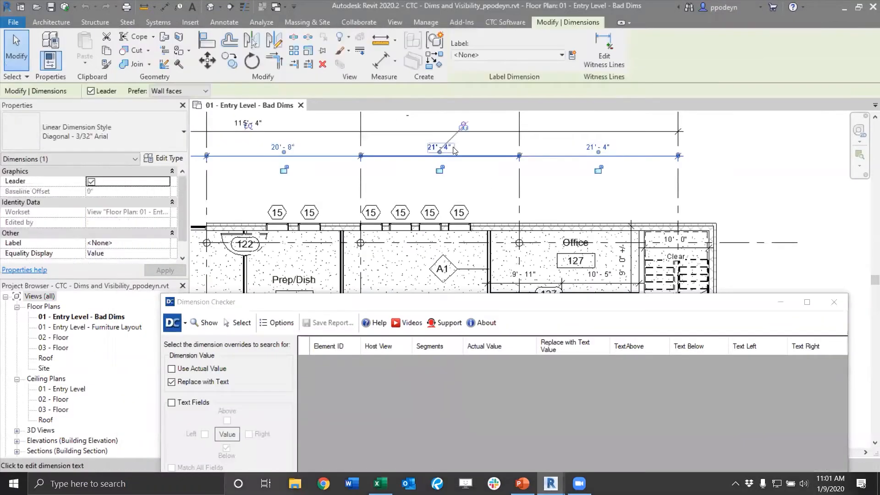
drag(439, 151, 463, 126)
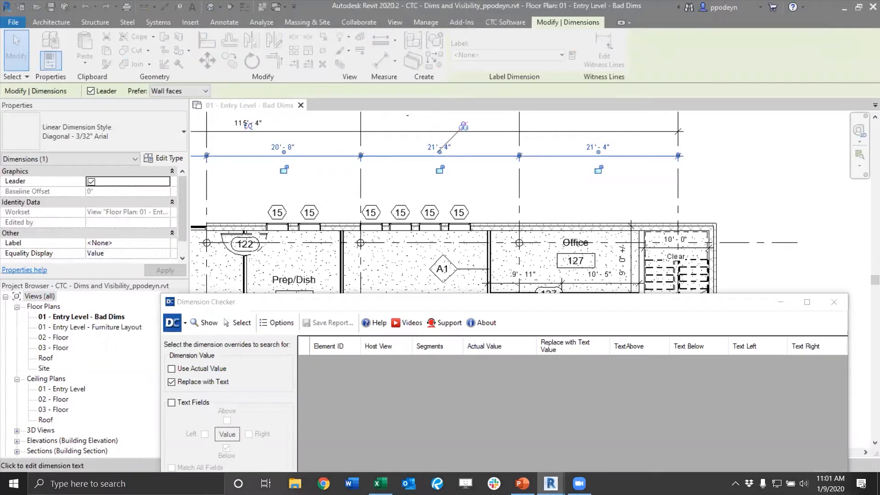
click(439, 147)
click(282, 207)
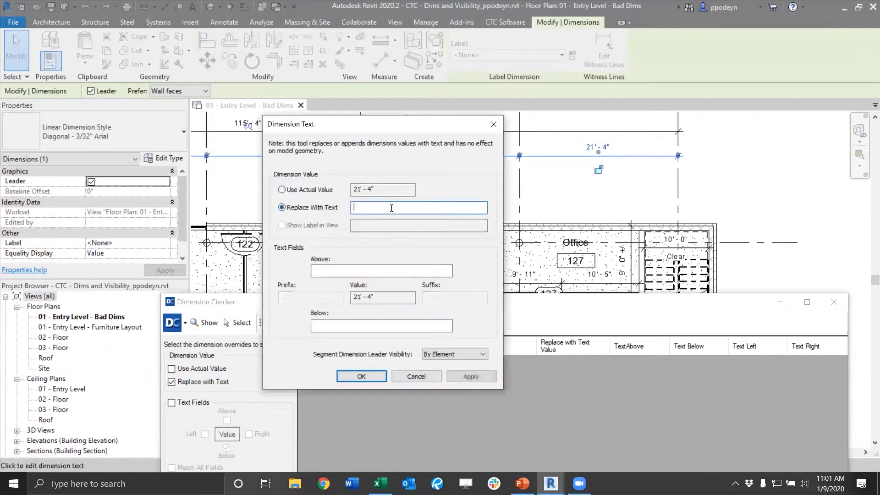
text(21' - 5")
key(Return)
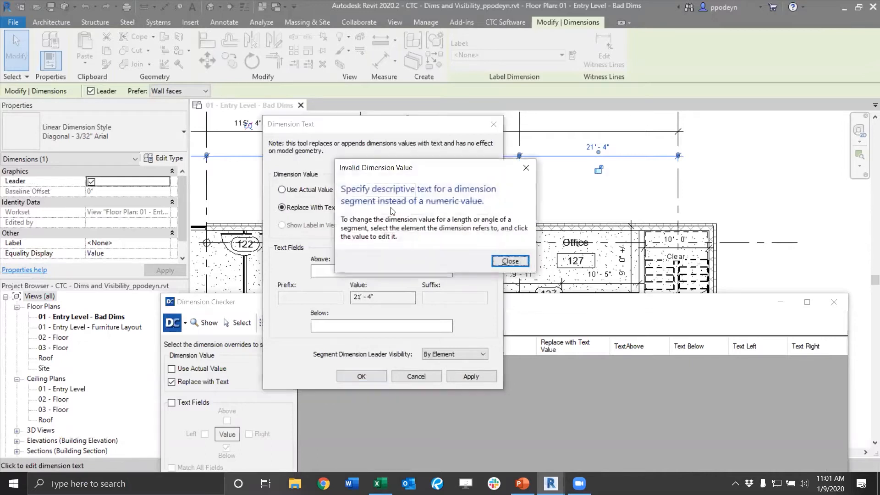
key(Return)
- Add a trailing period so the replacement text reads 21' - 5". and apply it to the dimension segment
click(383, 207)
text(.)
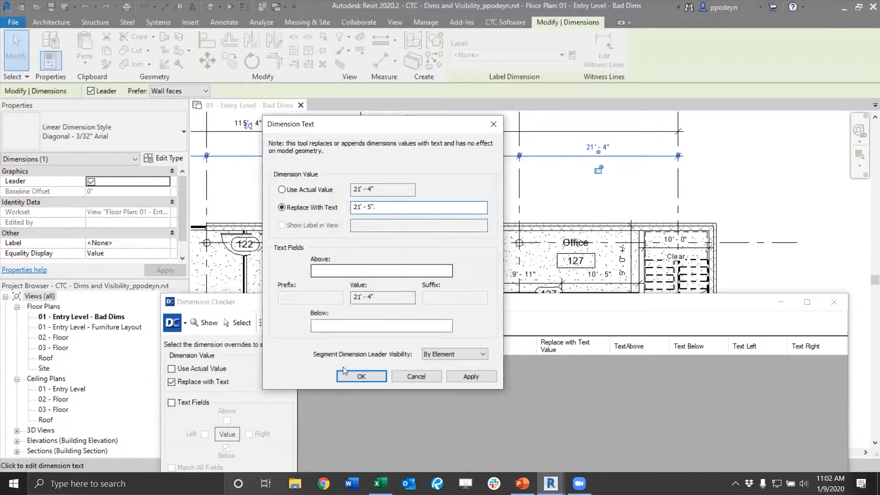
click(364, 376)
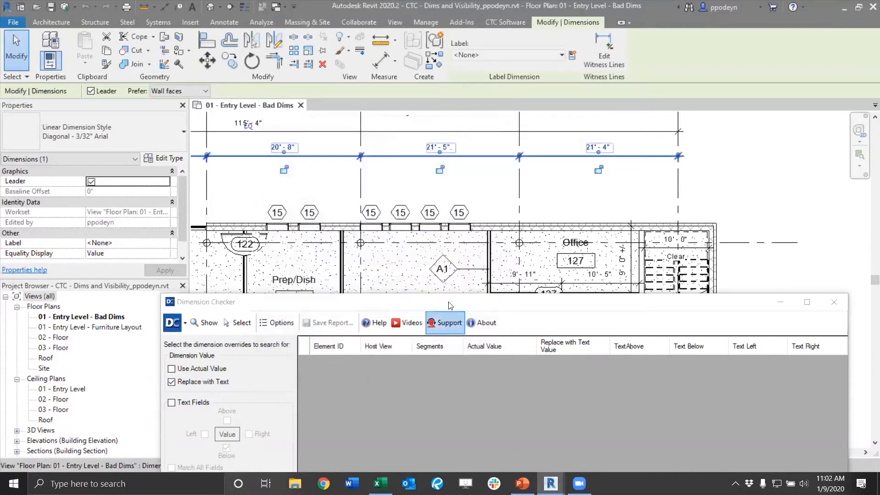
click(496, 180)
- Clear the excluded phrases in the Dimension Checker and search for all dimensions replaced with text
drag(486, 294, 471, 222)
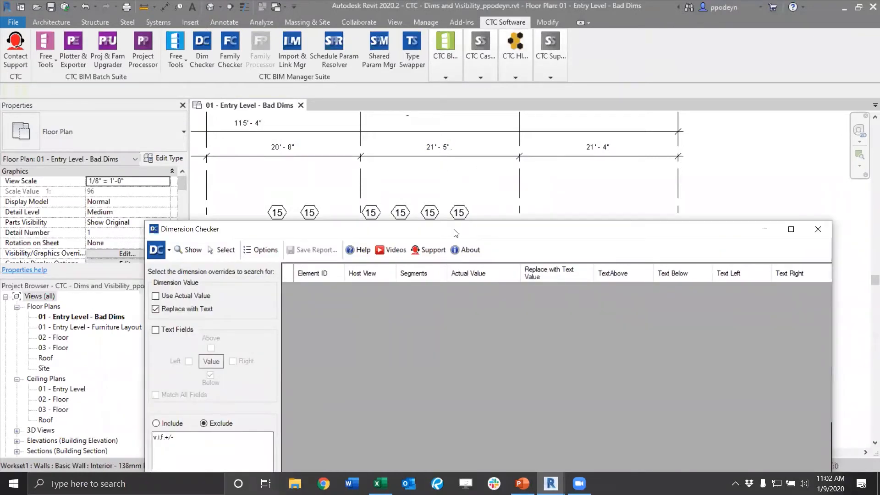
drag(468, 224, 453, 229)
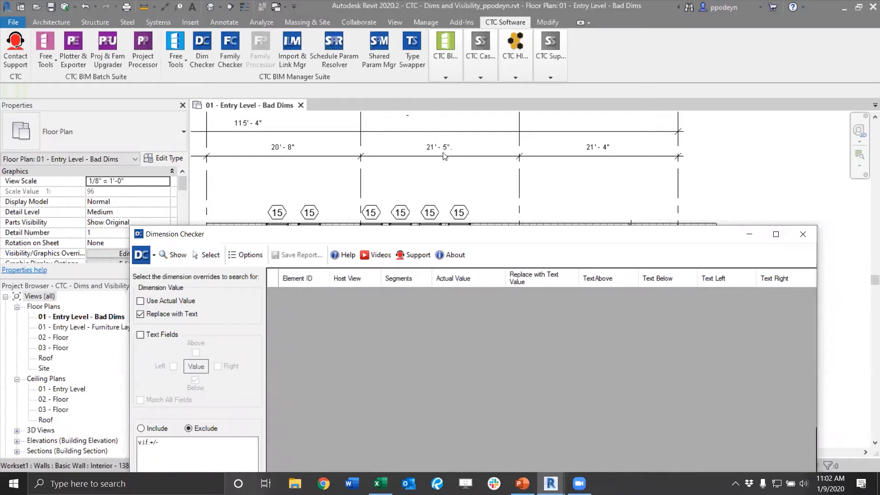
drag(445, 235, 424, 58)
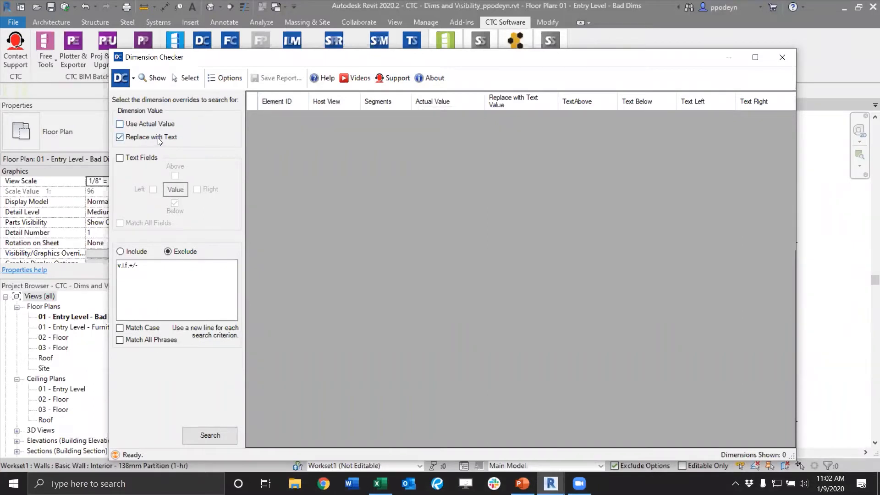
drag(142, 265, 113, 265)
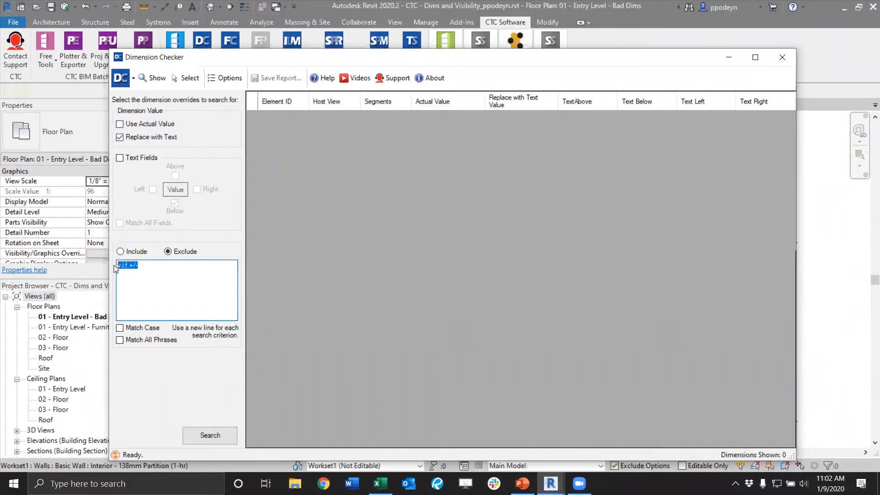
key(Delete)
click(207, 435)
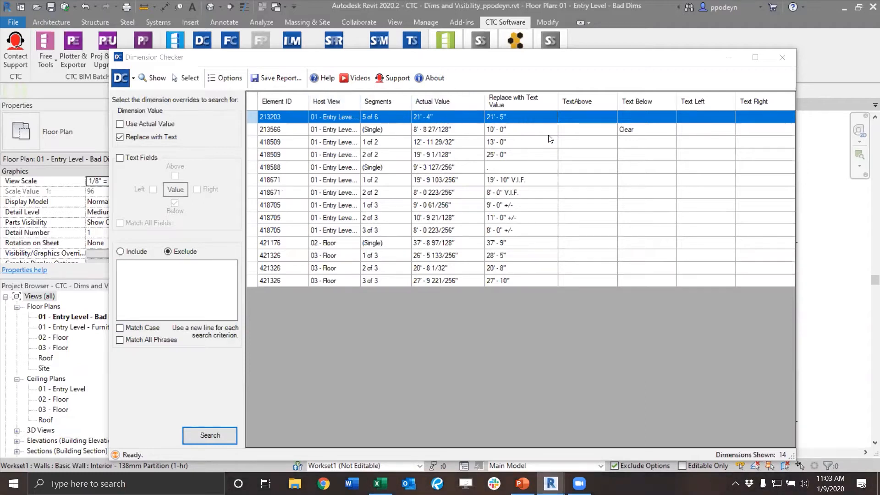
- Compare the actual values with the replacement text for the first four listed dimension overrides
click(516, 131)
click(513, 143)
click(512, 124)
click(513, 120)
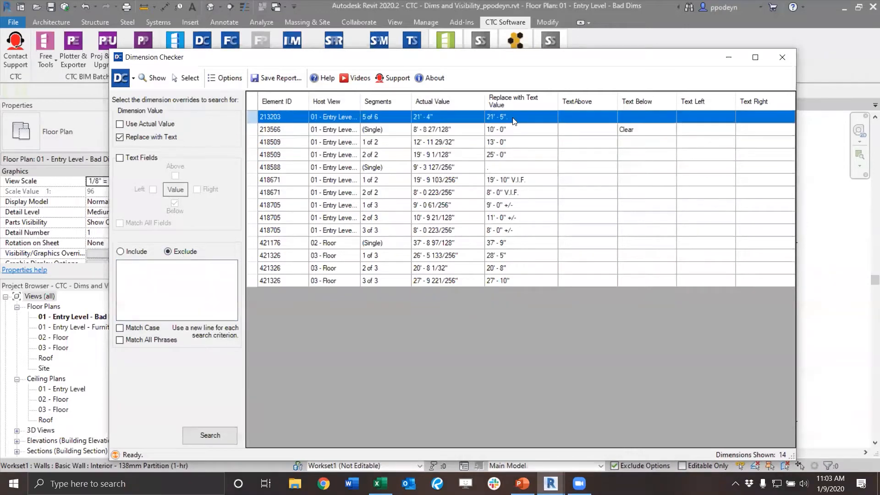
click(516, 133)
click(518, 145)
click(519, 156)
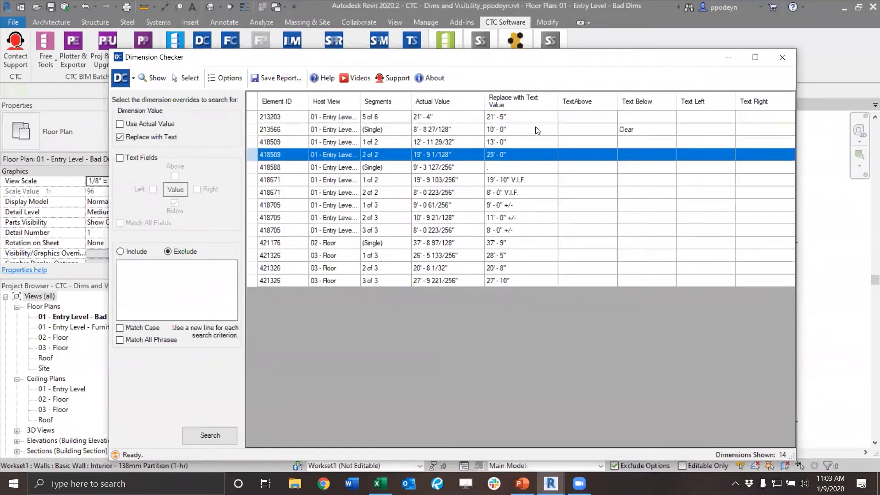
- Select the 10' - 0" Clear override in the results and examine its dimension across the stair on the plan
click(506, 131)
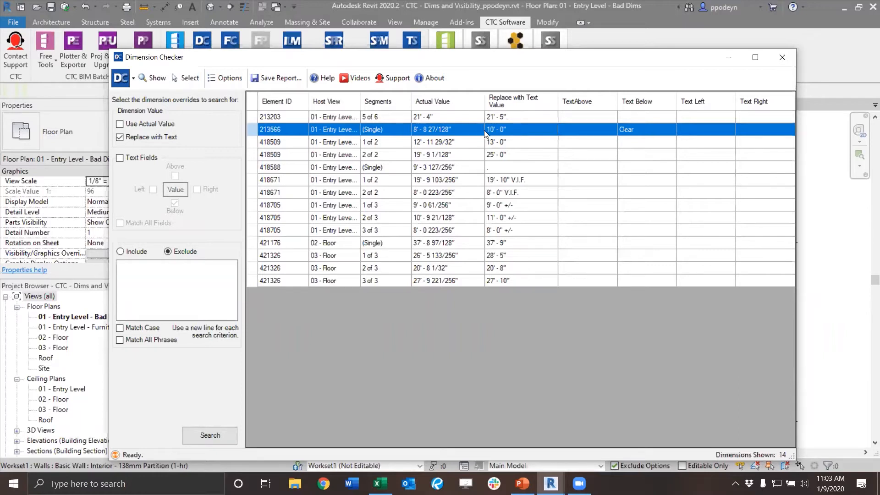
drag(401, 60, 443, 336)
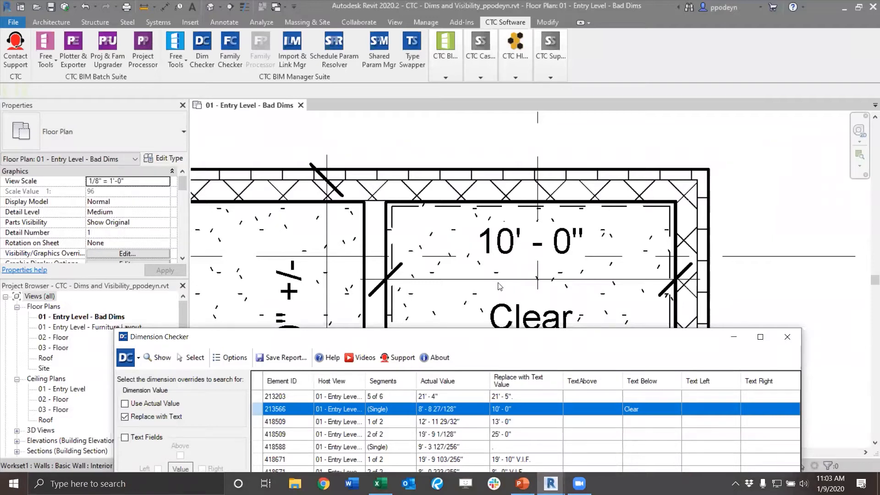
drag(463, 338, 465, 136)
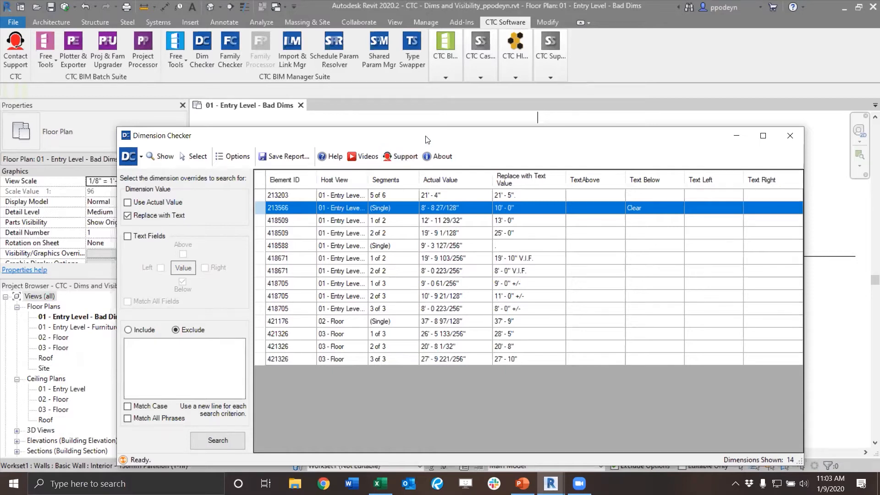
drag(428, 137, 408, 72)
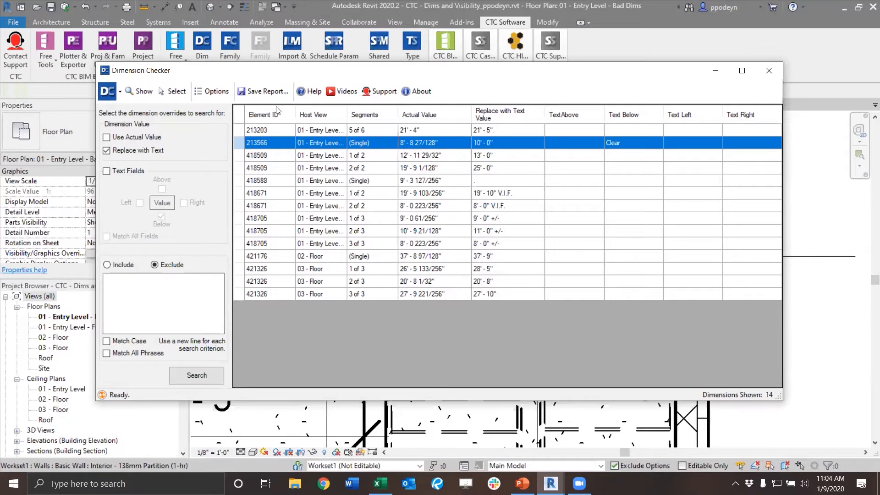
drag(303, 77, 260, 99)
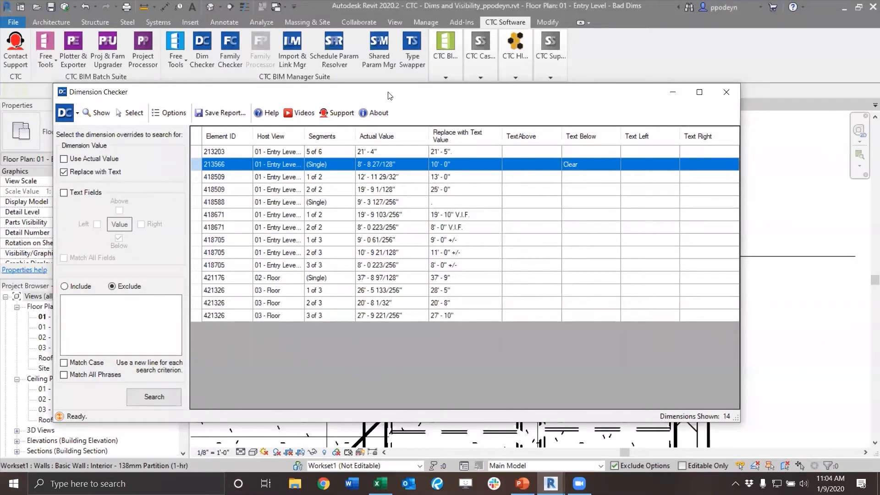
drag(387, 95, 457, 253)
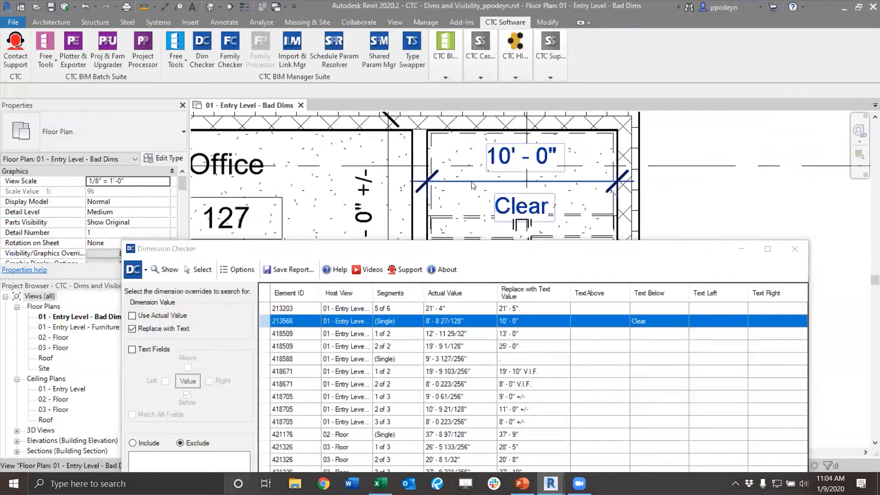
click(473, 182)
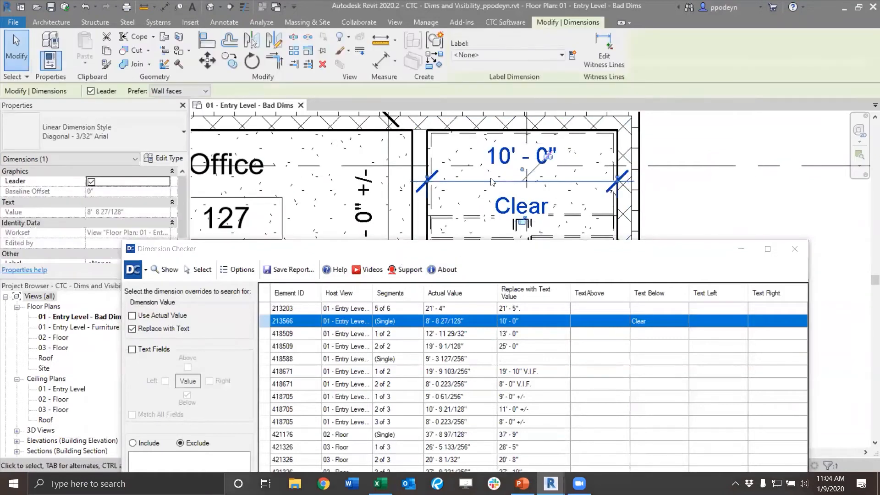
scroll(495, 176, down, 2)
scroll(533, 160, up, 3)
click(502, 166)
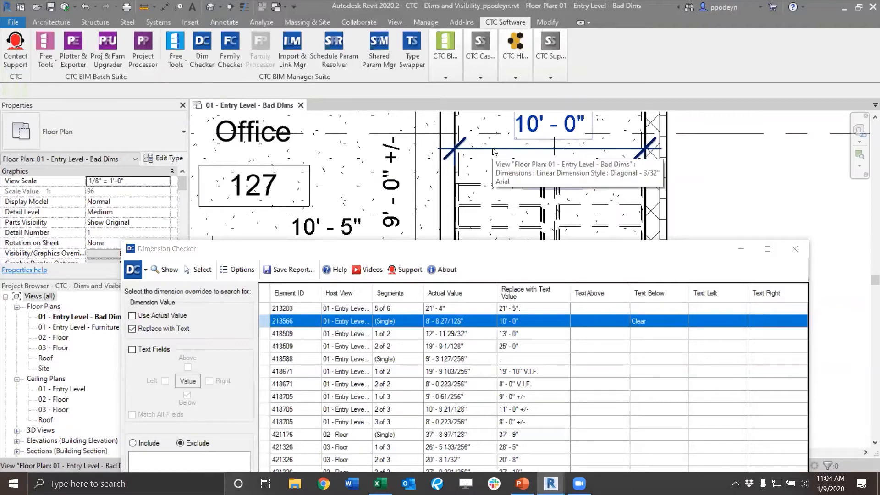
- Override the 10' - 0" Clear dimension's projection line color to red, by element in this view
click(493, 151)
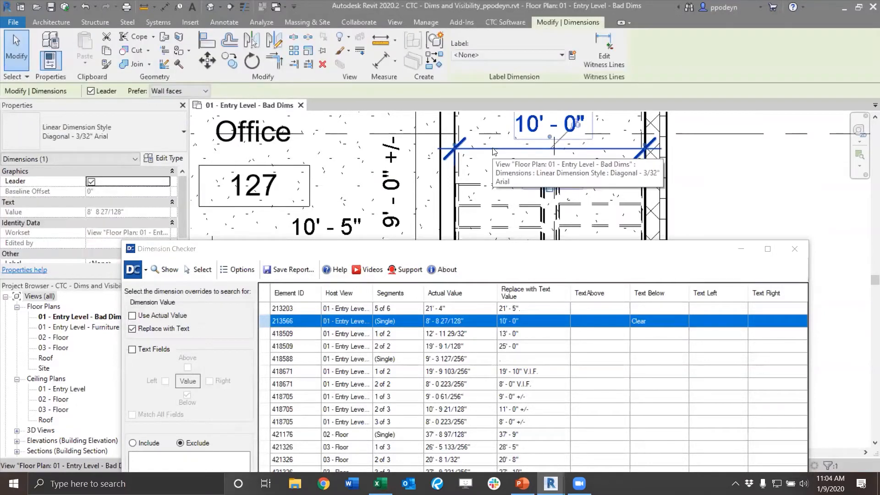
right_click(493, 151)
mouse_move(559, 253)
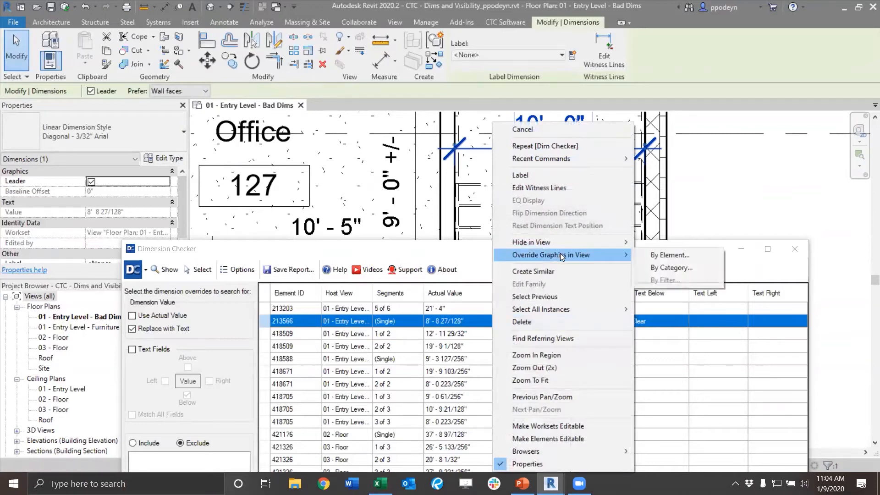
click(653, 254)
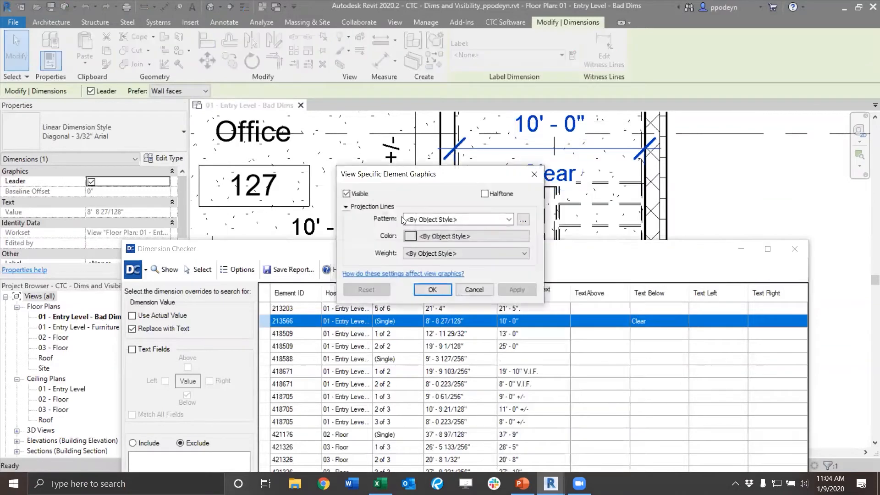
click(472, 241)
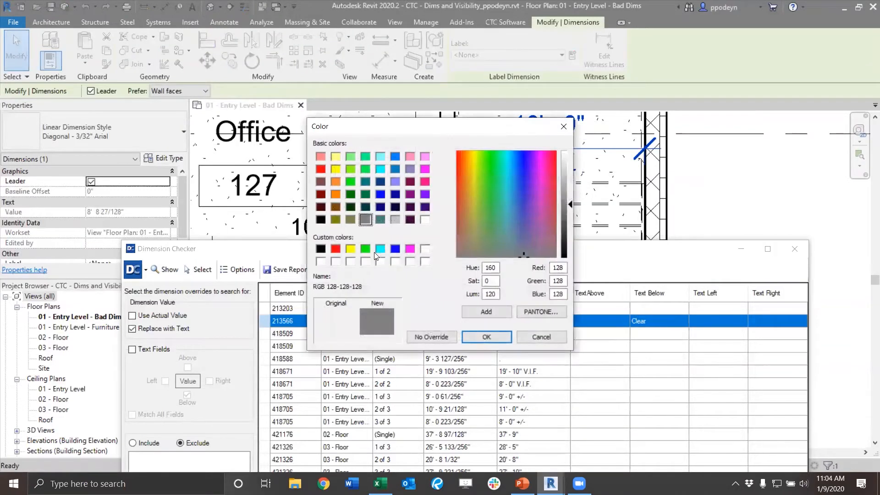
click(338, 248)
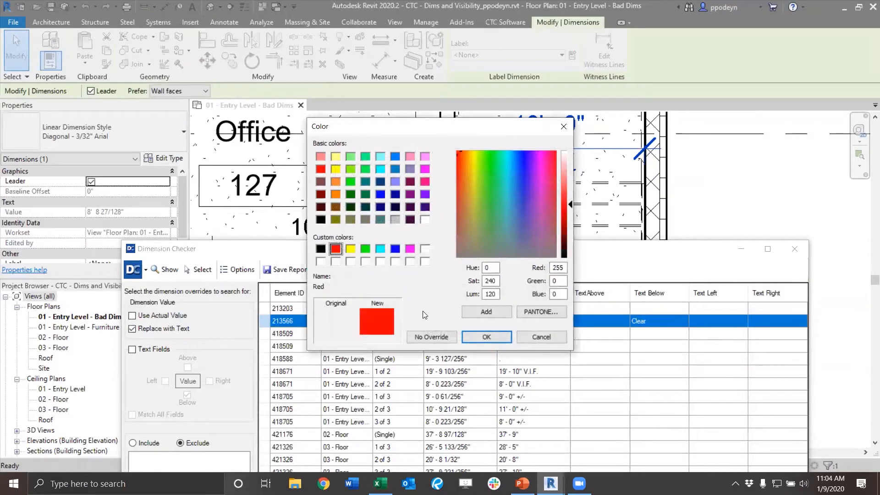
click(489, 338)
click(441, 290)
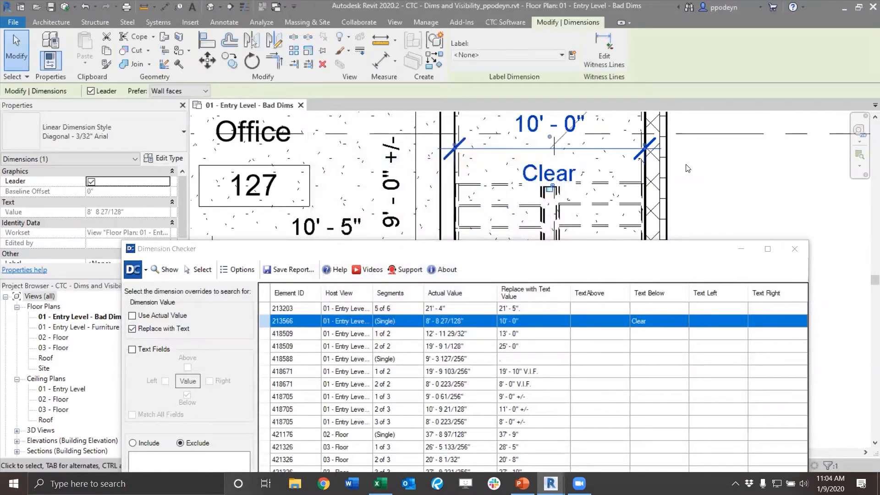
click(687, 168)
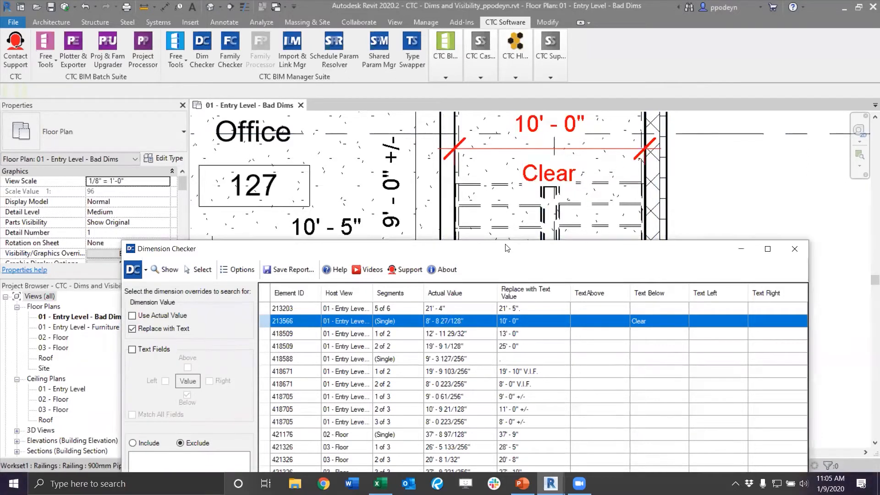
- Exclude overrides containing "v.i.f" in the Dimension Checker and search the replaced dimensions again
drag(507, 248, 502, 66)
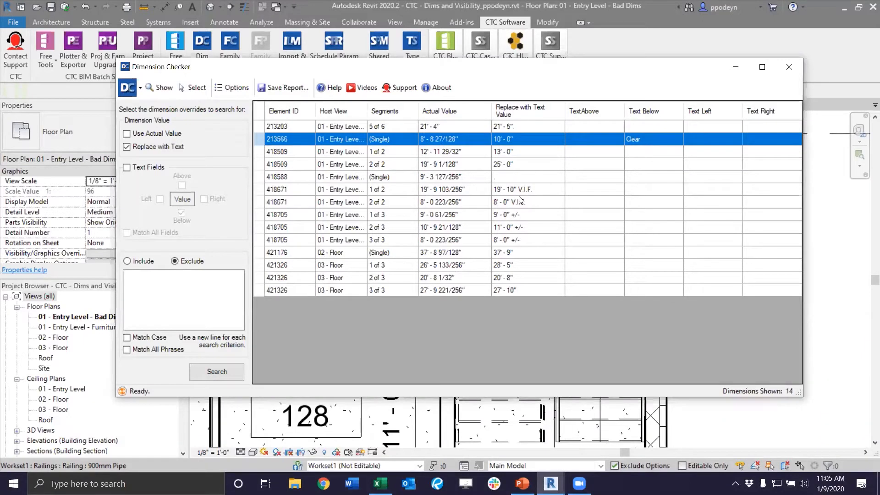
click(146, 276)
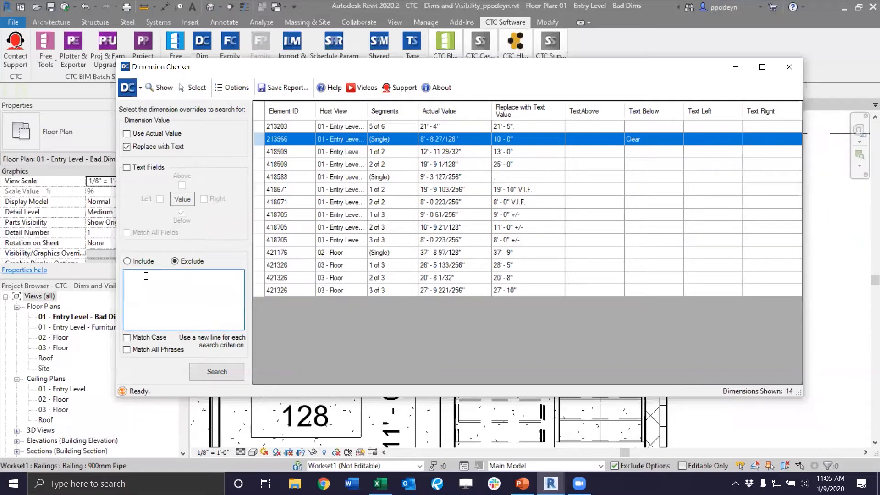
text(v.i.f)
click(227, 371)
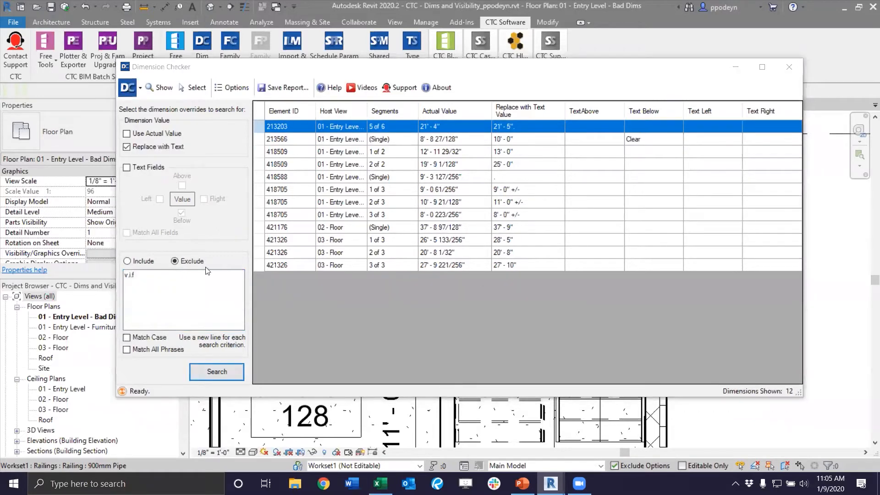
- Add "+/-" as a second excluded phrase, search again, and select the entry whose value is replaced with a period
click(148, 274)
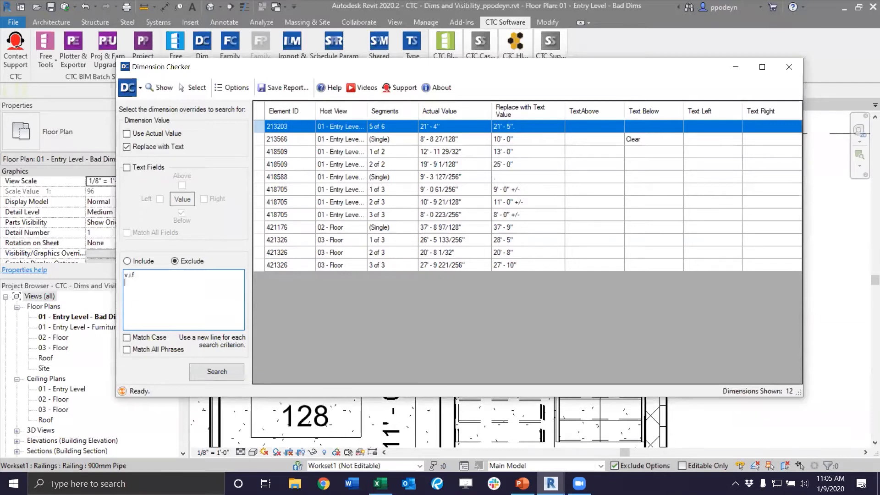
key(Return)
text(+/-)
click(212, 372)
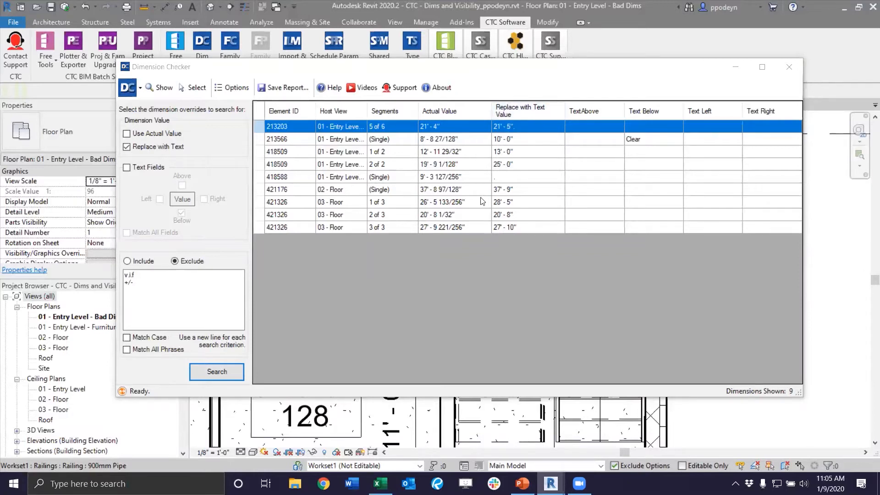
click(497, 179)
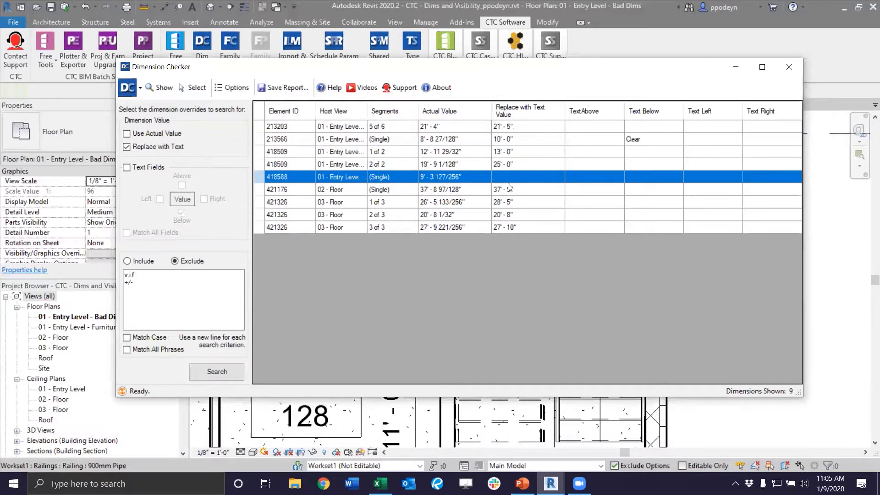
- Minimize the Dimension Checker and switch the dimension string above the Office to the Diagonal - 3/32" Arial 1/8" Precision style
click(738, 69)
middle_drag(453, 394, 749, 446)
click(624, 206)
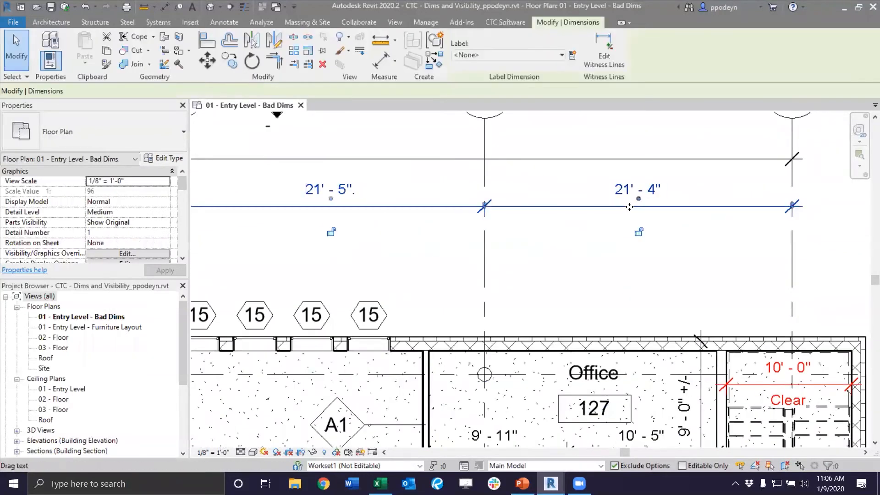
click(147, 129)
click(114, 215)
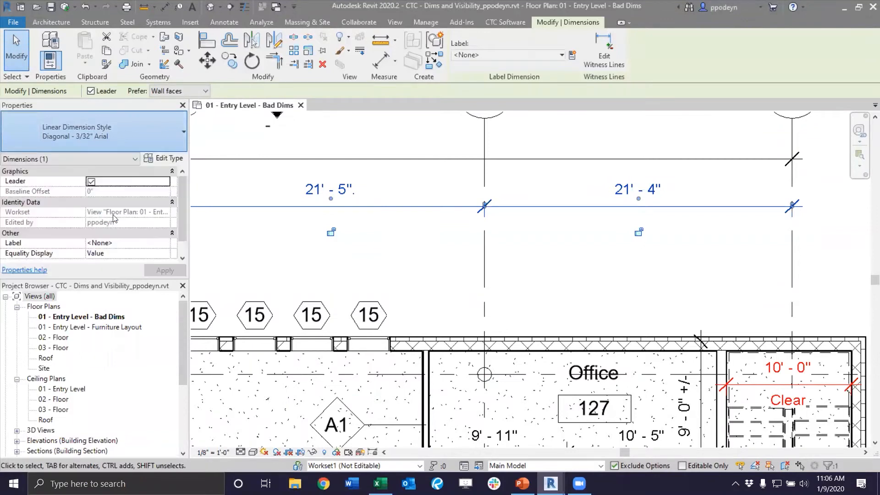
click(559, 278)
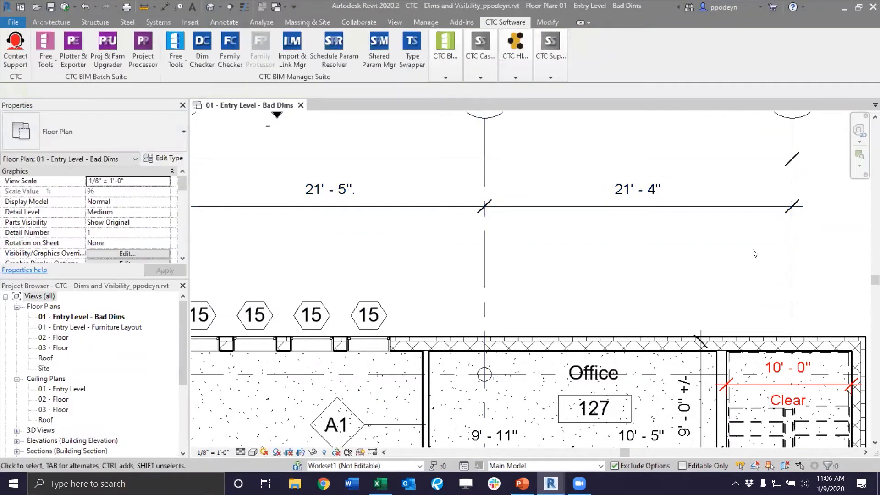
- Return the dimension string above the Office to the Diagonal - 3/32" Arial style
click(633, 195)
click(140, 127)
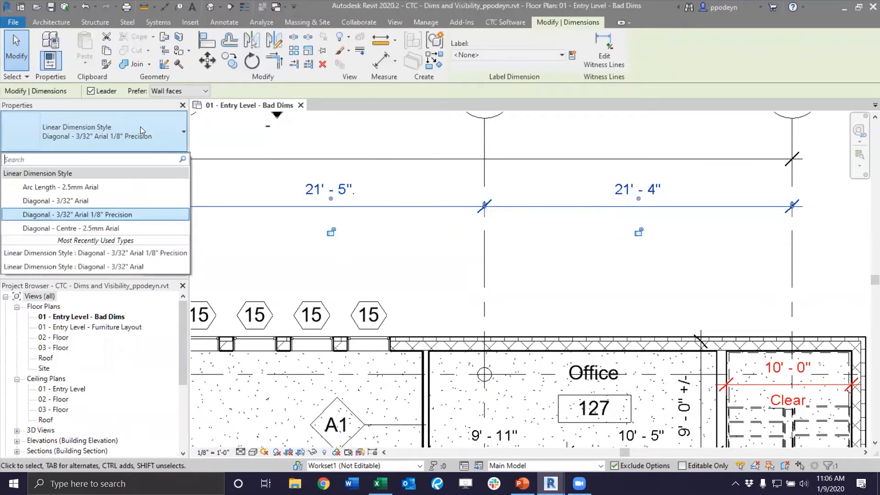
click(69, 198)
click(598, 255)
middle_drag(602, 327, 460, 184)
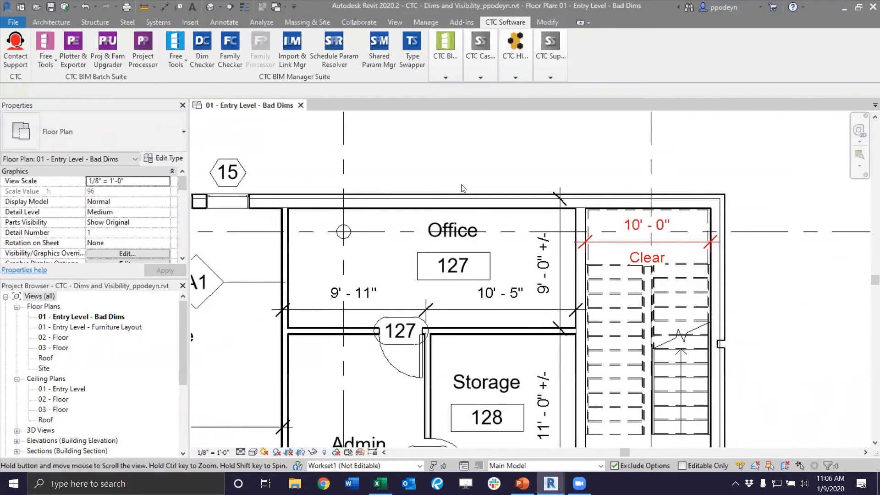
- Inspect the text settings of the 9' - 0" +/- dimension beside Office 127, comparing its actual value with the replacement text
click(545, 278)
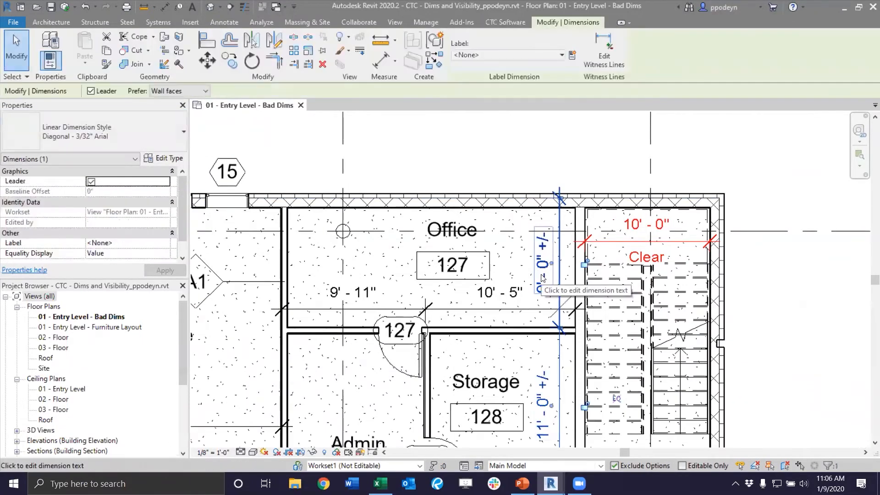
click(542, 278)
click(405, 207)
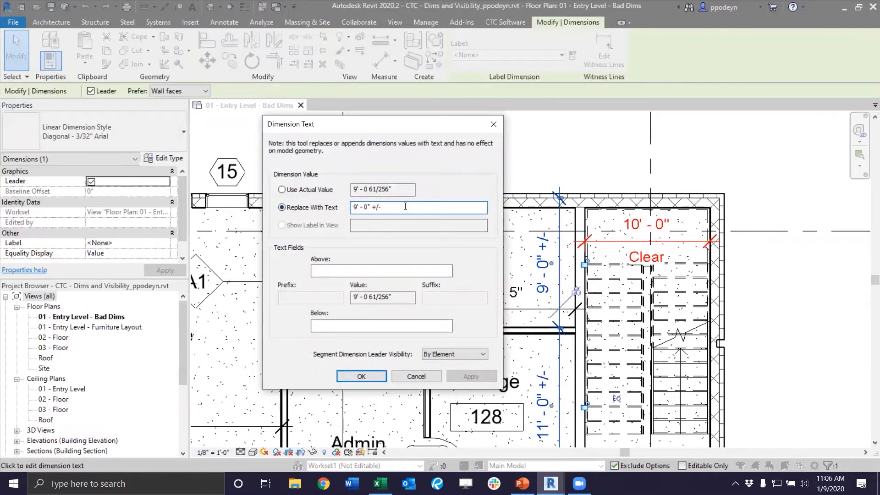
click(361, 377)
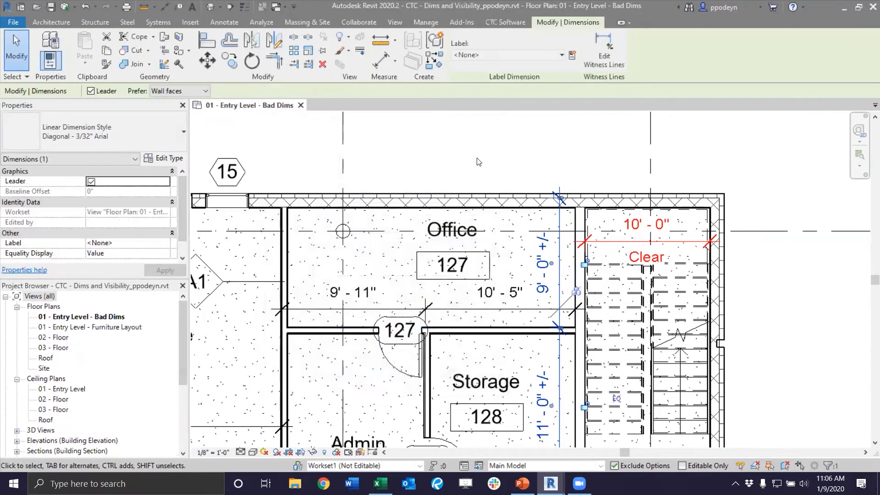
click(479, 162)
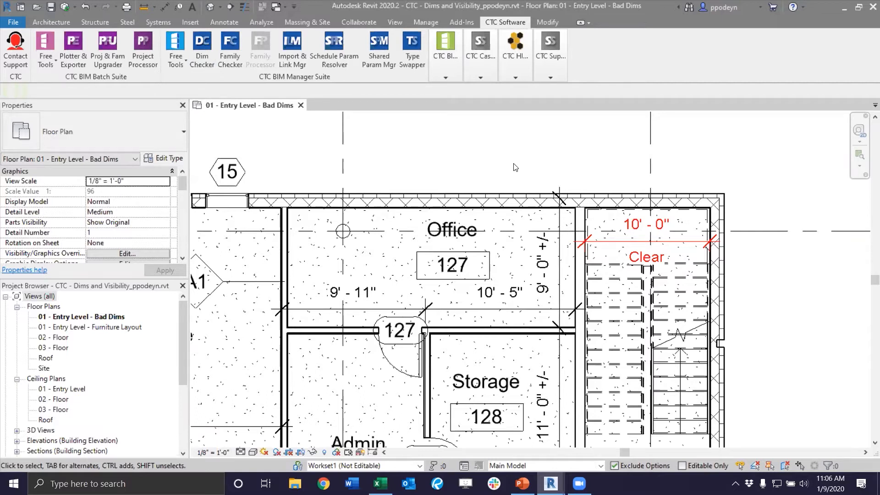
scroll(472, 159, down, 1)
scroll(470, 159, down, 4)
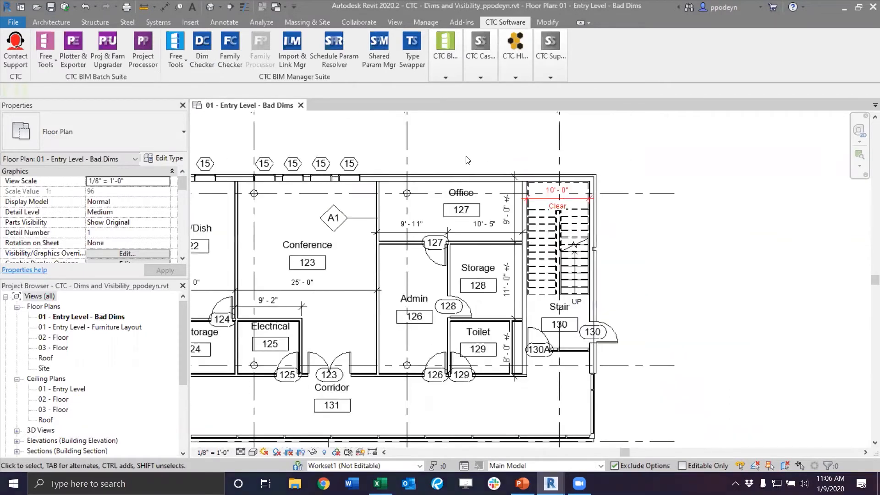
middle_drag(402, 154, 579, 139)
click(442, 61)
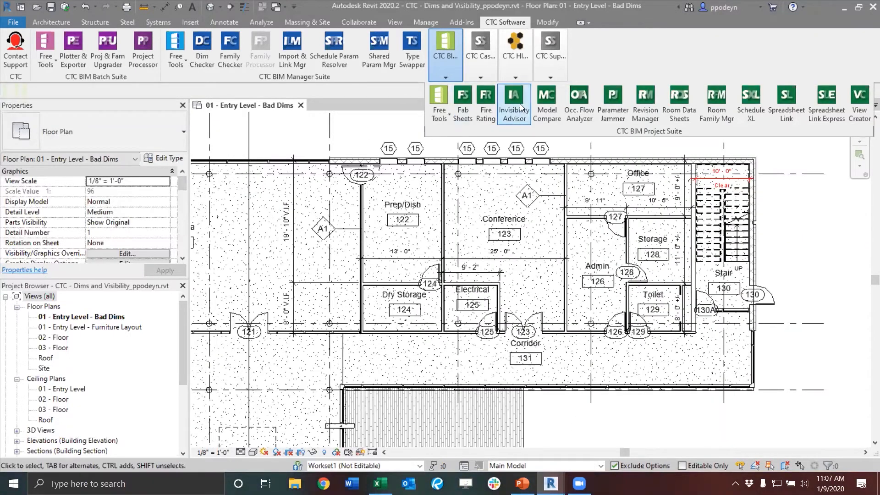
click(440, 57)
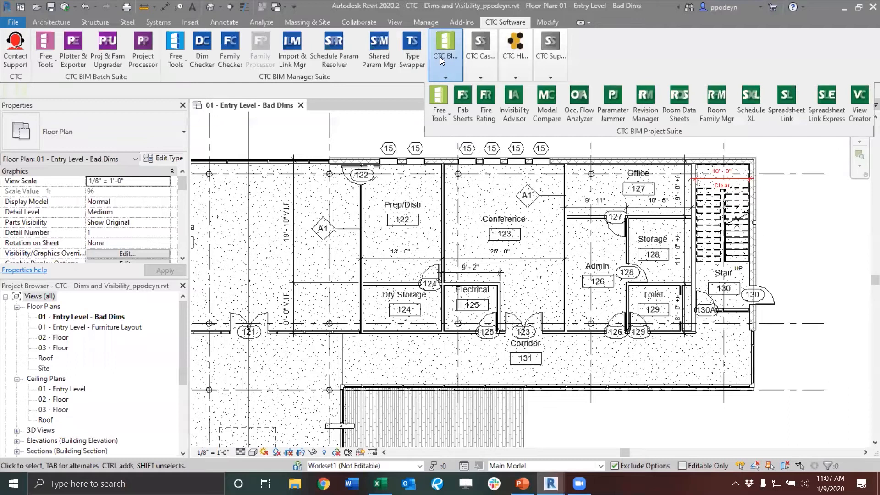
scroll(461, 153, down, 3)
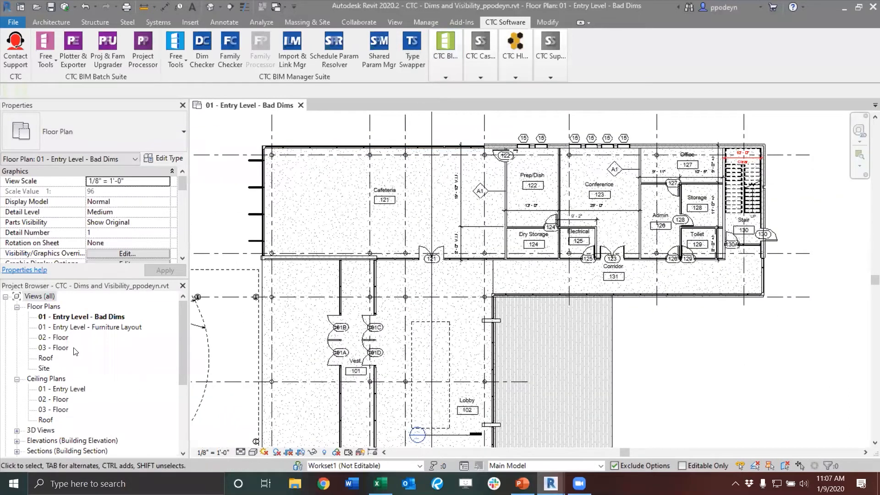
- Open the 01 - Entry Level - Furniture Layout floor plan and tile it beside the Bad Dims plan, showing the cafeteria in both
double_click(90, 327)
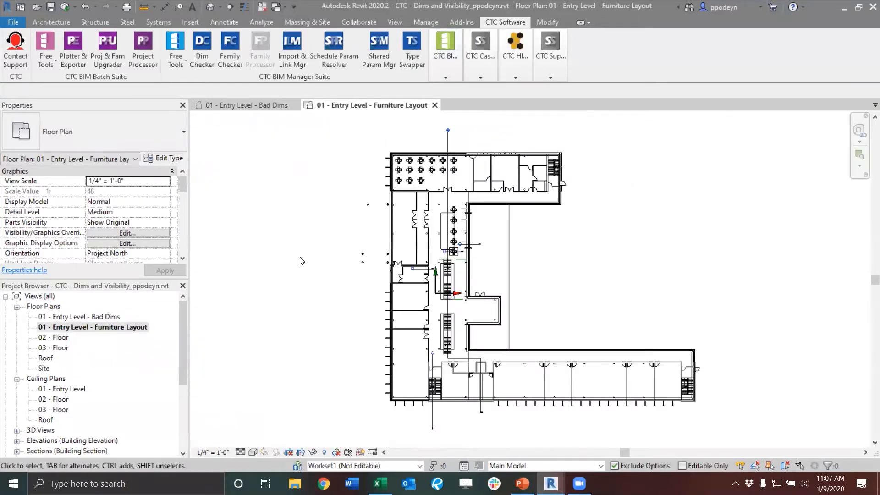
key(w)
key(t)
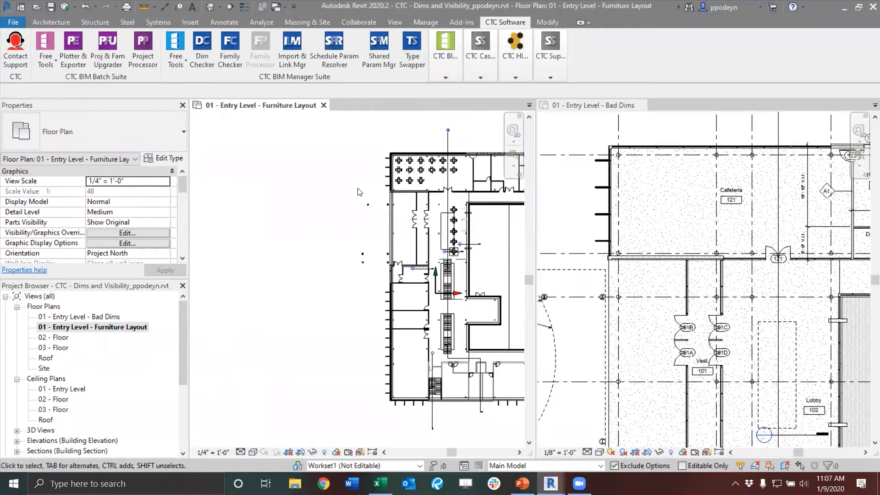
scroll(319, 189, up, 4)
scroll(319, 189, up, 2)
middle_drag(349, 194, 282, 203)
scroll(308, 198, down, 2)
scroll(308, 198, down, 1)
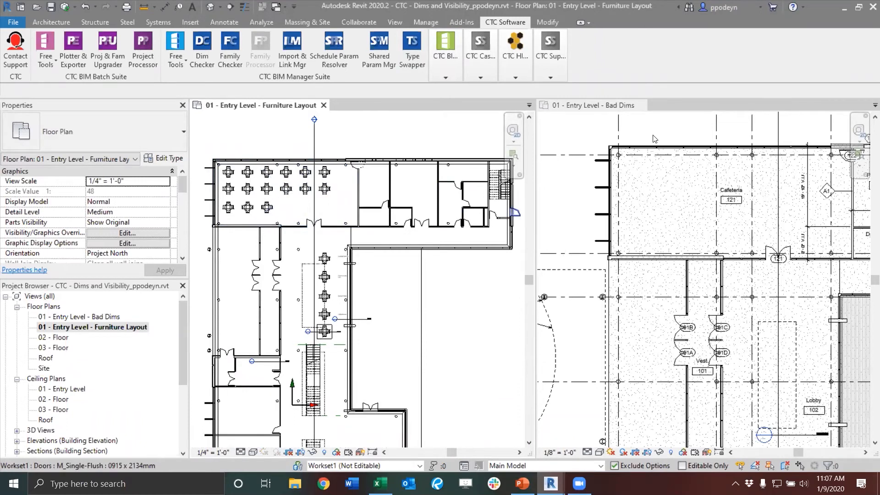
click(669, 142)
middle_drag(670, 141, 604, 140)
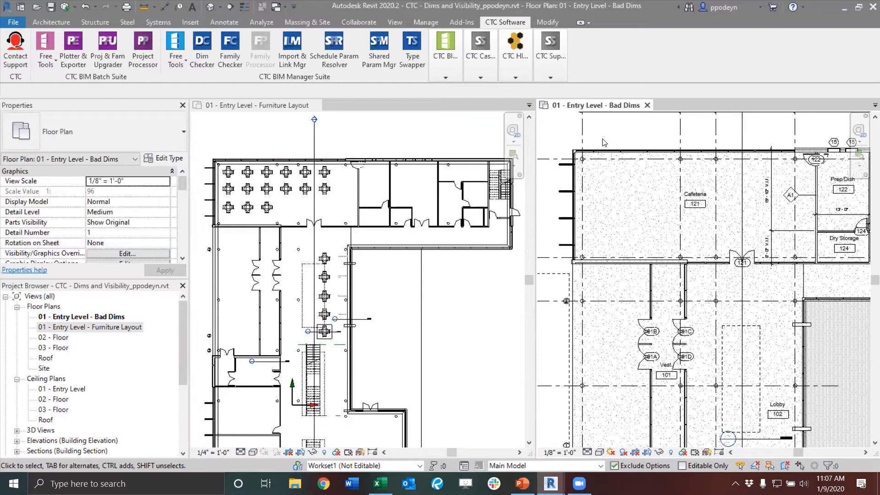
- Make the Furniture Layout plan the active view and launch the Invisibility Advisor from the CTC BIM Project Suite
click(444, 113)
click(445, 78)
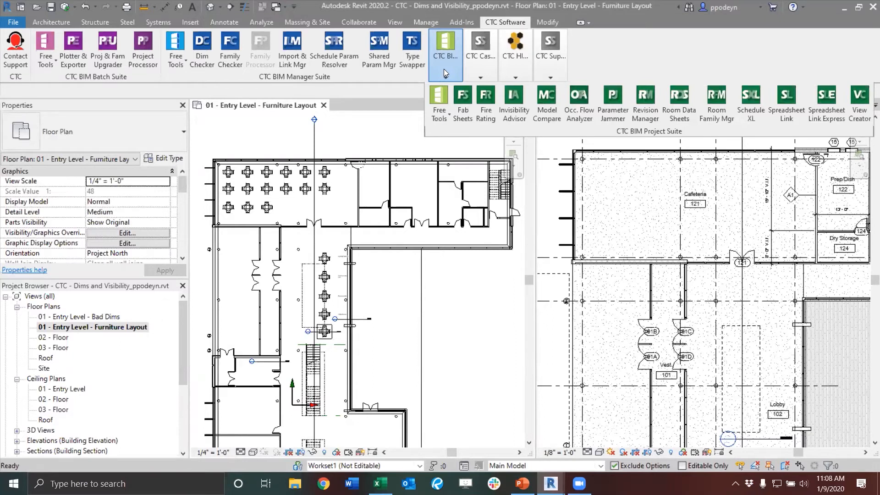
click(514, 109)
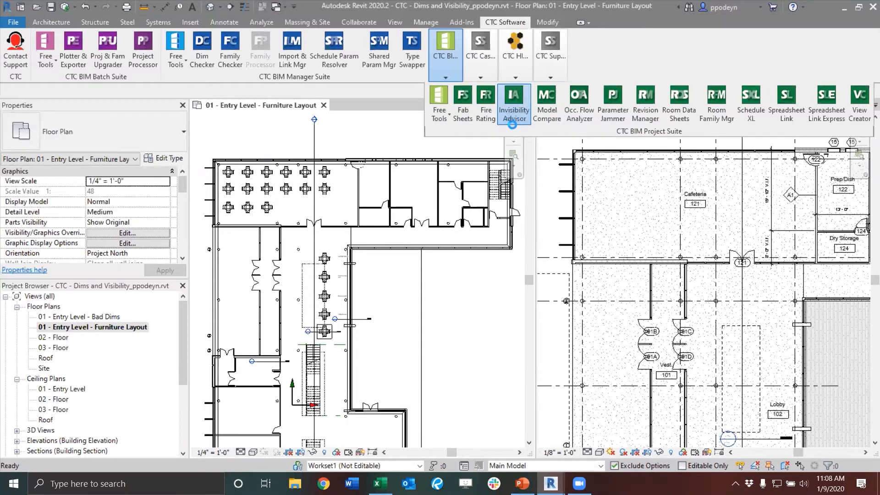
click(514, 110)
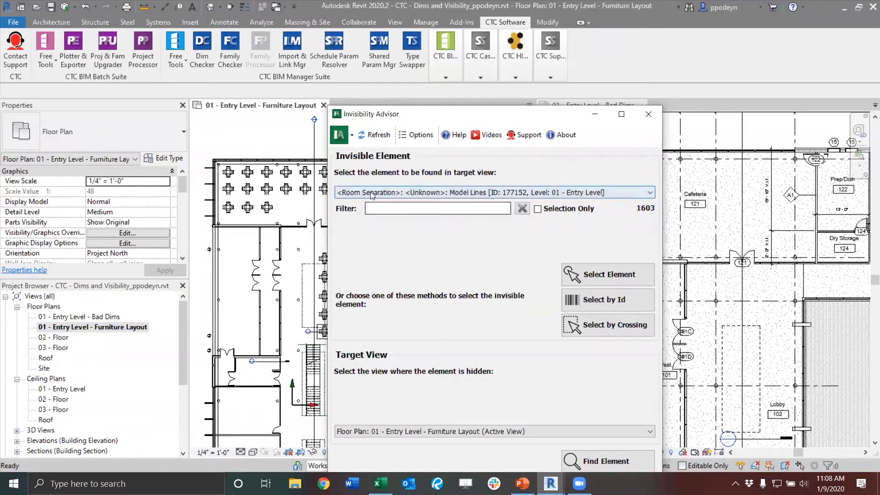
- Browse the Invisibility Advisor's full list of elements that can be searched for in the target view
click(372, 194)
scroll(468, 261, down, 5)
scroll(472, 262, down, 10)
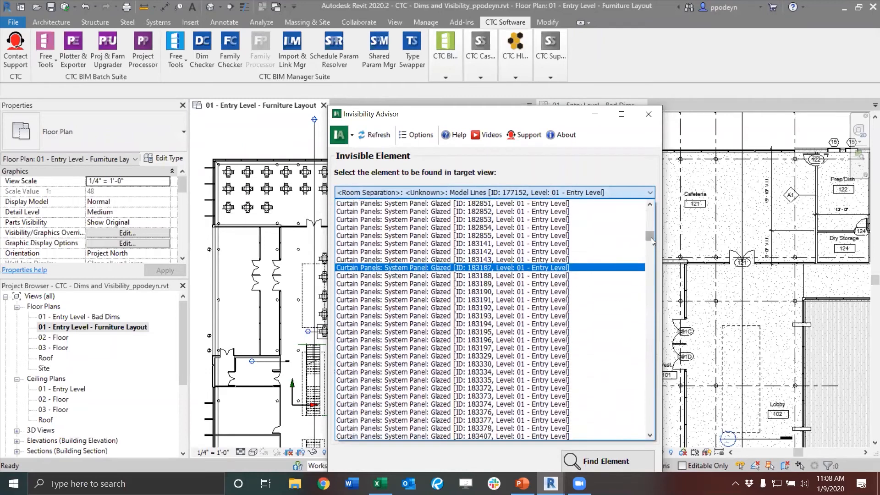
scroll(652, 242, down, 20)
drag(655, 340, 638, 194)
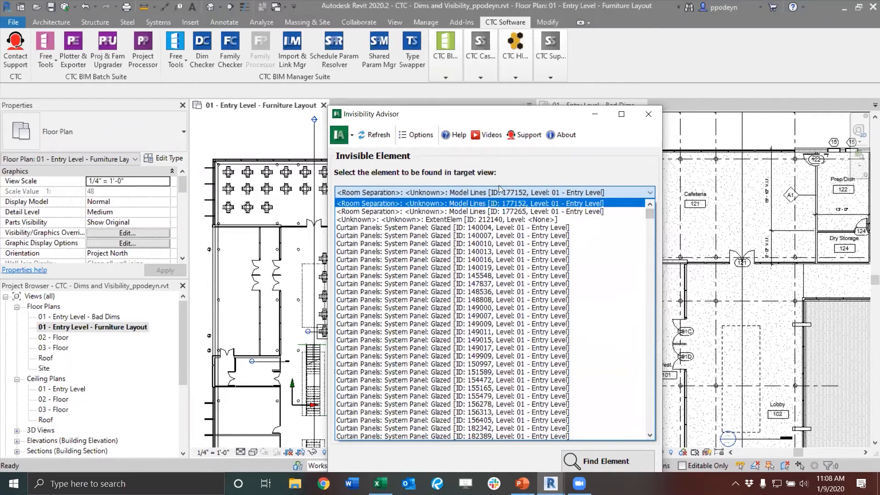
click(500, 188)
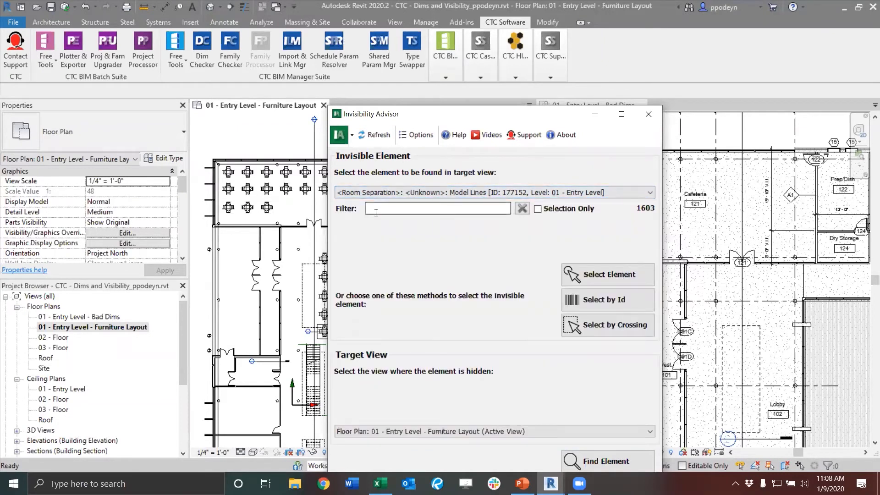
- Filter the invisible element list by "furniture" and look through the chair and dining table entries
click(426, 205)
text(furniture)
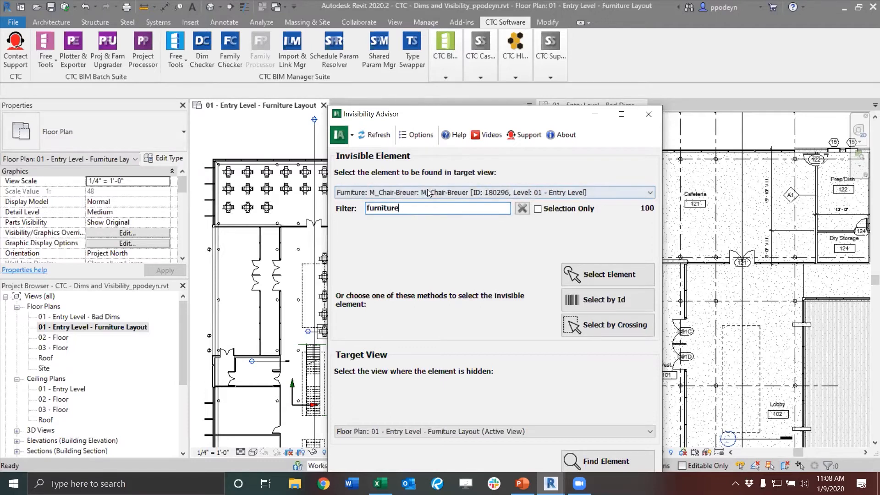
click(426, 193)
scroll(431, 272, down, 6)
scroll(430, 272, down, 12)
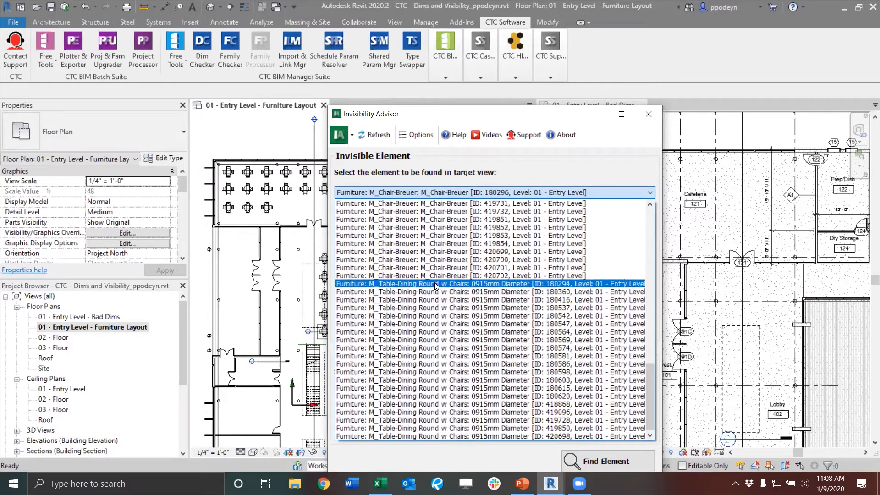
scroll(651, 355, up, 15)
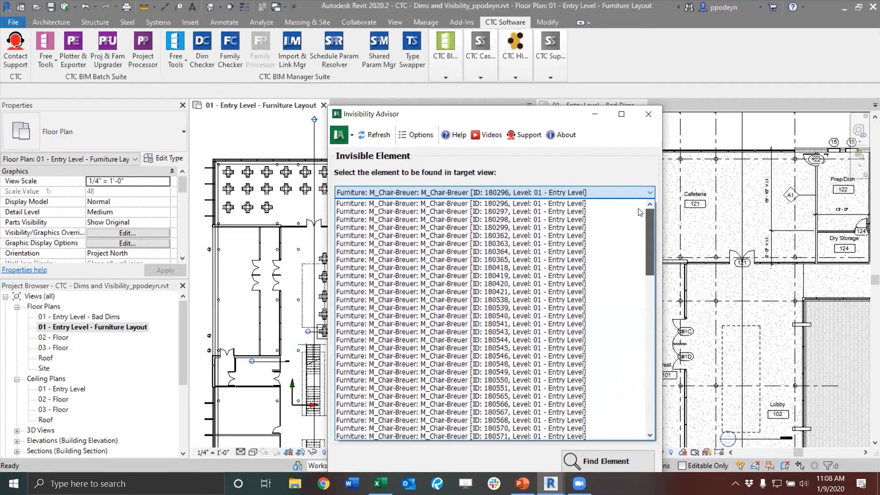
click(603, 190)
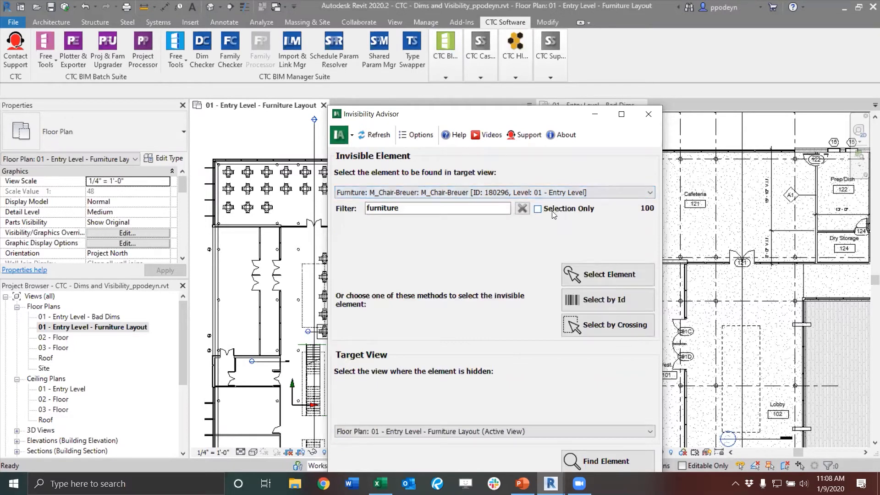
- Clear the furniture filter from the element list and move the Invisibility Advisor window so all its options are visible
click(612, 331)
click(518, 209)
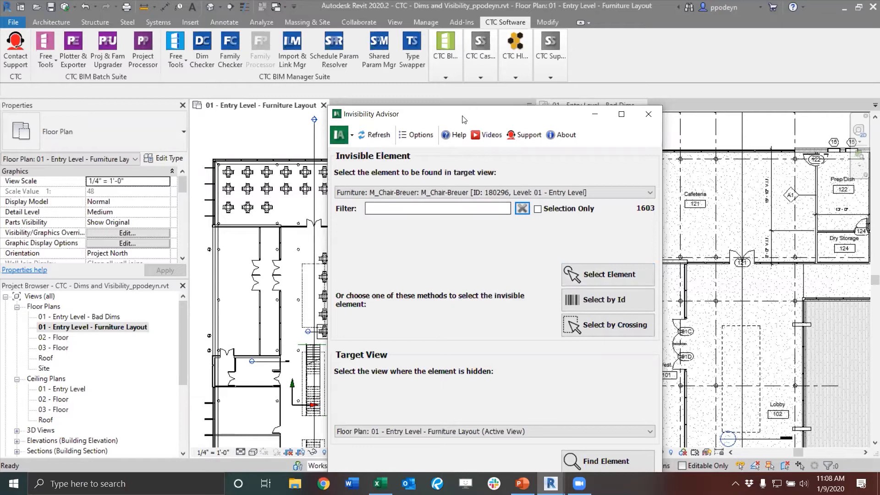
drag(464, 118, 493, 63)
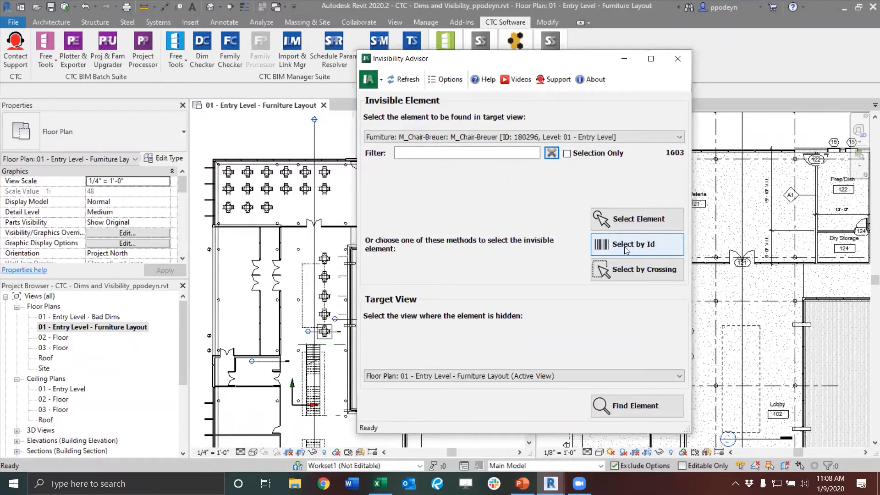
- Pick the right-hand dining table in the lower row, above the double doors in the Furniture Layout plan, as the element to find
drag(494, 50, 474, 84)
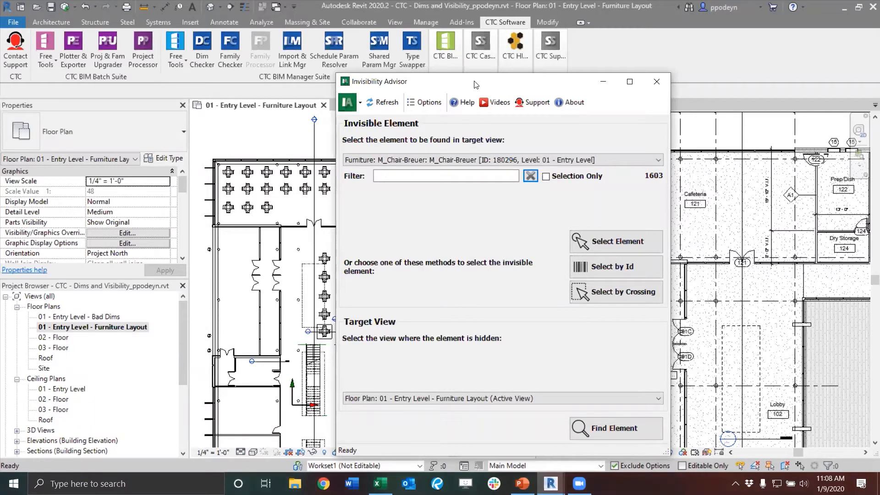
click(628, 244)
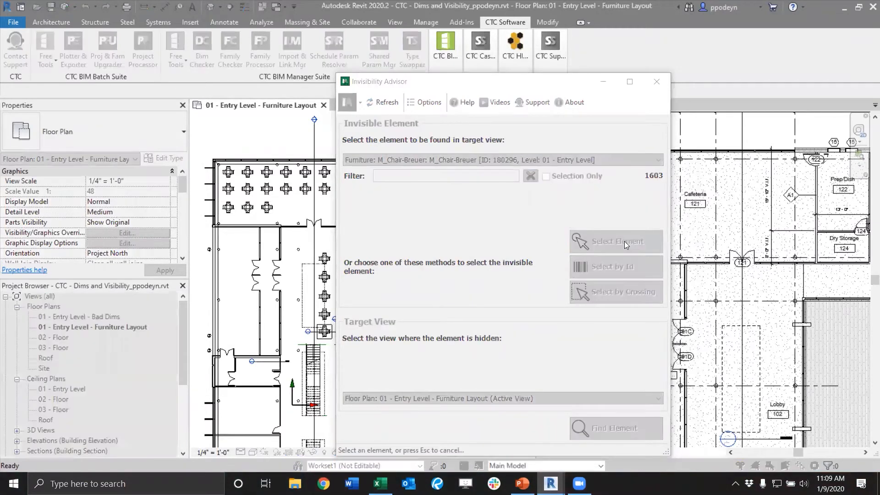
drag(578, 81, 751, 68)
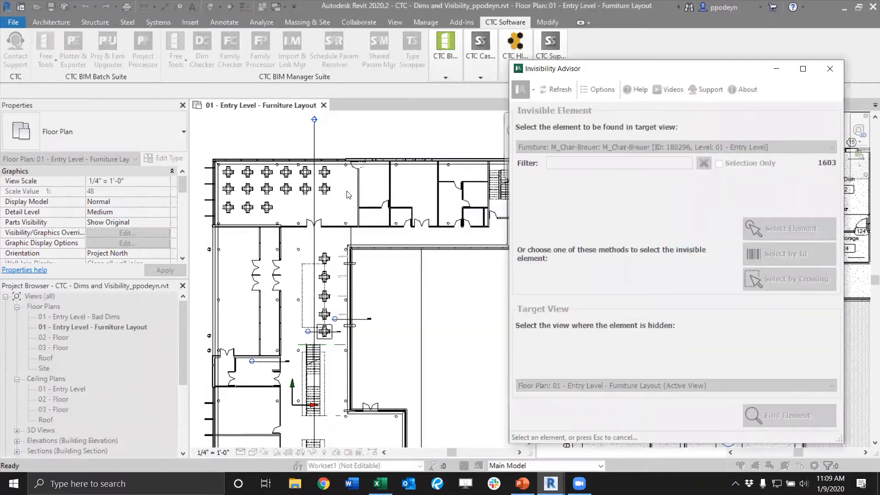
scroll(315, 207, up, 5)
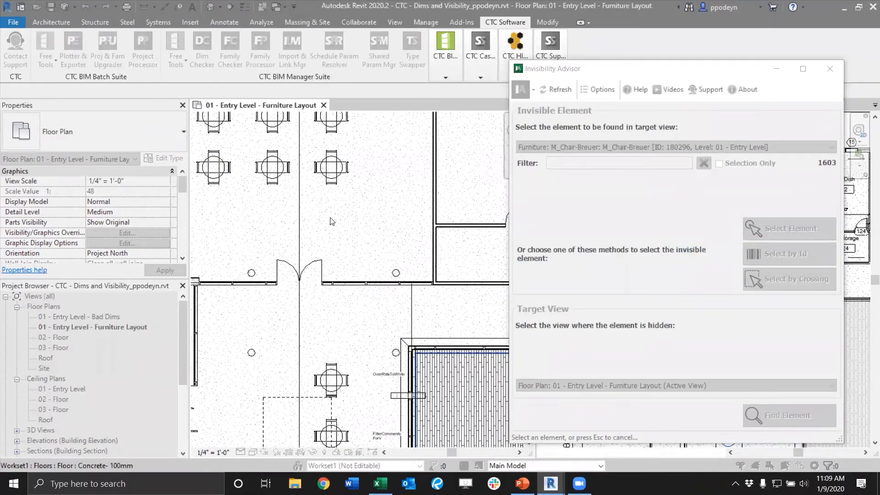
click(325, 178)
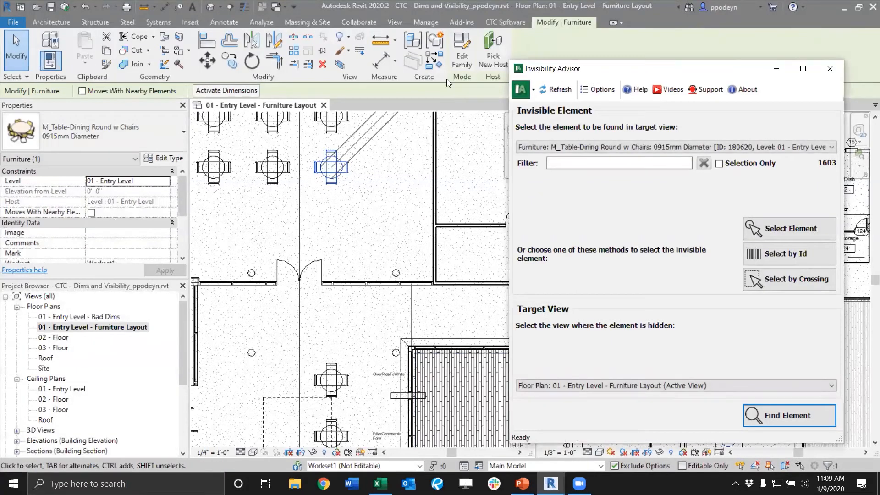
- Set the target view to 01 - Entry Level - Bad Dims and run the search for why the picked cafeteria table is hidden
drag(644, 73, 472, 61)
drag(387, 51, 302, 39)
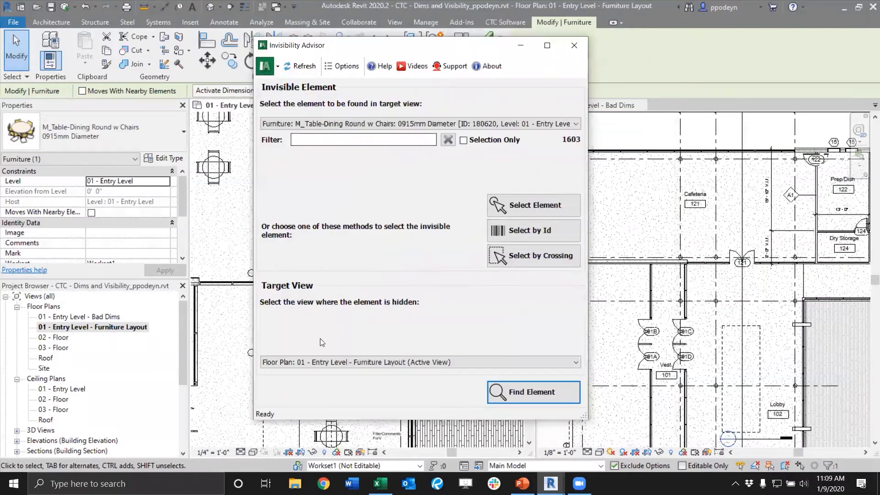
click(378, 362)
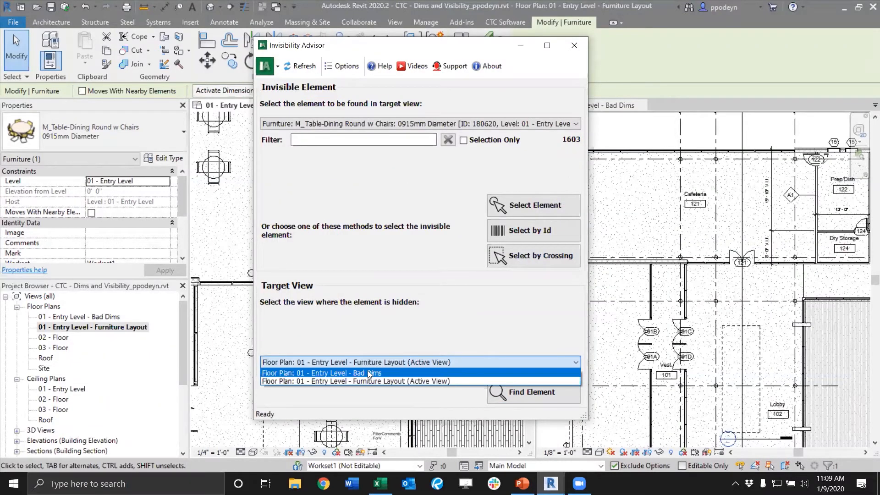
click(368, 374)
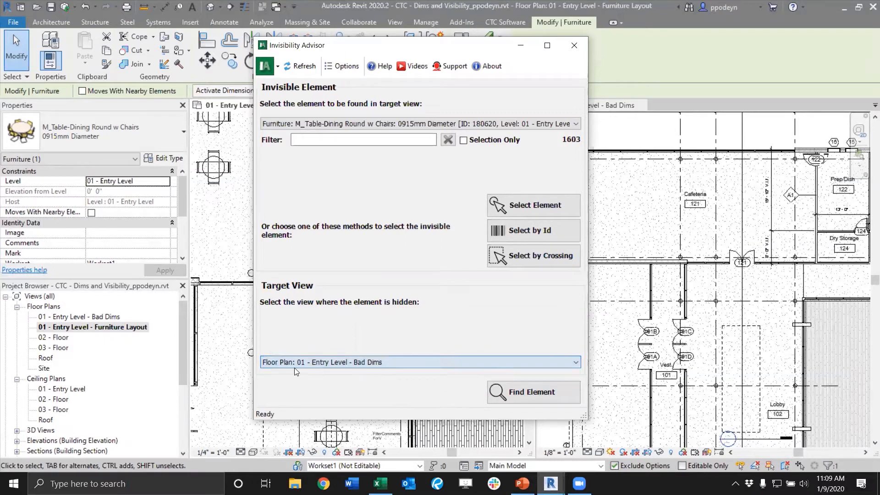
click(525, 393)
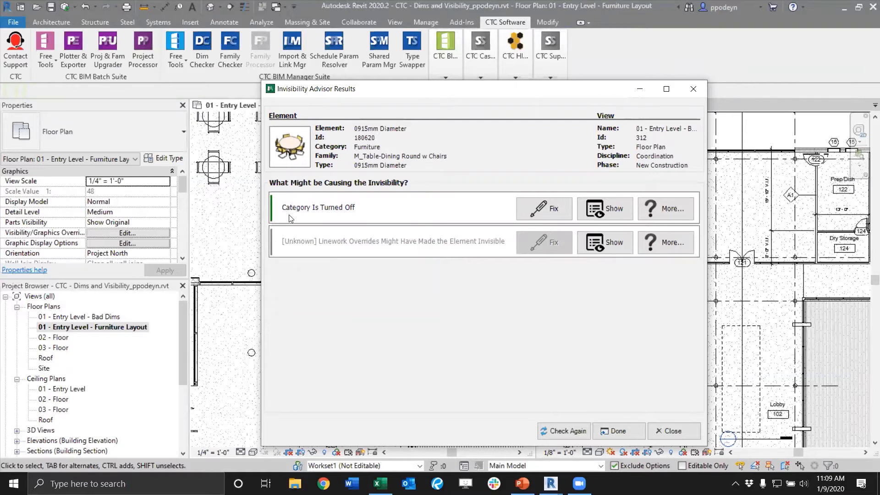
- Expand the explanation of the Category Is Turned Off cause and show its related visibility settings, accepting the warning about other elements
click(668, 212)
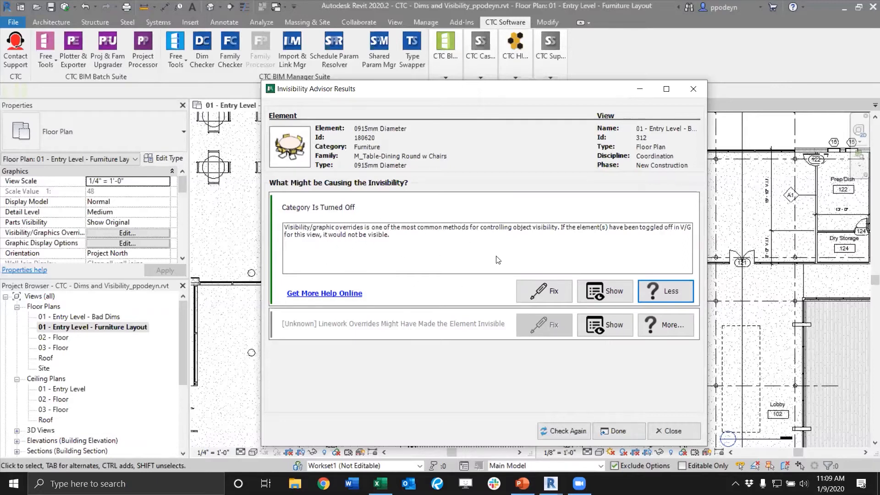
click(606, 289)
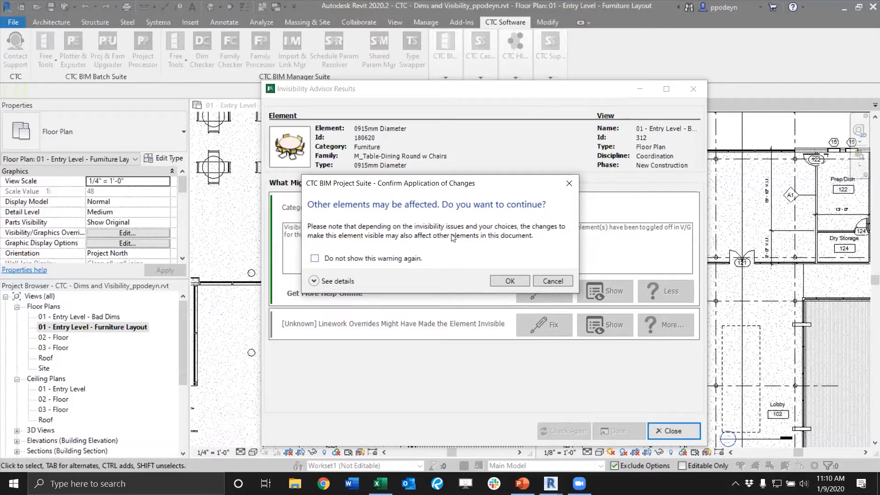
click(504, 281)
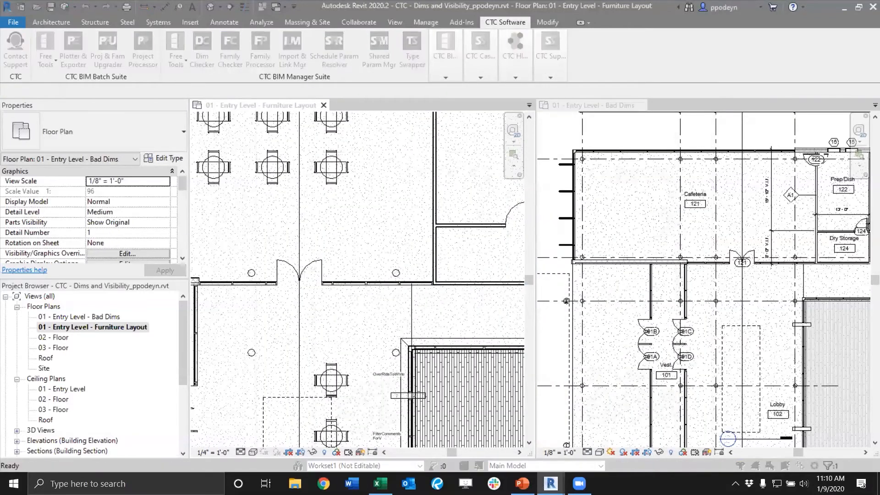
- Examine the model categories around Furniture in the Furniture Layout plan's Visibility/Graphic Overrides, without making changes
key(v)
key(v)
scroll(242, 279, down, 4)
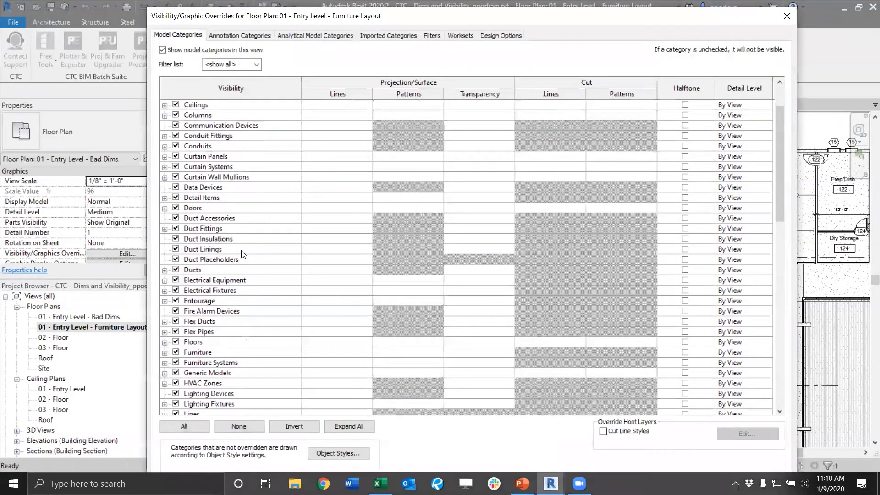
scroll(242, 279, up, 1)
scroll(243, 279, up, 1)
mouse_move(357, 16)
mouse_down()
mouse_move(389, 179)
mouse_move(355, 18)
mouse_up()
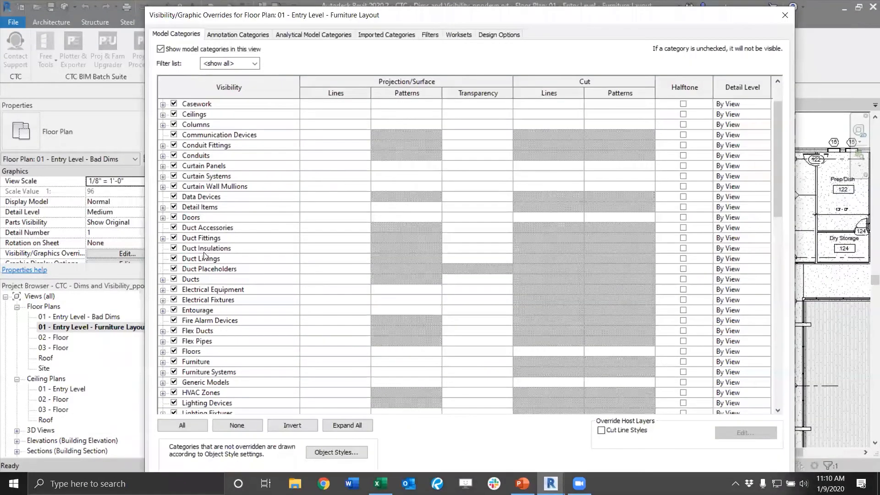
scroll(203, 256, down, 2)
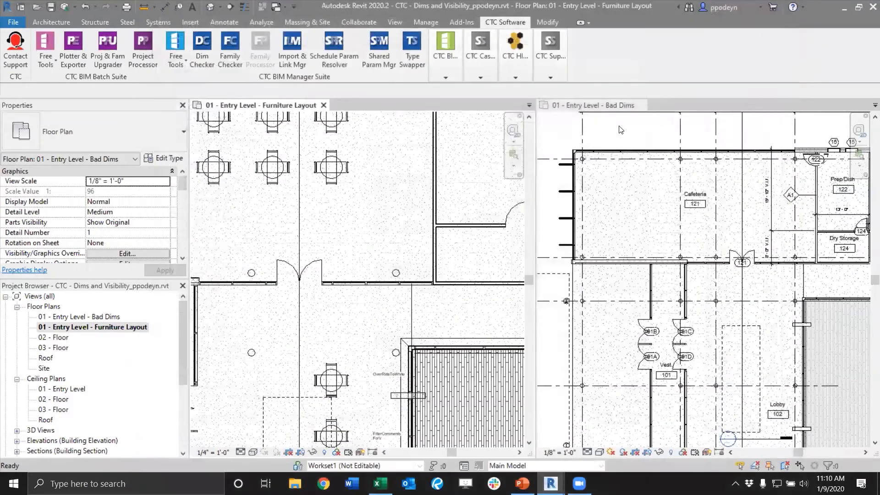
- Make the Bad Dims plan the active view and turn on its Furniture category in Visibility/Graphic Overrides
click(627, 131)
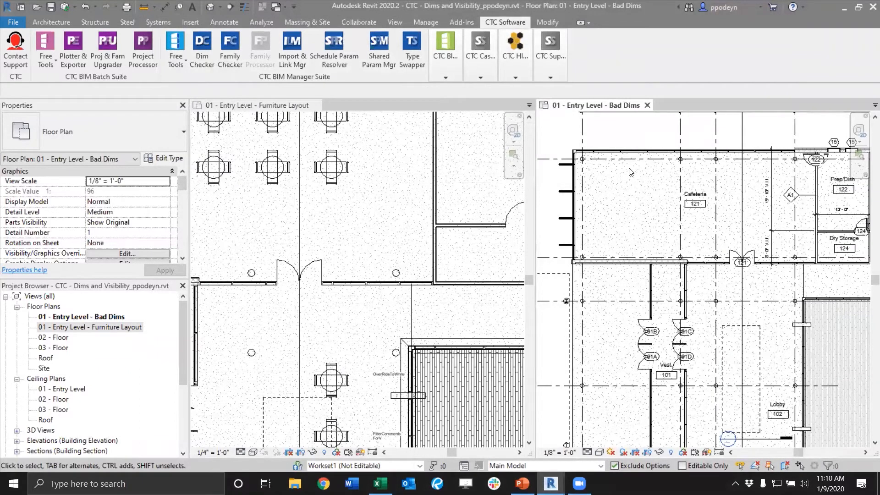
key(v)
key(g)
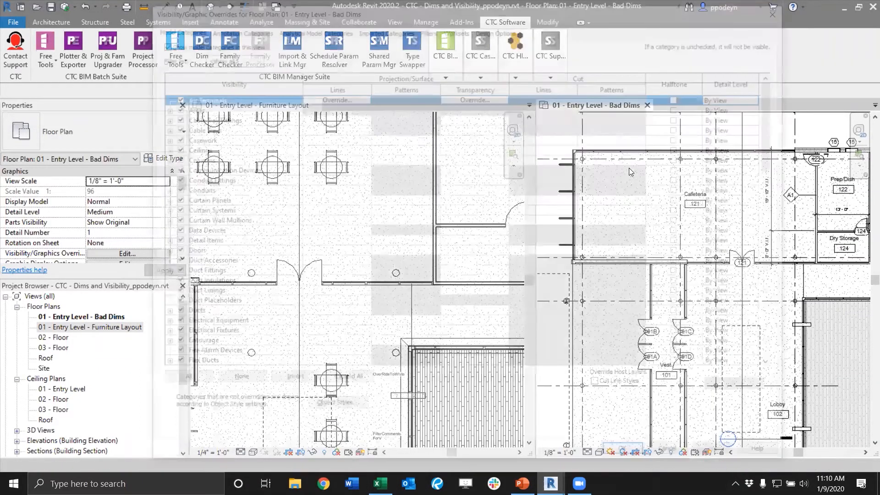
scroll(233, 238, down, 3)
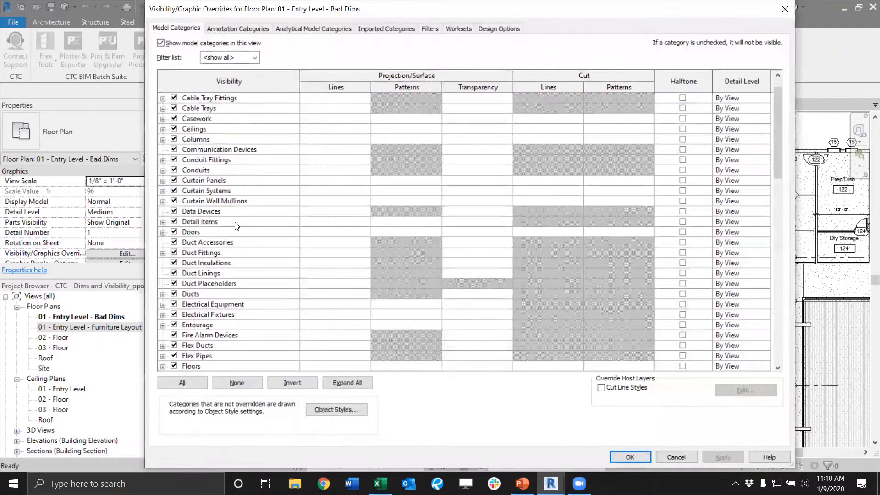
click(175, 324)
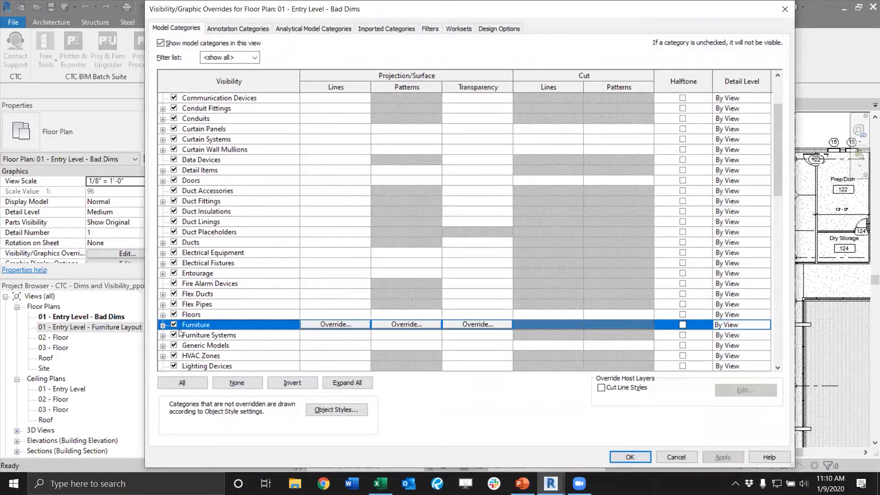
click(630, 456)
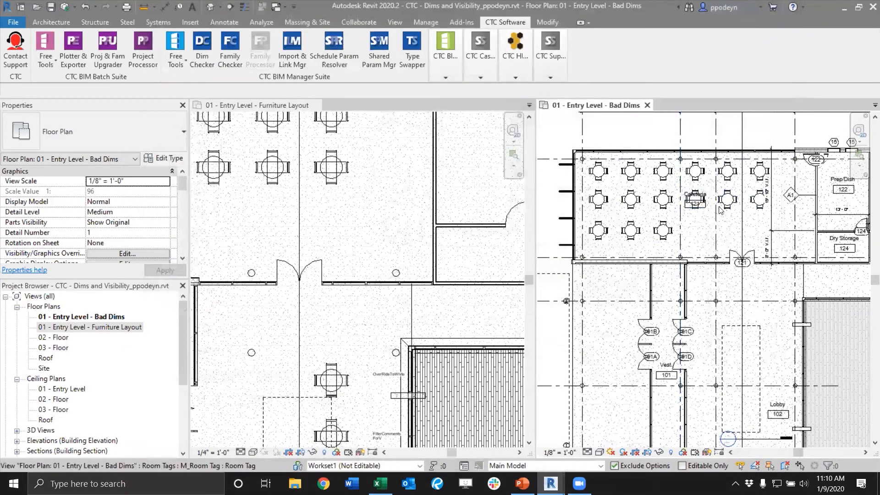
middle_drag(708, 215, 677, 216)
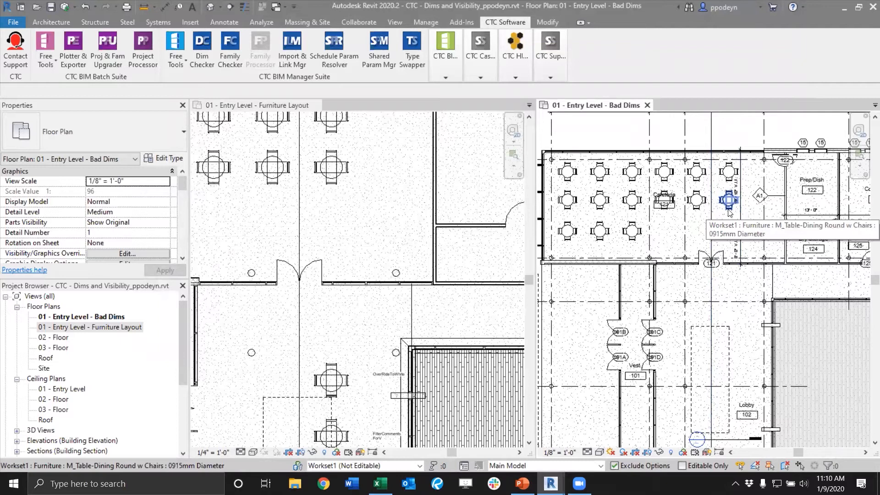
- Launch the Invisibility Advisor from the Furniture Layout plan and pick the dining table beside the OverRideToWhite note as the element to find
click(356, 244)
middle_drag(356, 395, 345, 233)
scroll(308, 401, down, 1)
middle_drag(308, 401, 312, 359)
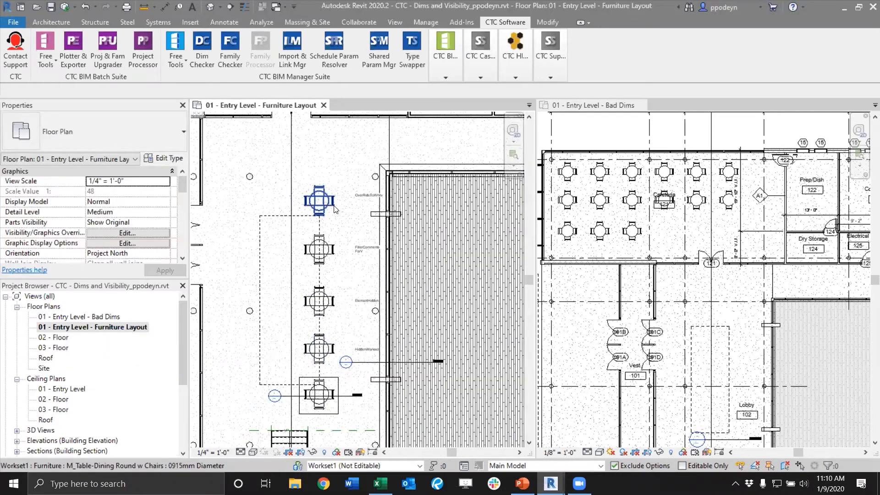
scroll(339, 204, up, 3)
scroll(354, 201, up, 1)
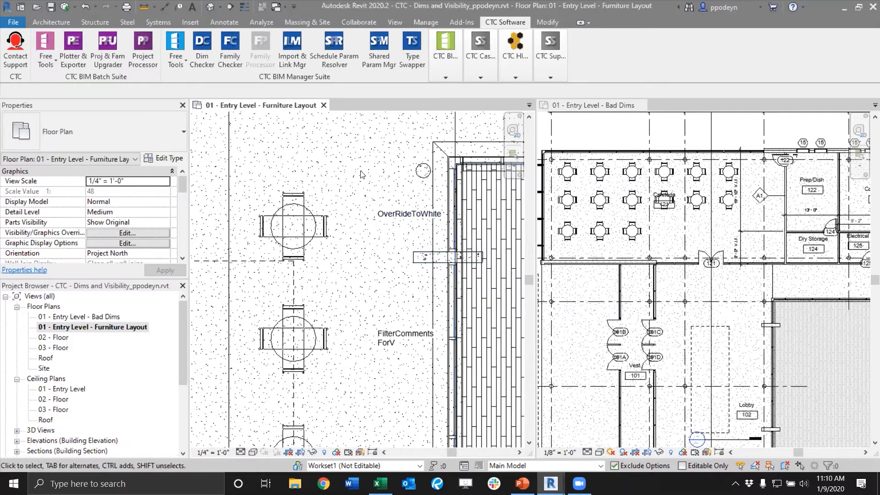
click(437, 56)
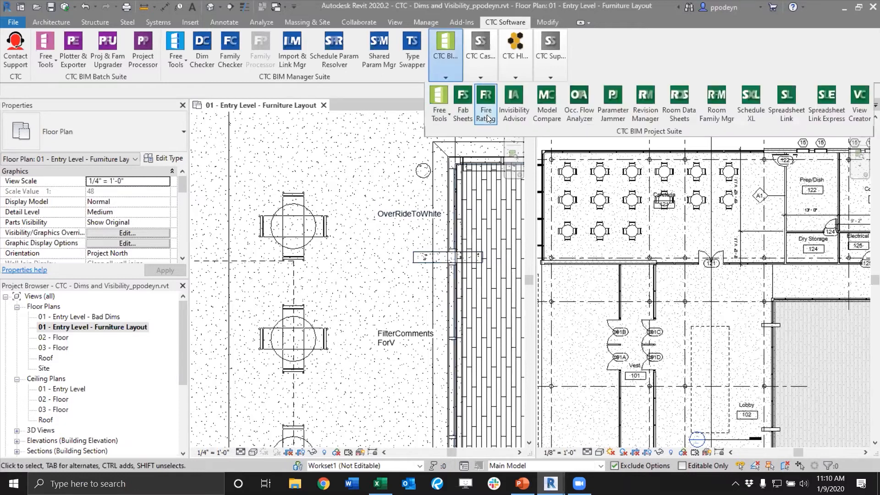
click(510, 111)
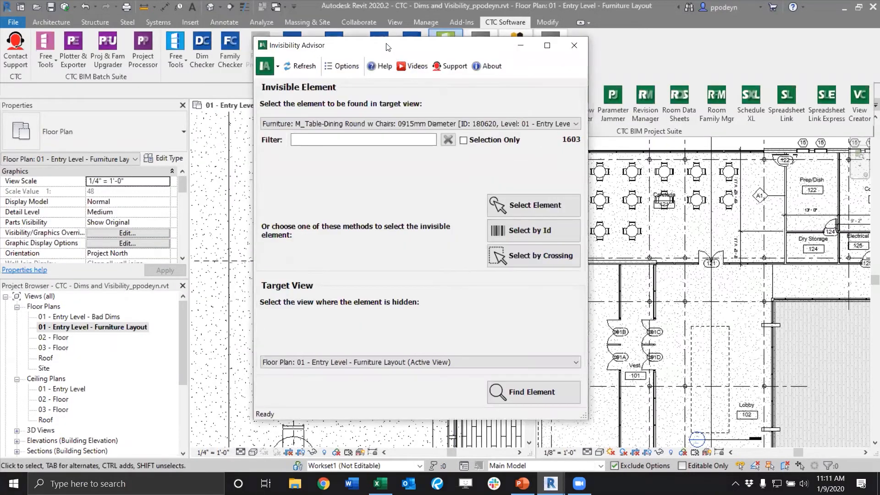
drag(535, 54, 683, 62)
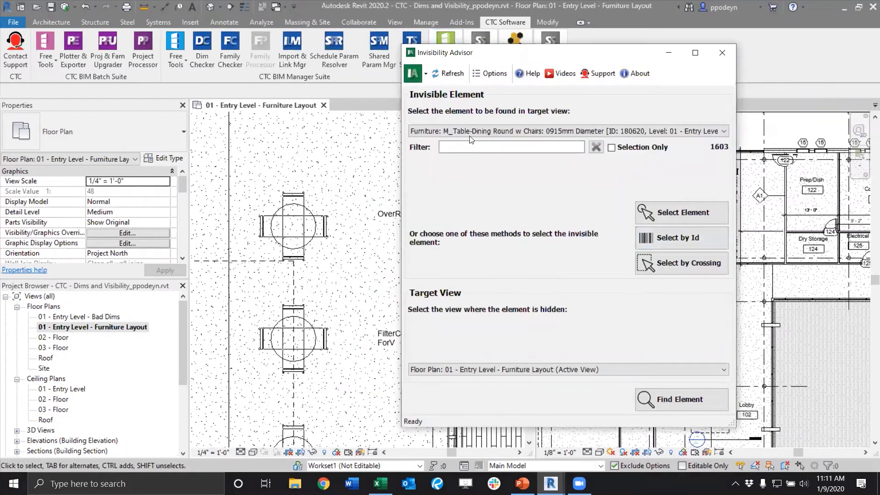
click(682, 213)
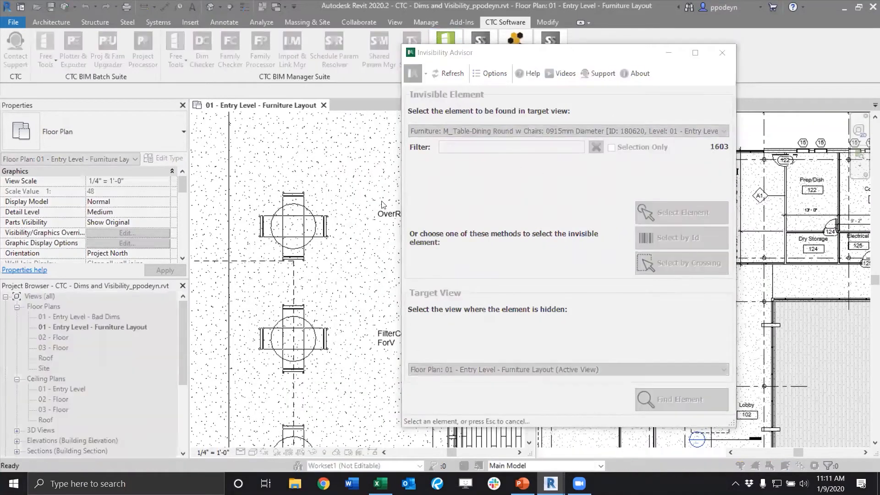
click(299, 197)
- Target the 01 - Entry Level - Bad Dims plan and find what hides the OverRideToWhite table there
drag(542, 51, 299, 57)
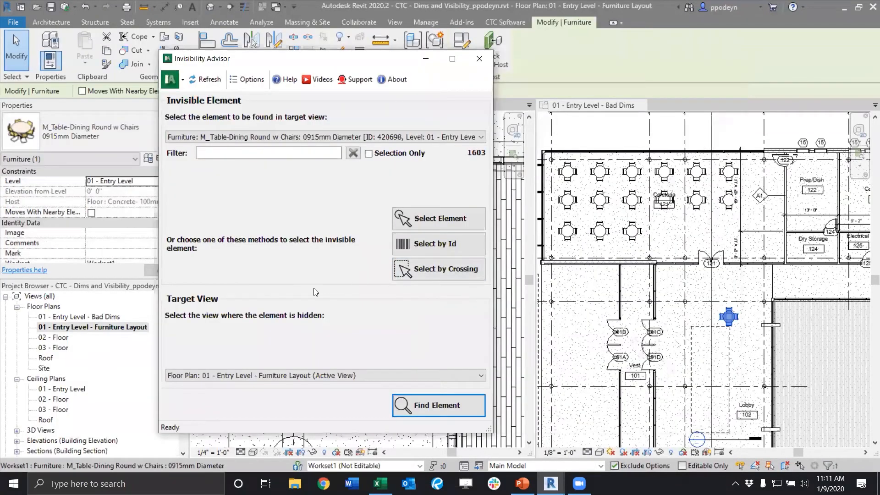
click(290, 375)
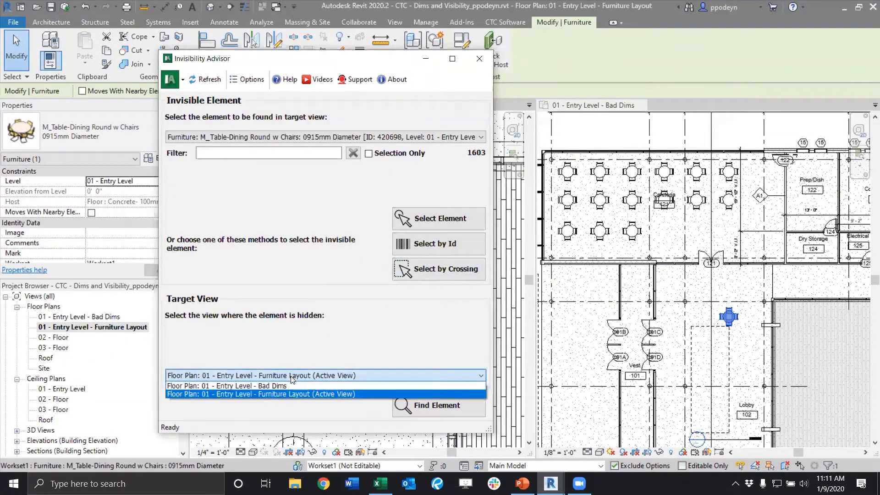
click(286, 389)
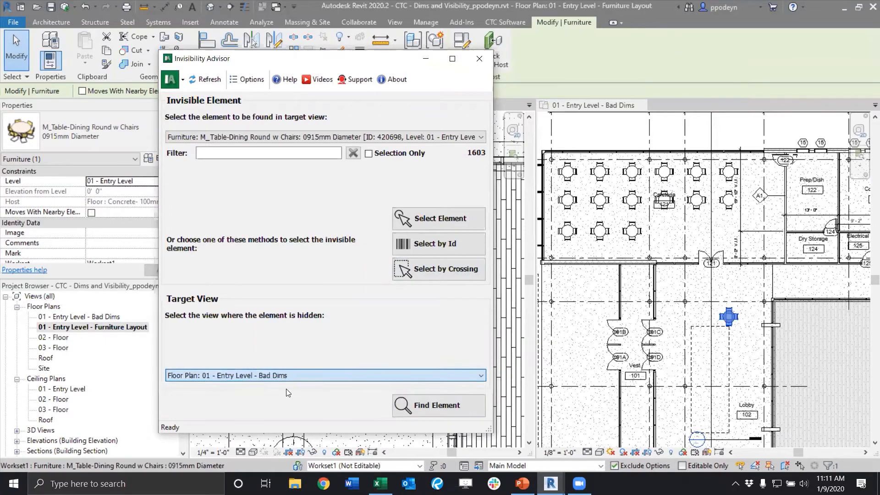
click(452, 406)
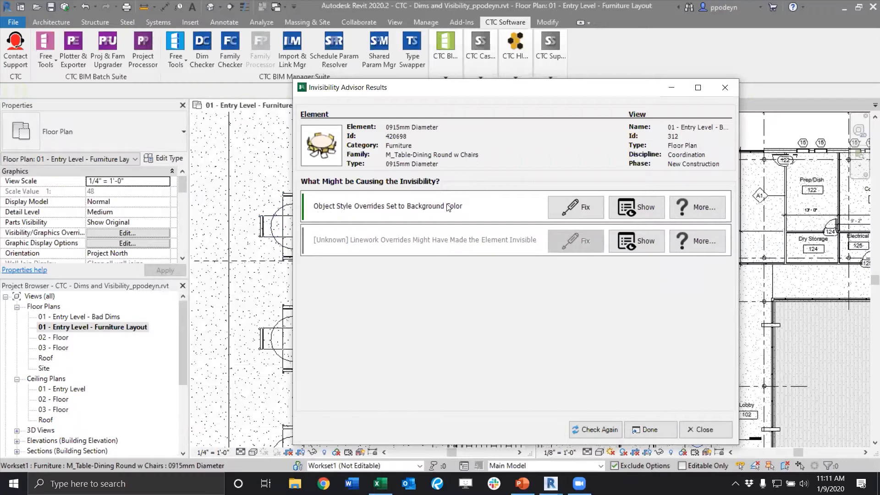
- Read the explanation of the Object Style Overrides Set to Background Color cause, apply its fix, and close the results
drag(526, 91, 401, 94)
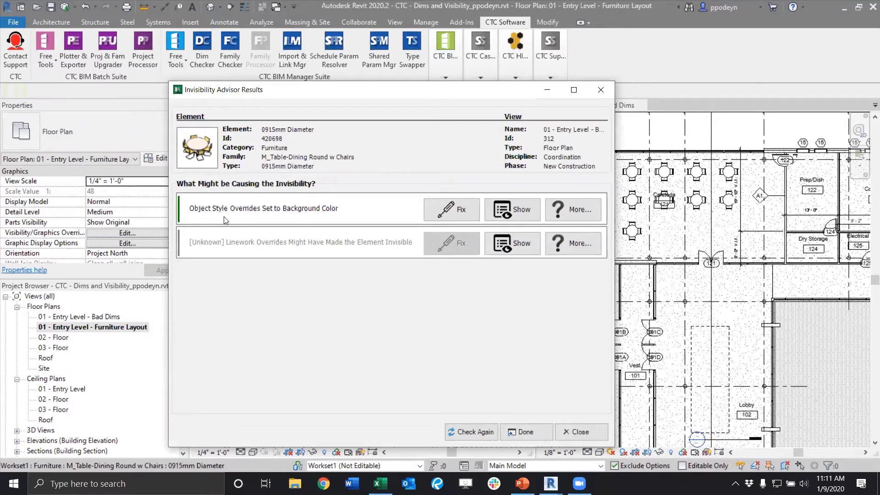
click(569, 211)
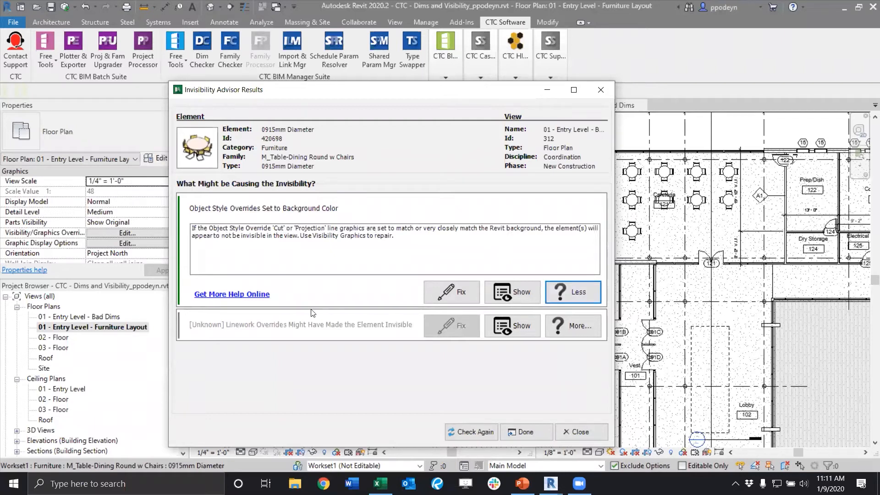
click(449, 291)
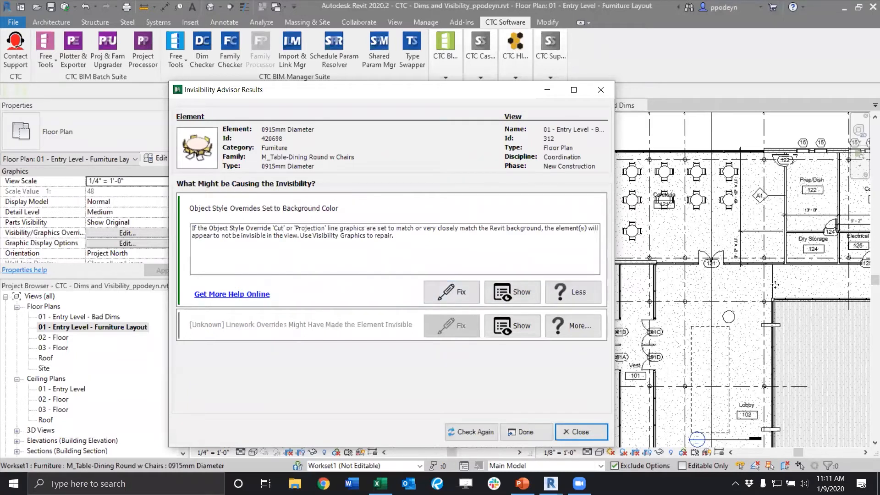
click(575, 432)
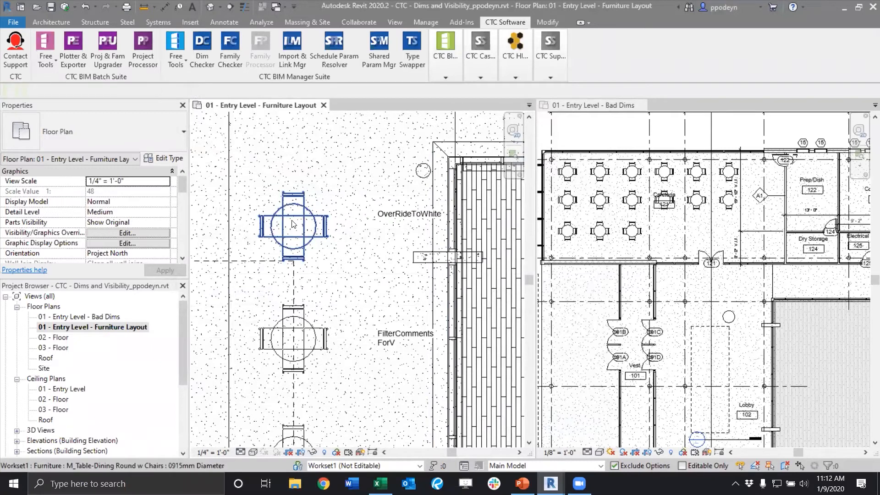
- Review the view-specific element graphics of the OverRideToWhite dining table in the Bad Dims plan and close its override settings
click(728, 316)
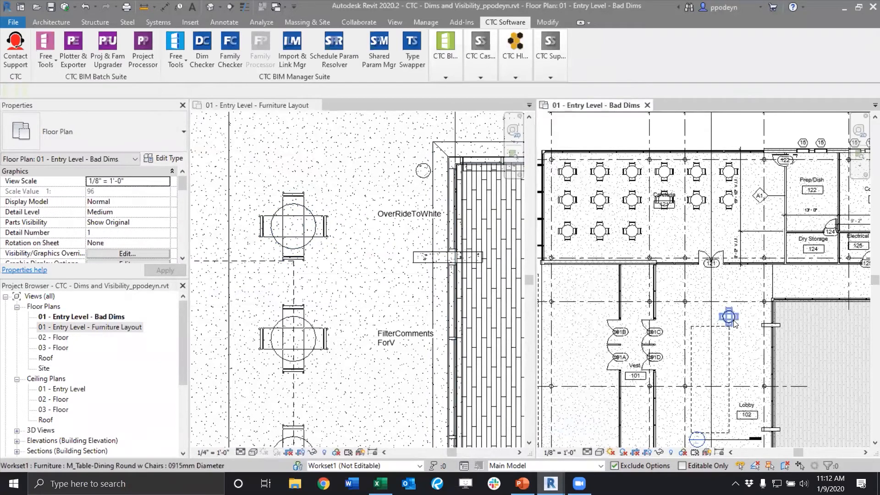
scroll(733, 319, up, 3)
right_click(733, 319)
mouse_move(796, 105)
click(705, 104)
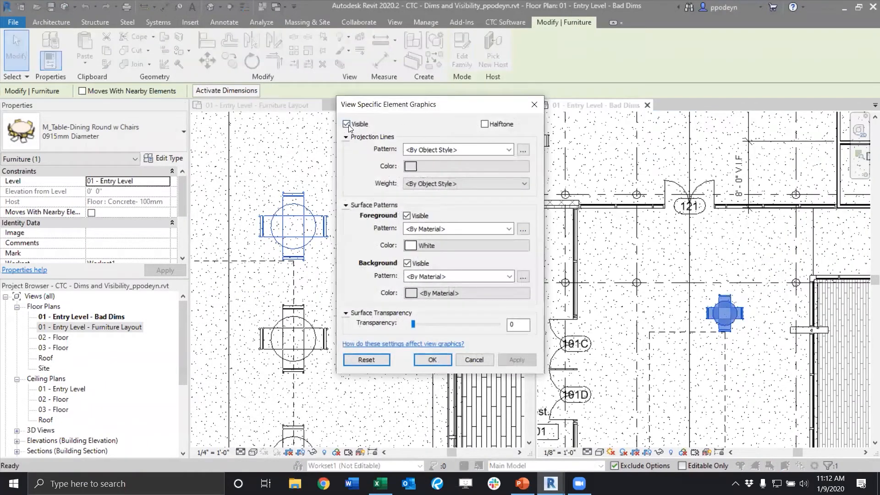
click(346, 124)
click(432, 359)
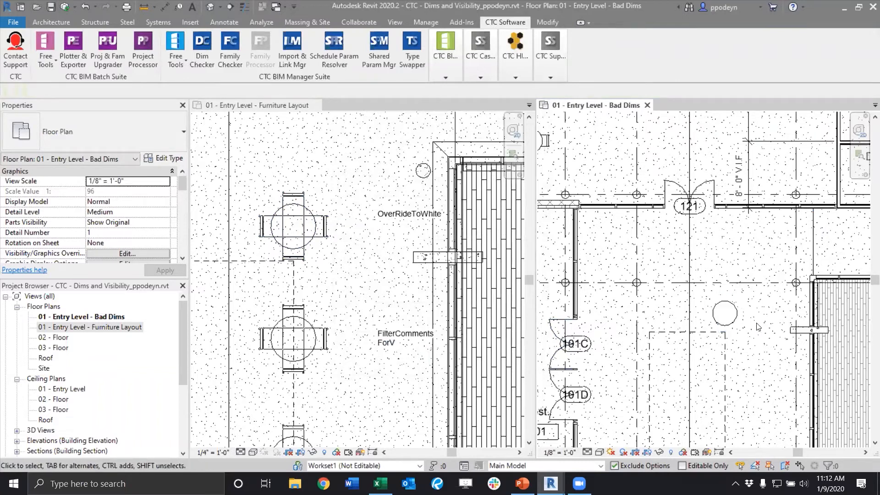
- Select the dining table beside the FilterCommentsForV note in the Furniture Layout plan and check its Comments value
scroll(761, 327, down, 4)
middle_drag(762, 327, 770, 220)
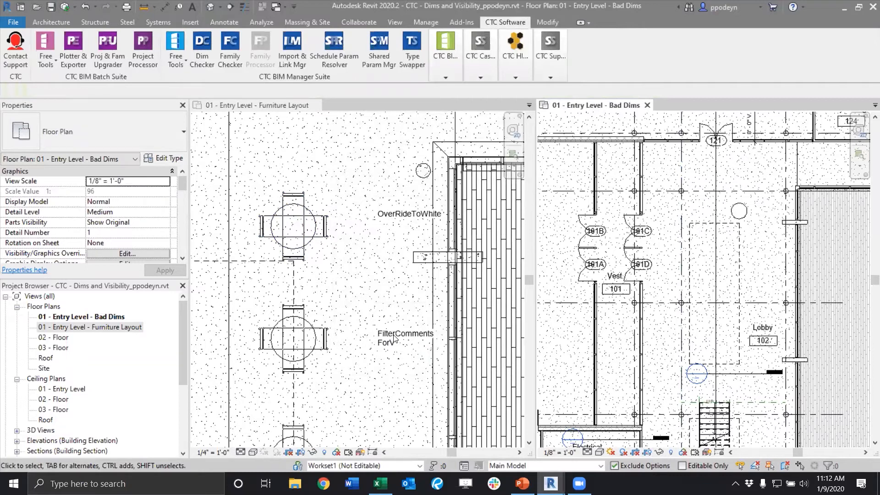
click(340, 347)
click(326, 341)
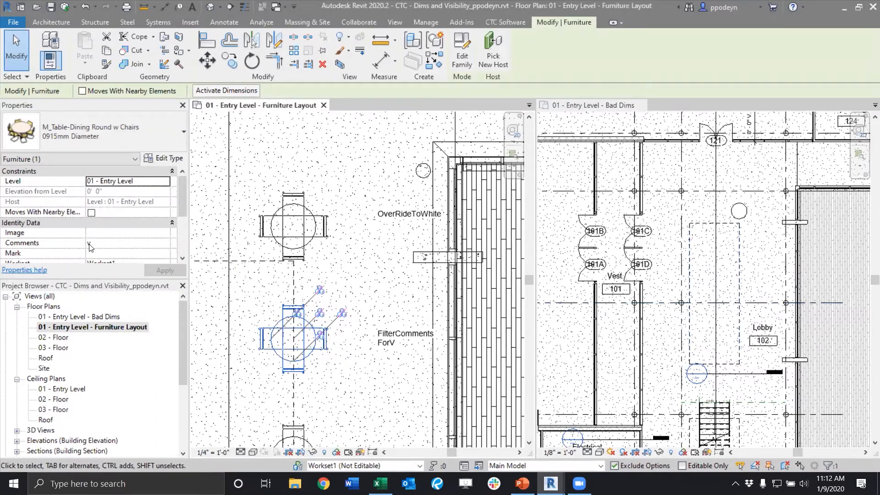
click(761, 269)
click(376, 137)
- Launch the Invisibility Advisor and pick the dining table beside the FilterCommentsForV note as the element to find
click(504, 22)
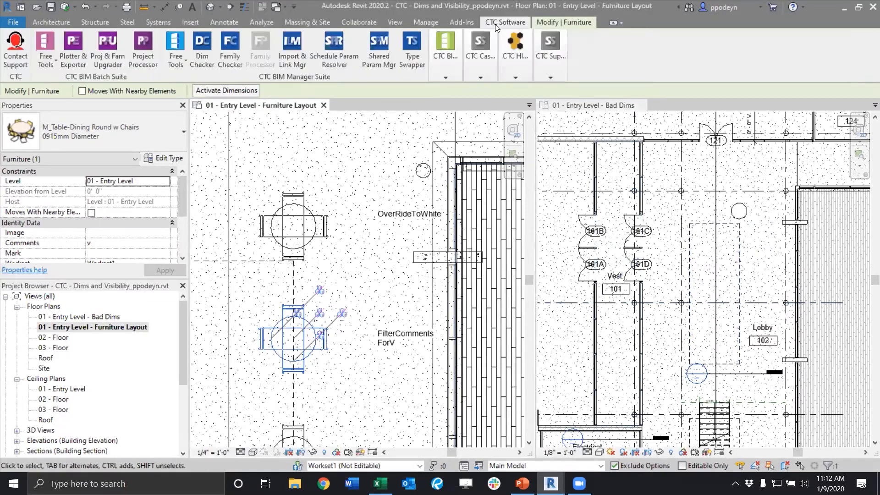
click(448, 54)
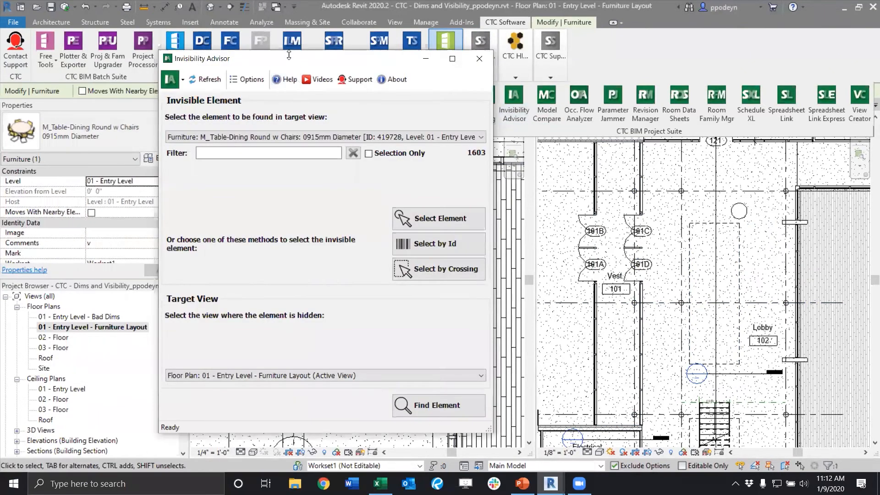
drag(298, 58, 512, 38)
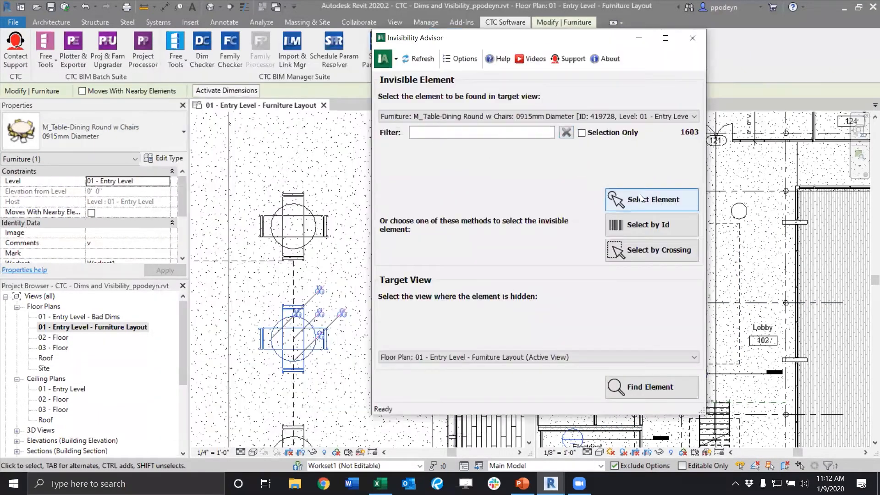
click(652, 200)
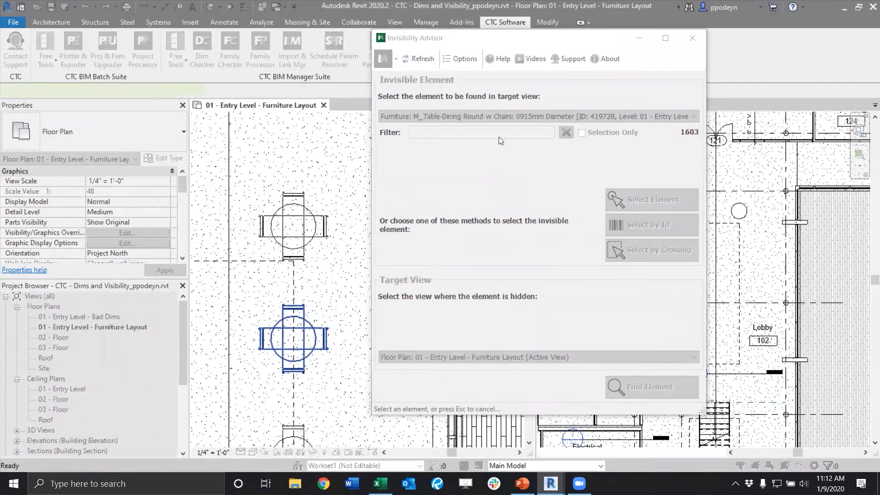
click(320, 332)
- Target the 01 - Entry Level - Bad Dims floor plan and find what hides the FilterCommentsForV table there
drag(565, 33, 399, 32)
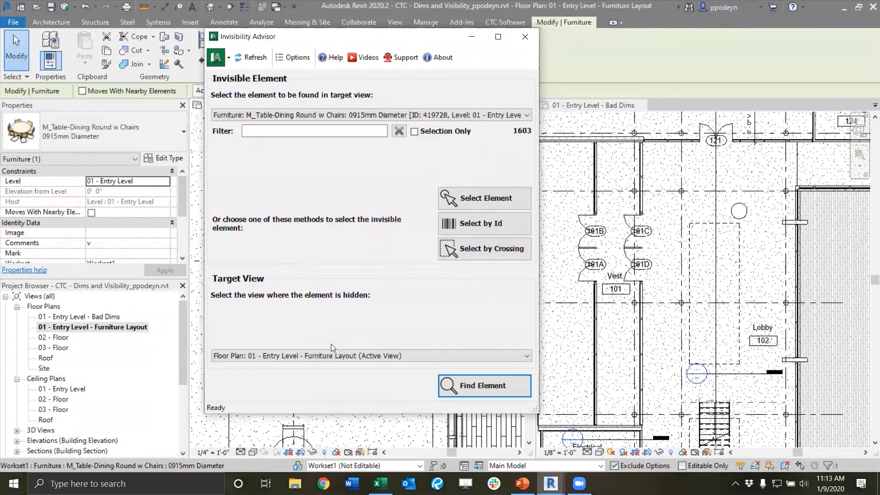
click(277, 361)
click(278, 366)
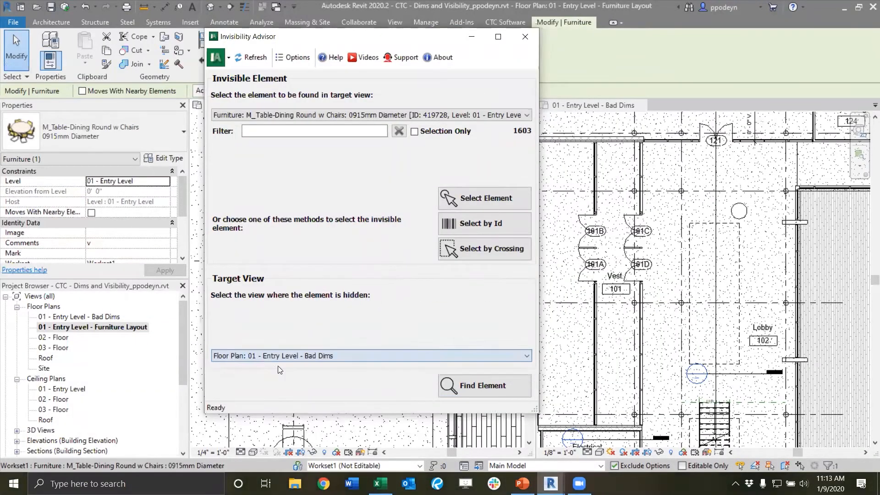
click(486, 384)
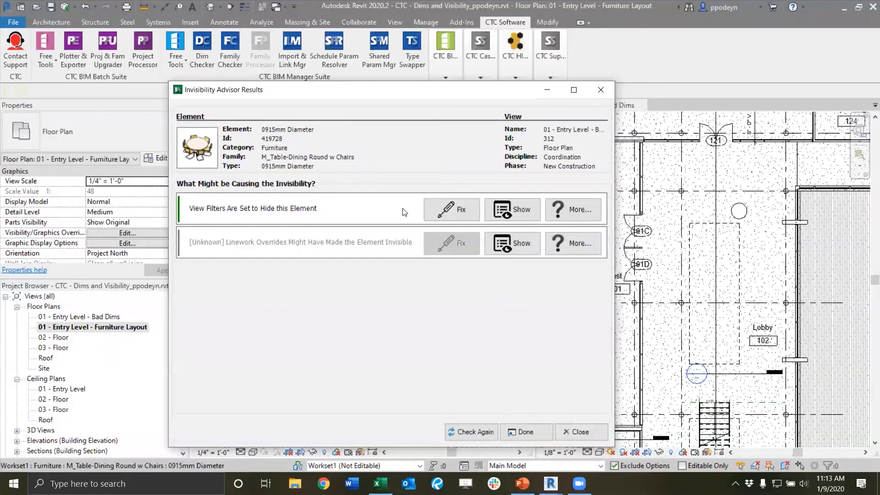
- Read the explanation of the View Filters Are Set to Hide this Element cause, apply its fix, and close the results
click(580, 208)
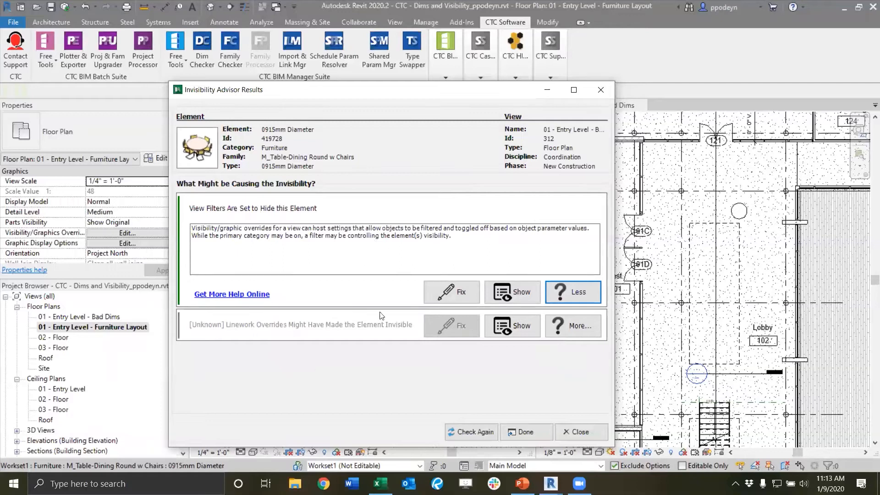
click(448, 294)
click(512, 281)
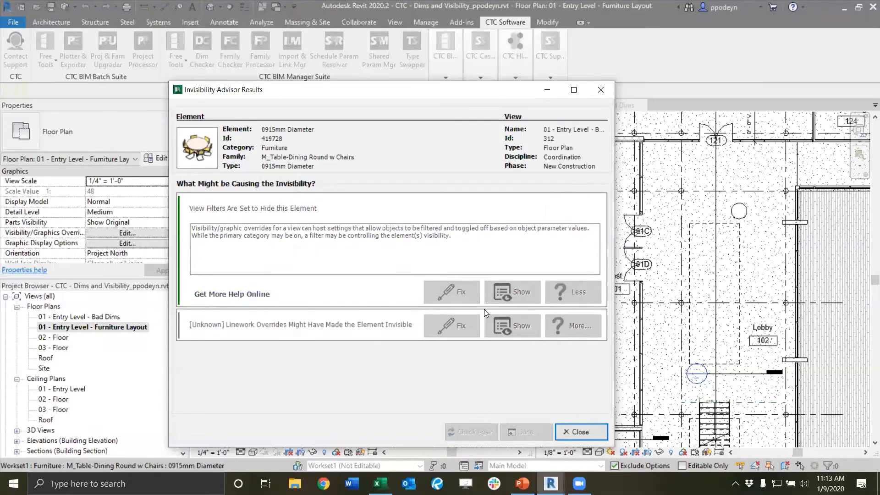
click(591, 431)
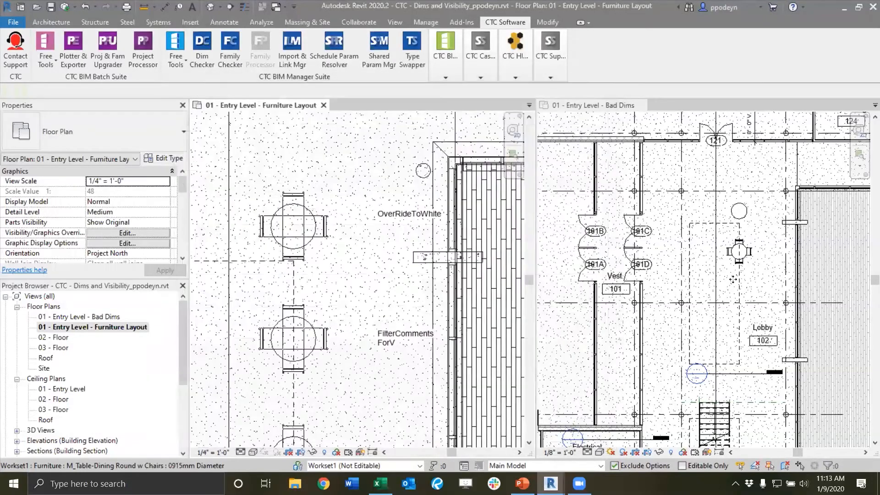
- Check the visibility setting of Filter 1 in the Bad Dims plan's Visibility/Graphic Overrides, and close the dialog
click(755, 256)
key(v)
key(g)
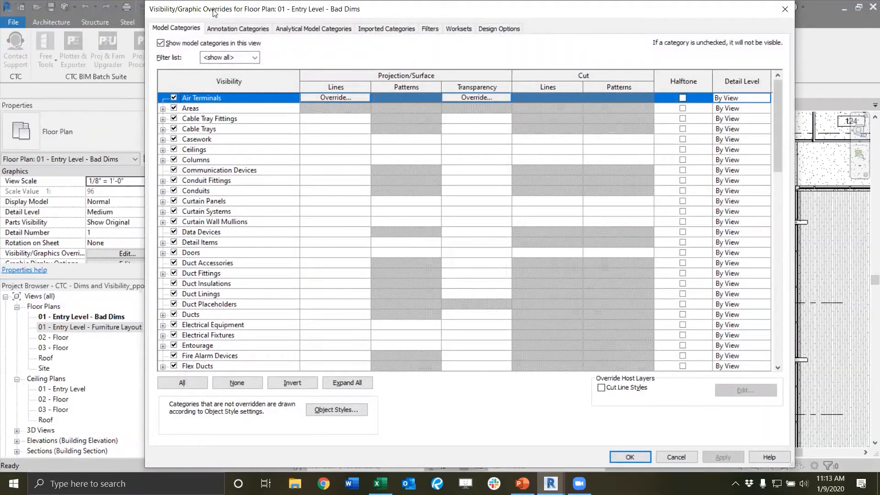
drag(438, 10, 431, 74)
click(423, 92)
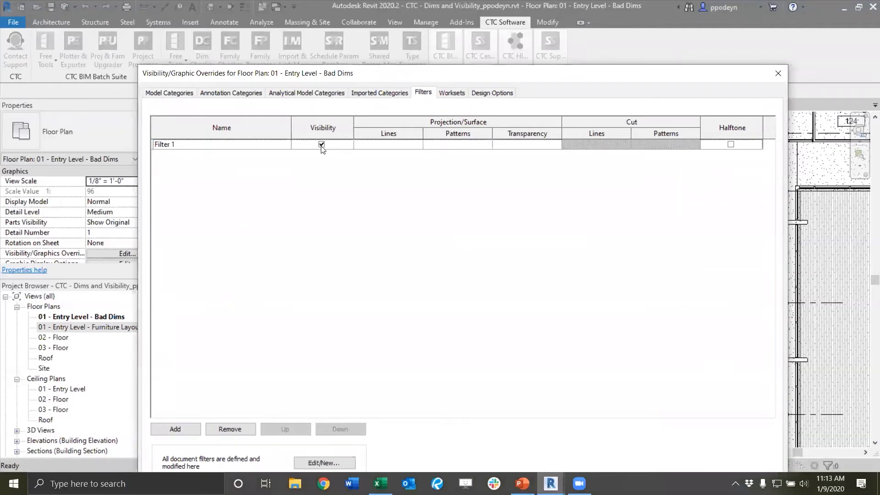
drag(392, 72, 358, 71)
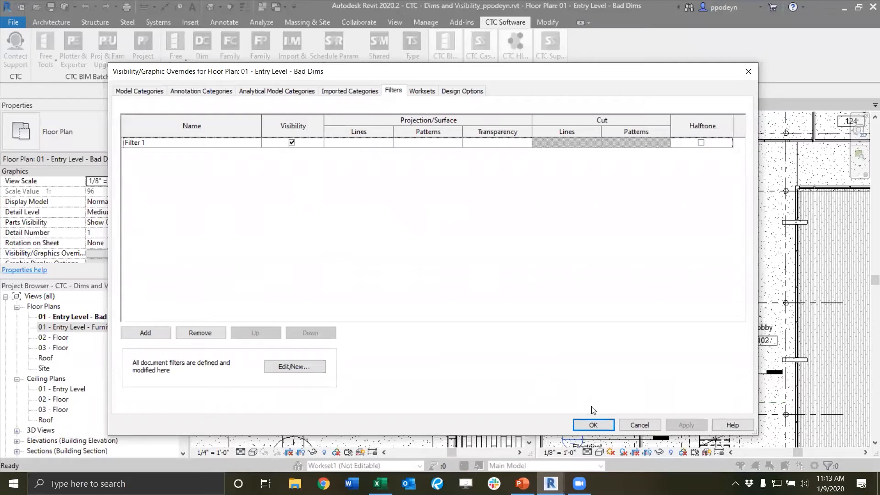
click(594, 425)
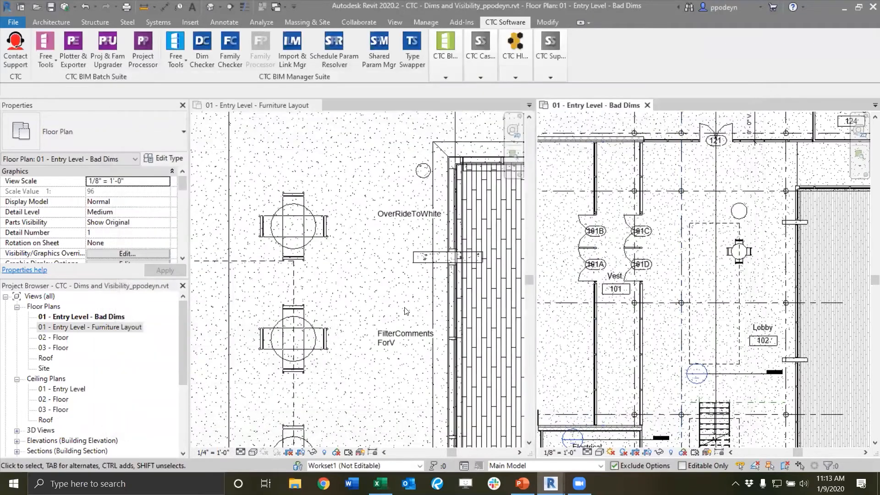
- Launch the Invisibility Advisor from the Bad Dims plan and pick the ElementHidden dining table in the Furniture Layout plan as the element to find
scroll(373, 316, down, 3)
middle_drag(367, 349, 367, 280)
scroll(367, 285, up, 2)
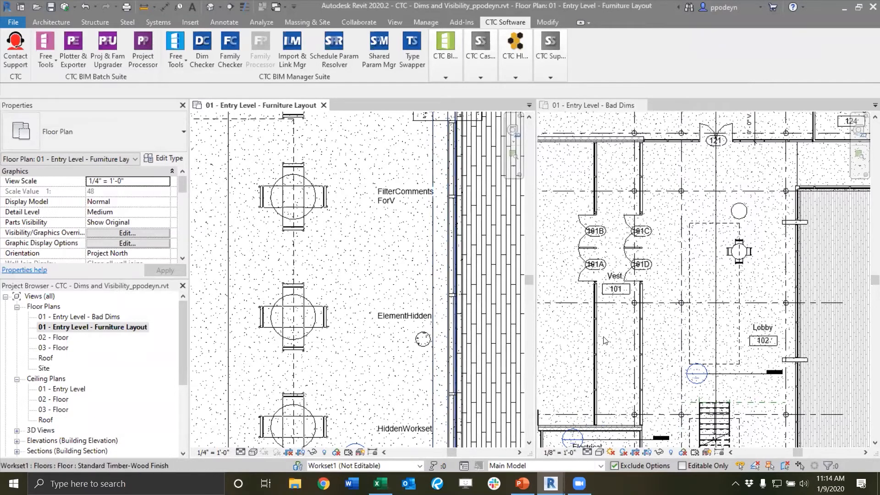
click(708, 336)
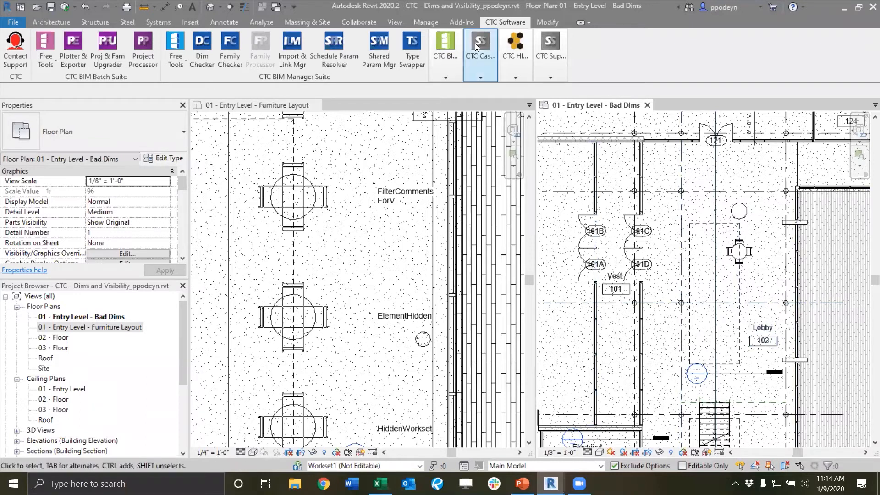
click(437, 56)
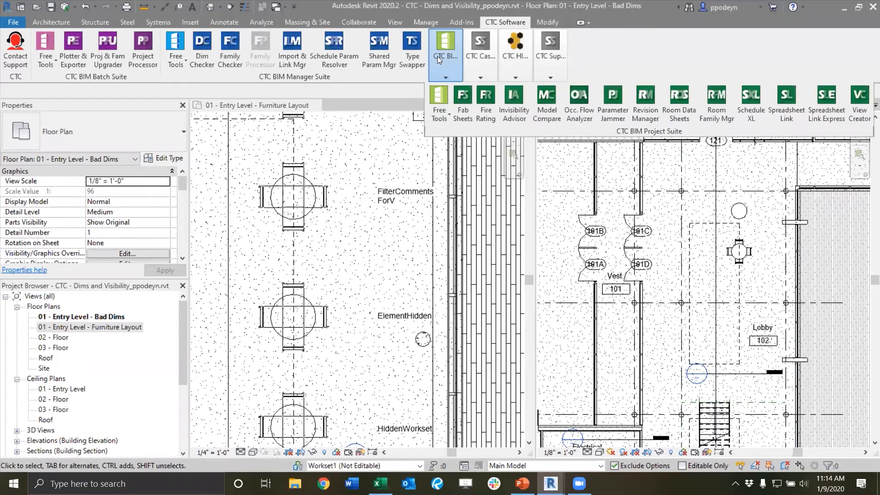
click(515, 102)
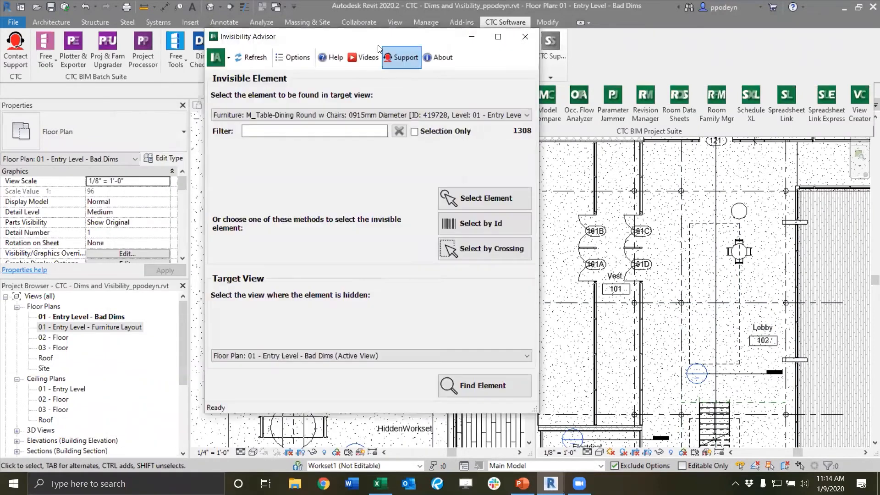
drag(379, 40, 528, 63)
click(630, 222)
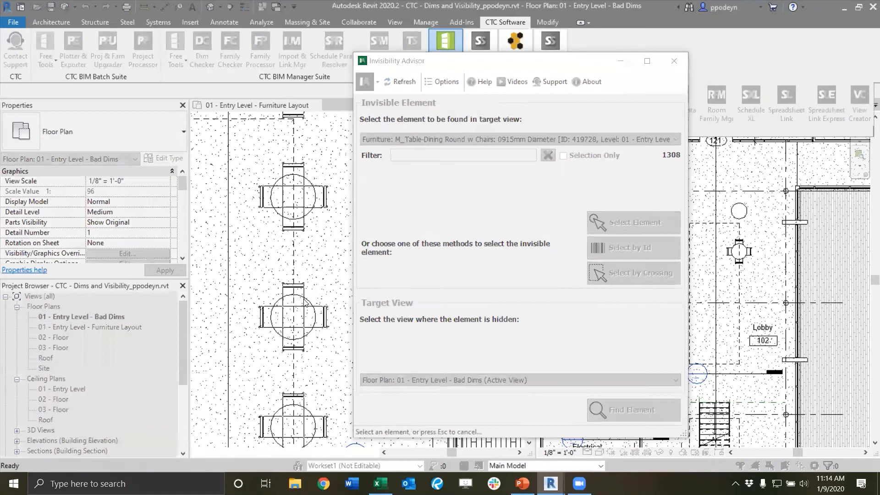
click(313, 311)
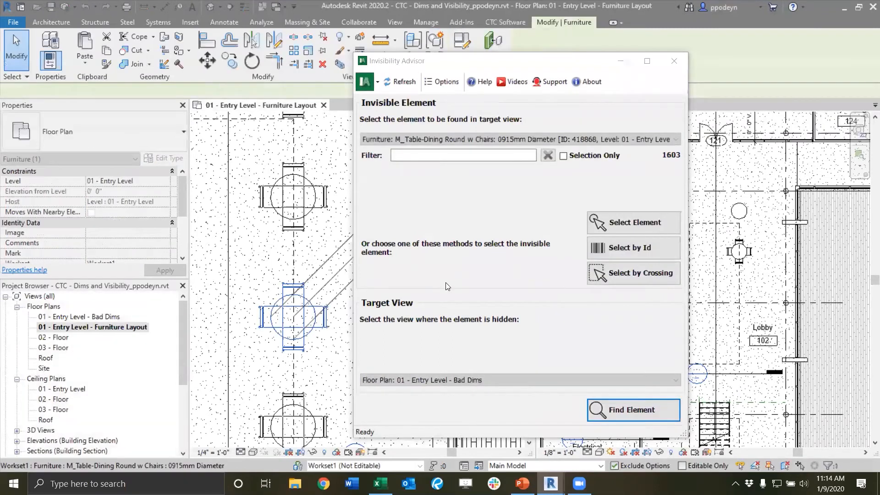
- Find what hides the ElementHidden table in the Bad Dims plan, apply the Object Hidden in View fix, and close the results
click(635, 410)
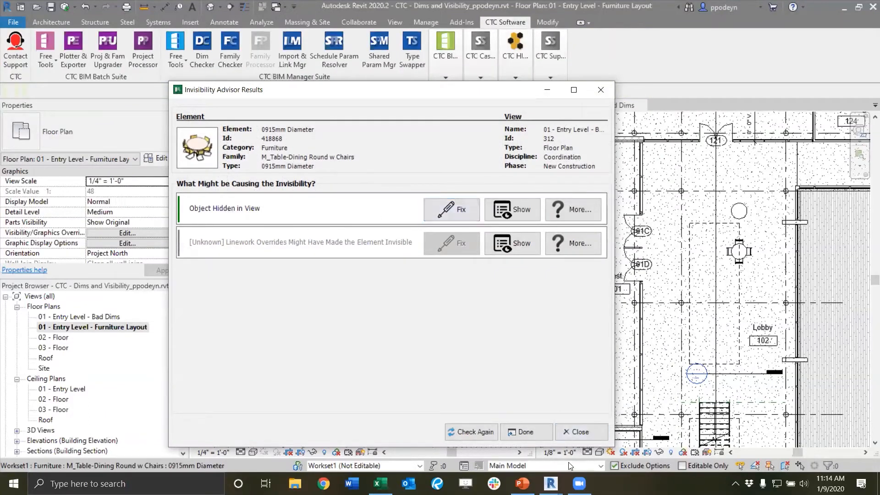
click(449, 208)
click(509, 281)
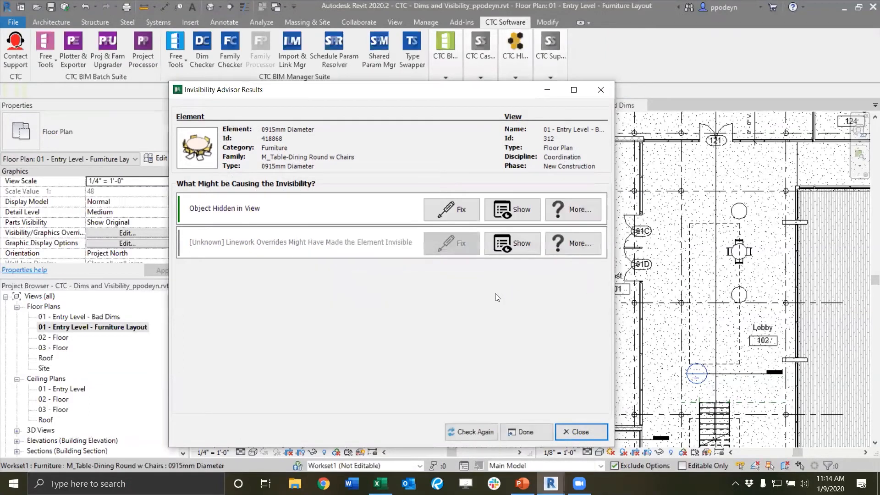
click(580, 431)
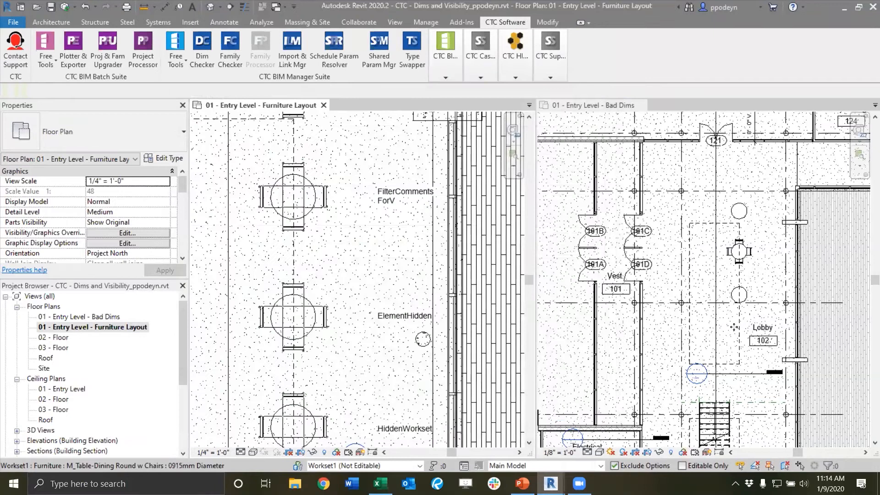
- Select the round table above the Lobby tag in the Bad Dims plan to compare it with the ElementHidden table in the Furniture Layout plan
click(733, 330)
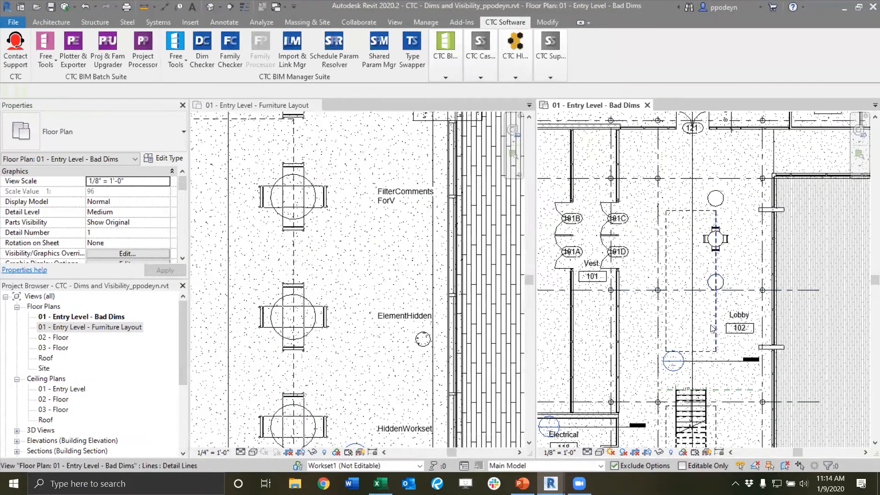
middle_drag(708, 322, 697, 303)
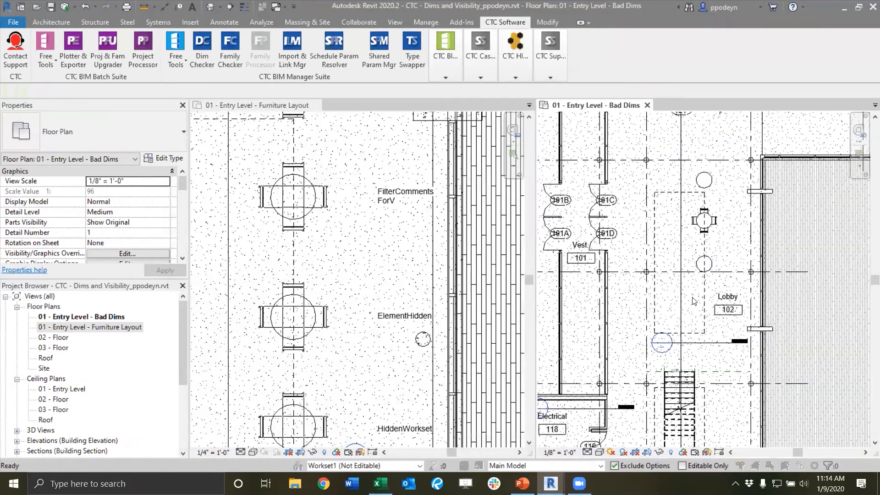
key(v)
key(g)
key(Escape)
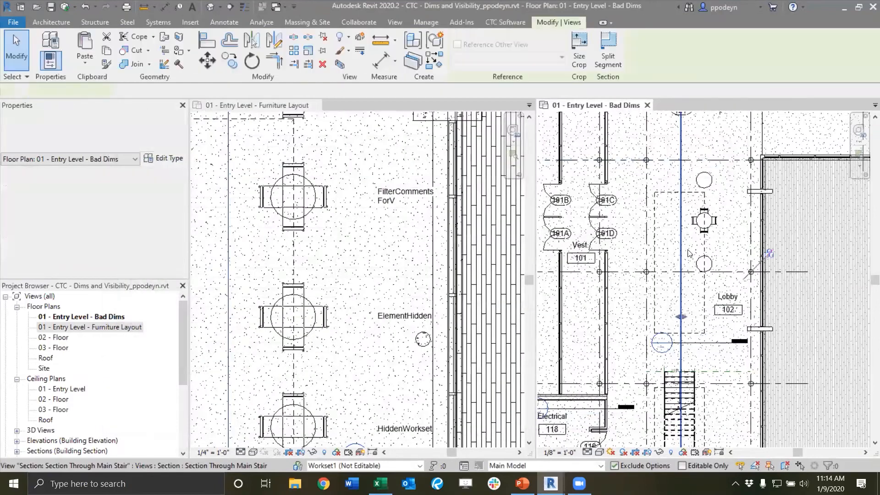
click(703, 268)
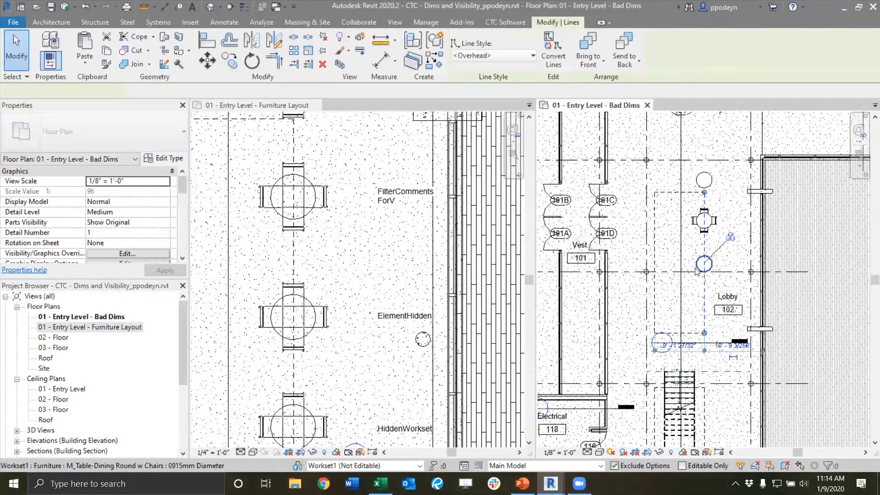
click(696, 268)
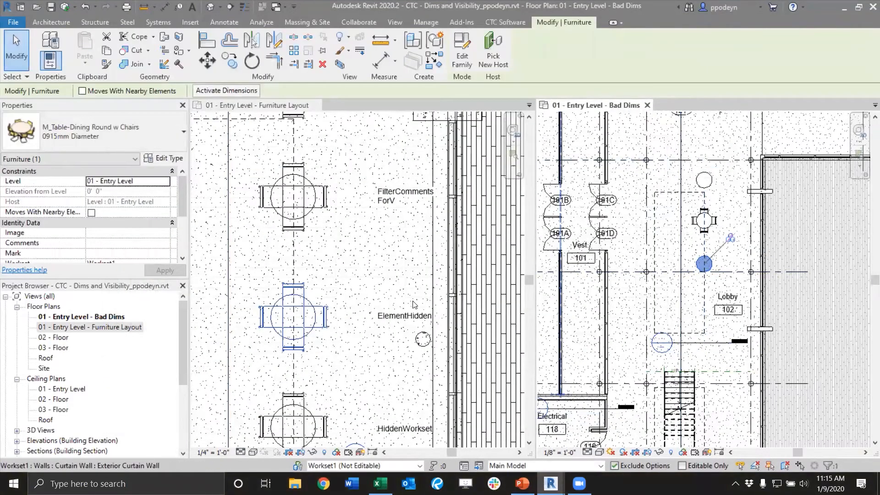
click(656, 259)
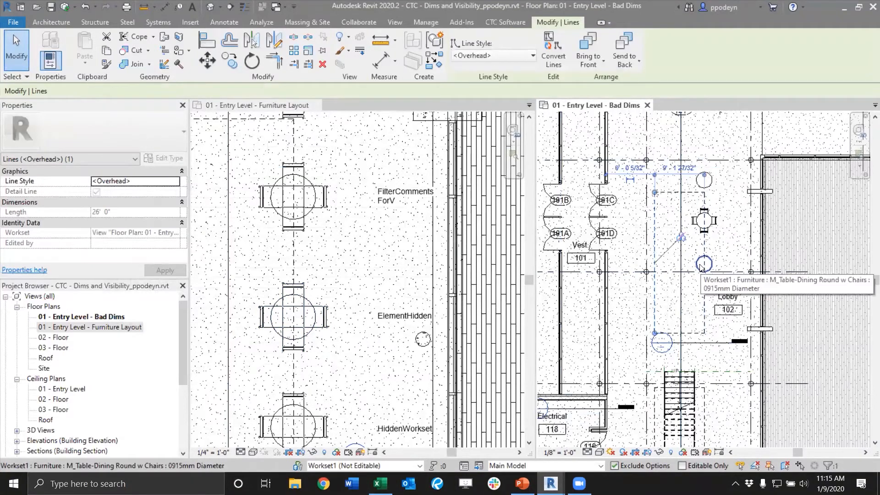
key(Escape)
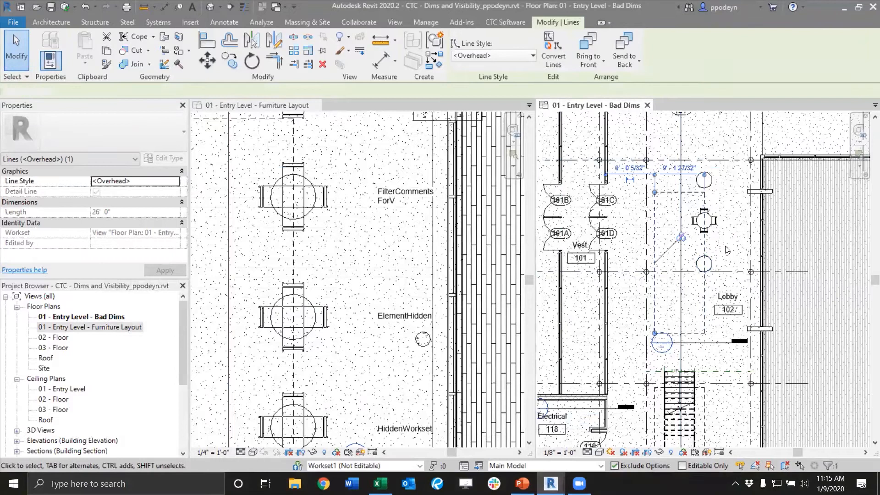
- Launch the Invisibility Advisor and pick the HiddenWorkset dining table in the Furniture Layout plan as the element to find
scroll(306, 349, down, 4)
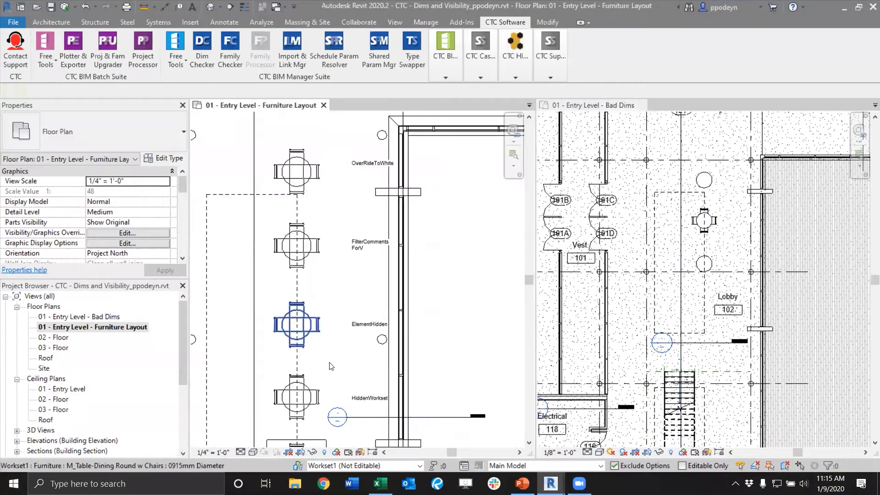
scroll(320, 349, up, 3)
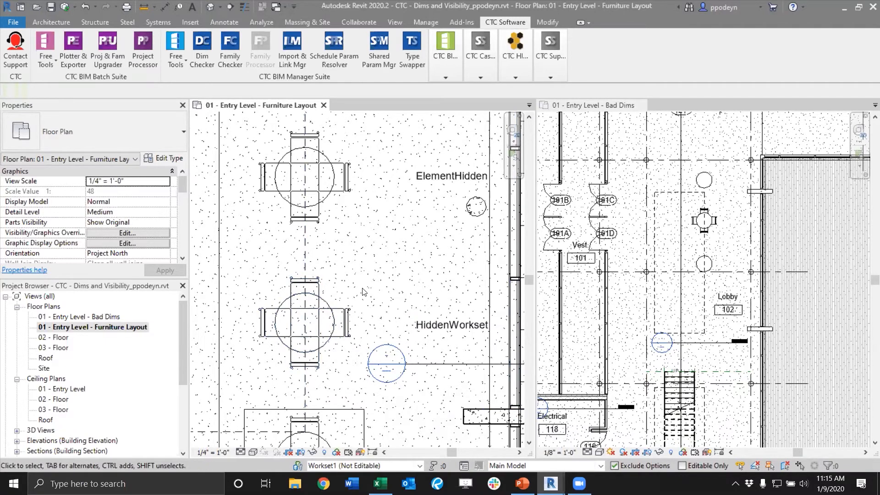
click(445, 74)
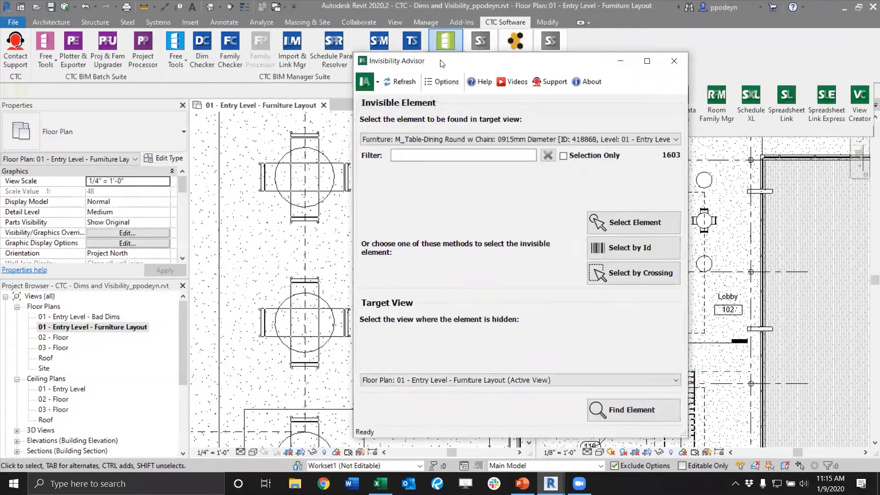
click(628, 207)
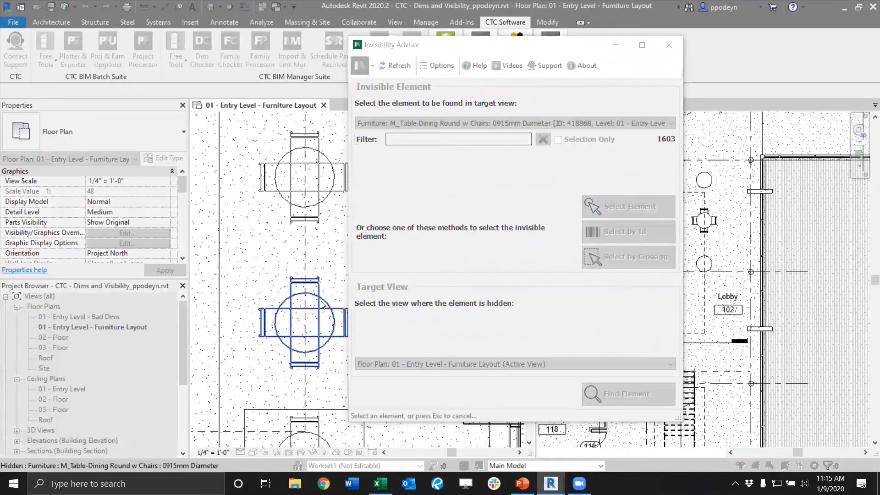
click(338, 302)
- Find what hides the HiddenWorkset table in the Bad Dims plan, apply the invisible associated workset fix, and close the results
click(513, 364)
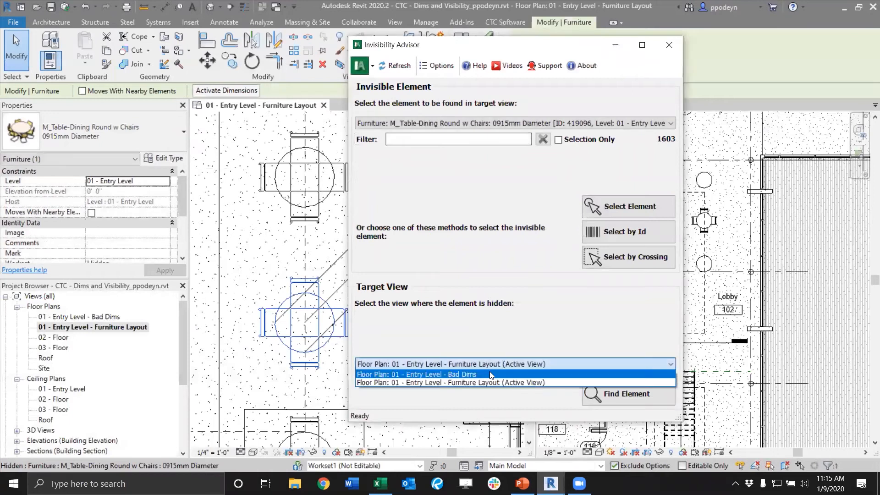
click(595, 375)
click(630, 386)
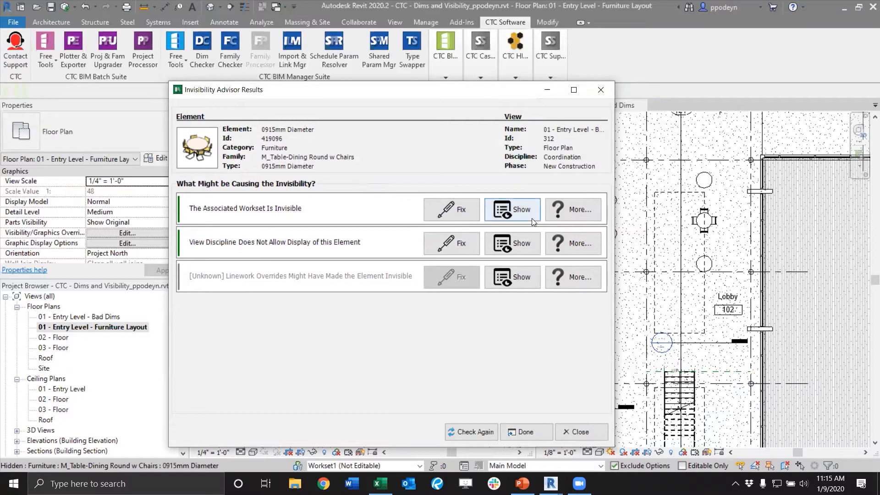
click(464, 212)
click(502, 283)
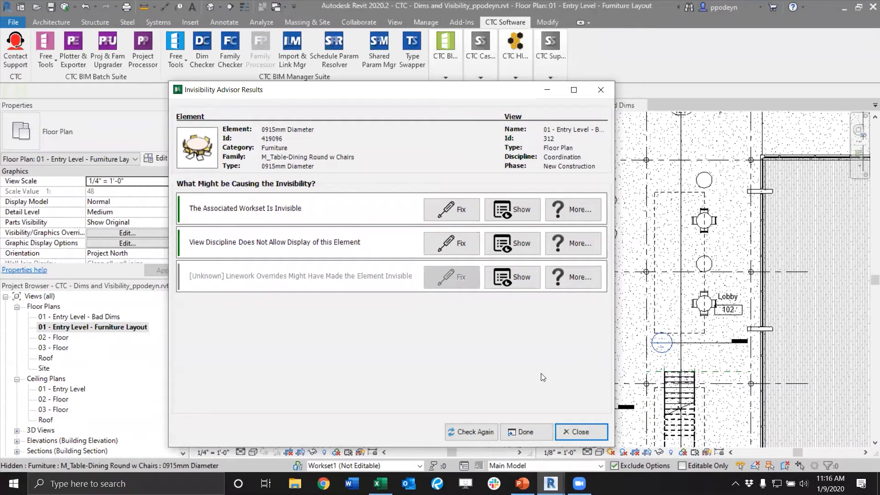
click(579, 432)
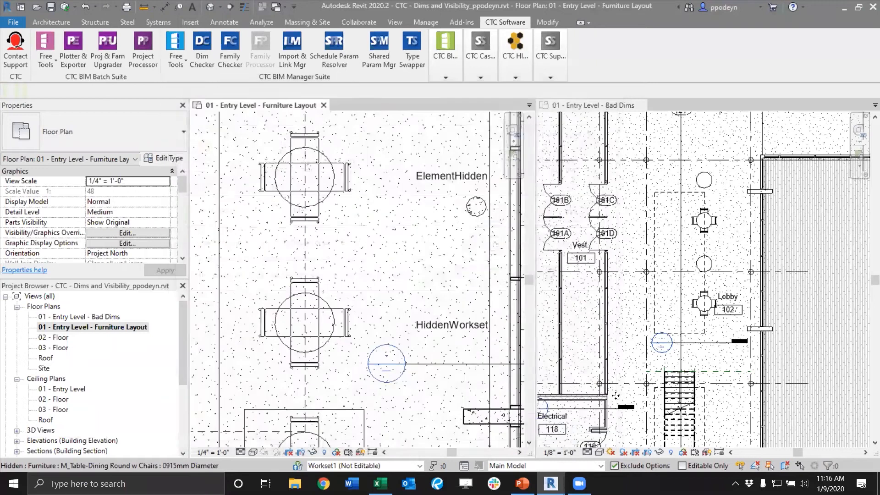
- Launch the Invisibility Advisor again and pick the detail view marker just below the HiddenWorkset label as the element to find
scroll(435, 338, down, 1)
middle_drag(390, 363, 273, 355)
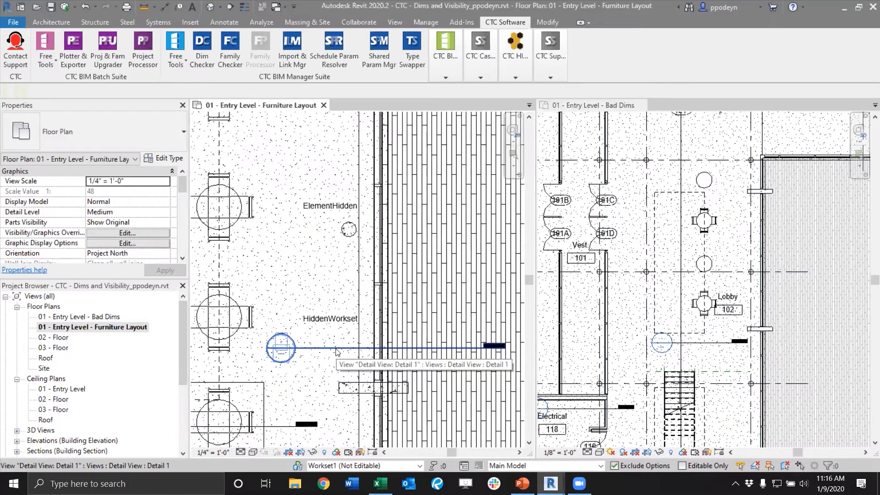
click(337, 350)
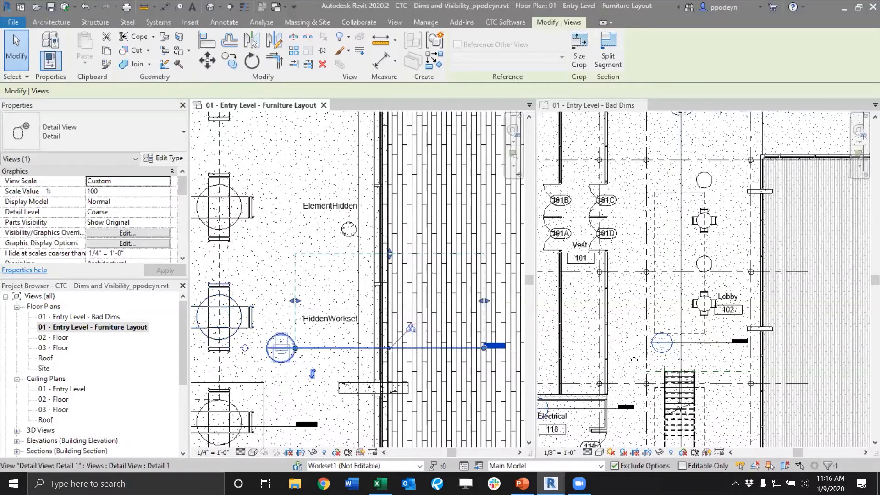
key(Escape)
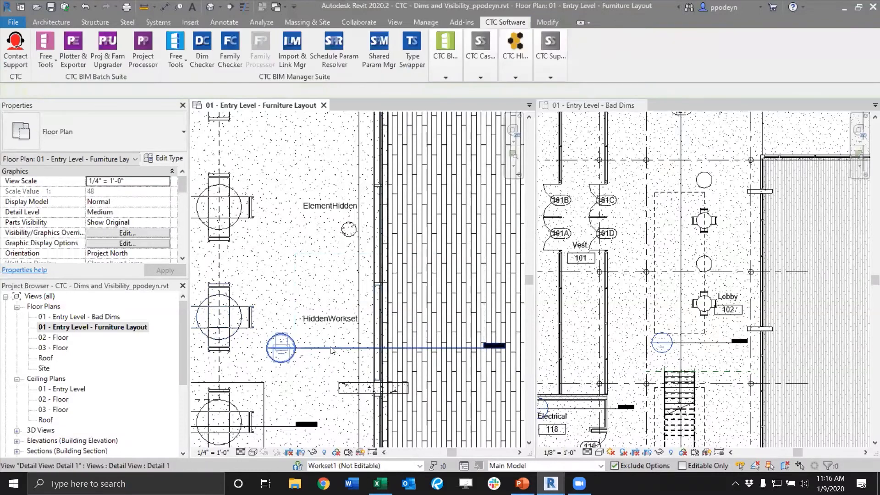
click(447, 58)
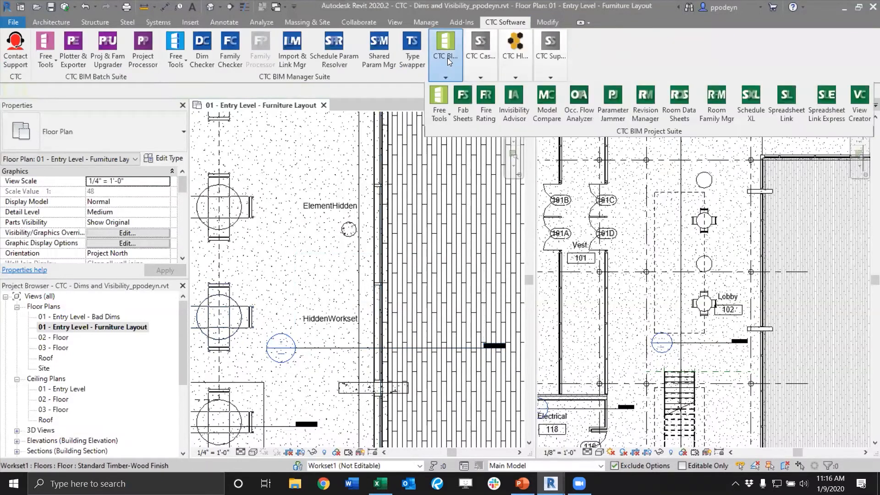
click(513, 104)
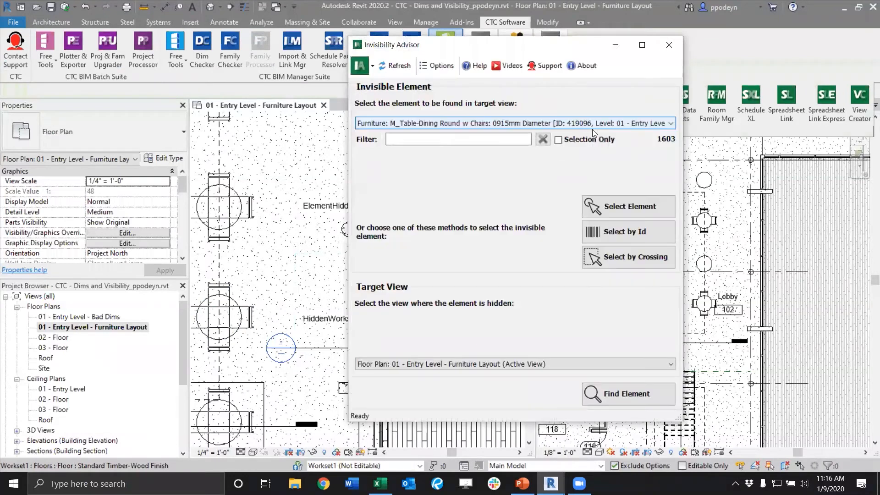
click(320, 348)
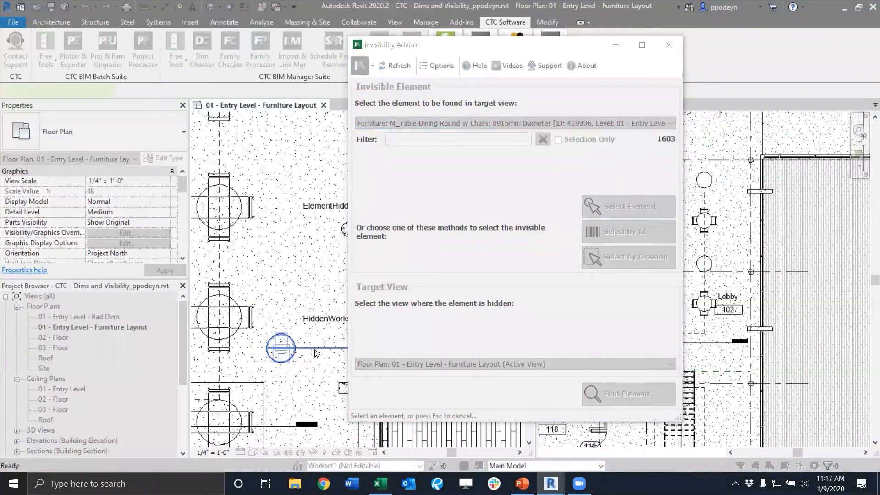
- Set the Bad Dims floor plan as the target view and search for what hides the detail view marker
click(502, 364)
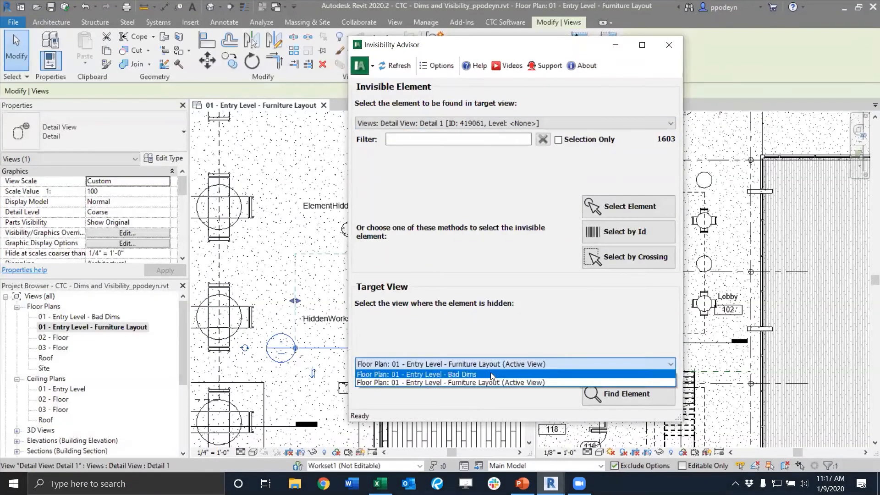
click(491, 373)
drag(512, 48, 344, 19)
click(477, 387)
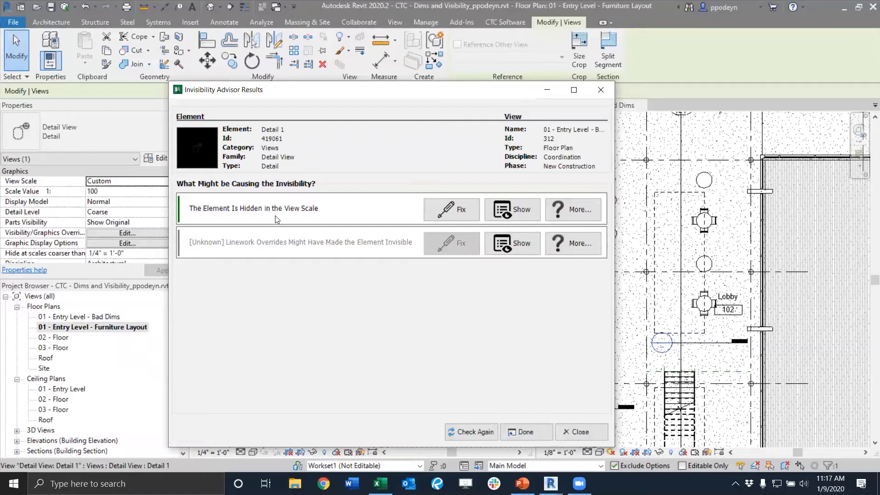
- Read the explanation of the view scale cause, apply its fix to the Detail 1 marker, and close the results
click(581, 208)
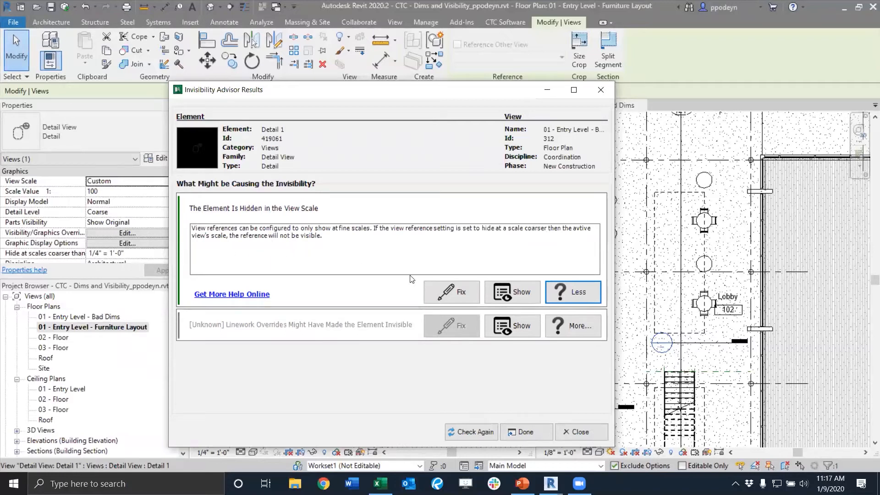
click(457, 291)
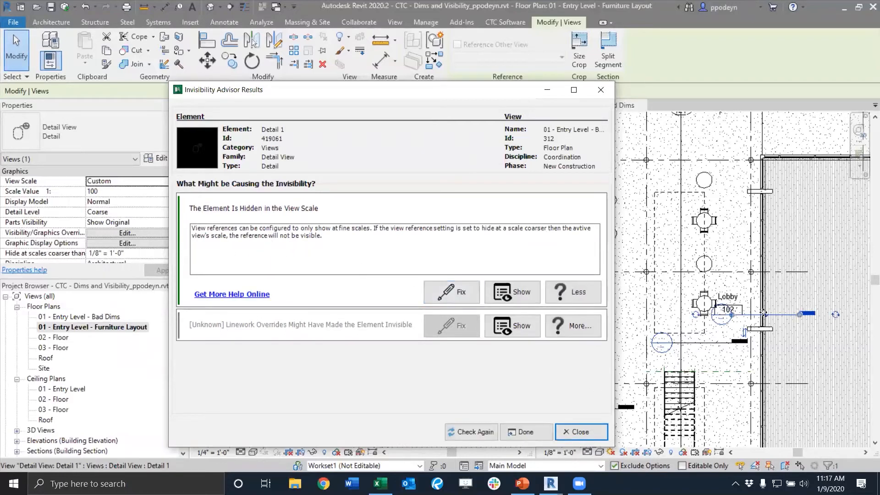
click(579, 430)
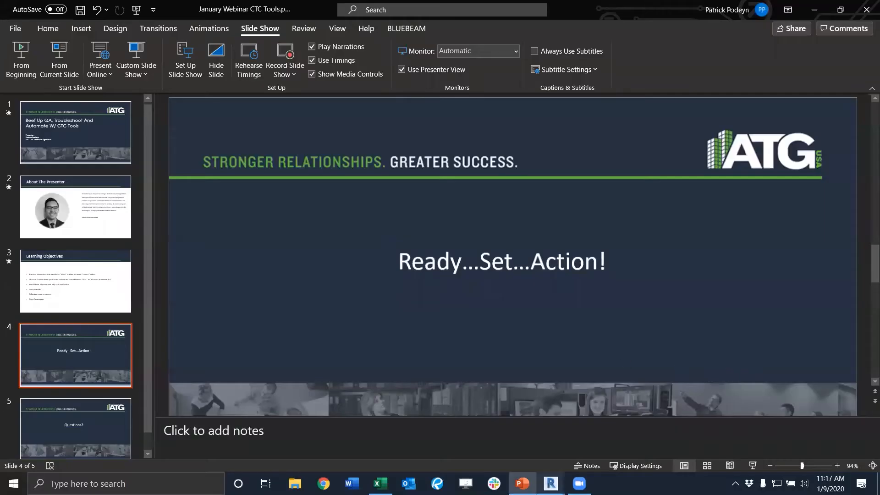
- Switch from PowerPoint back to the Dims and Visibility project in Revit and clear the detail marker's selection
mouse_move(550, 483)
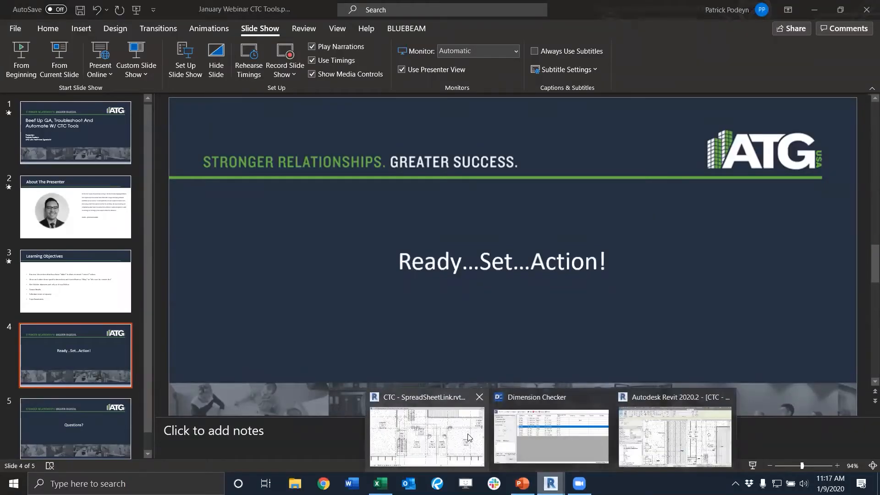
mouse_move(602, 430)
click(663, 428)
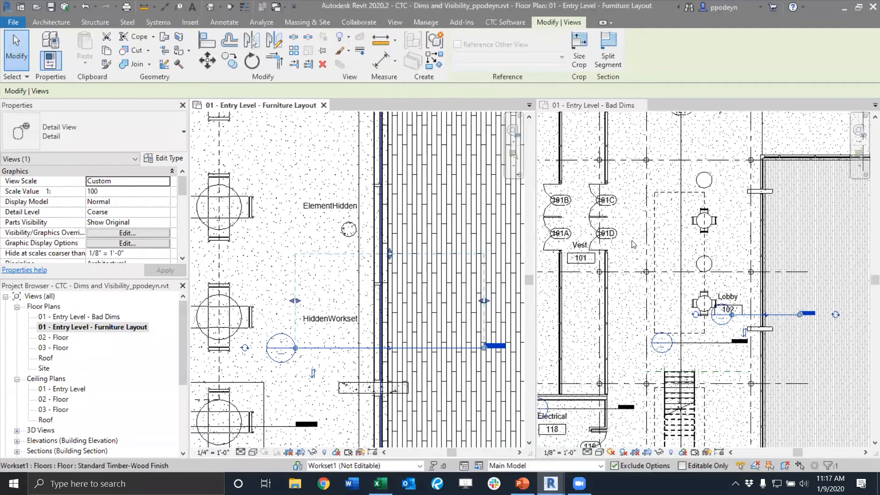
click(633, 254)
click(628, 306)
click(358, 346)
- Launch the Invisibility Advisor and pick the dining table inside the square outline above the stairs as the element to find
middle_drag(280, 412, 425, 308)
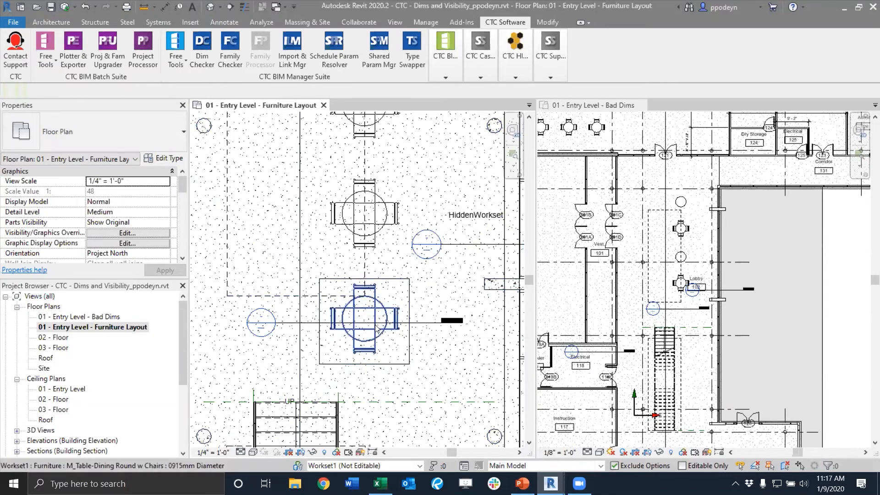
click(446, 54)
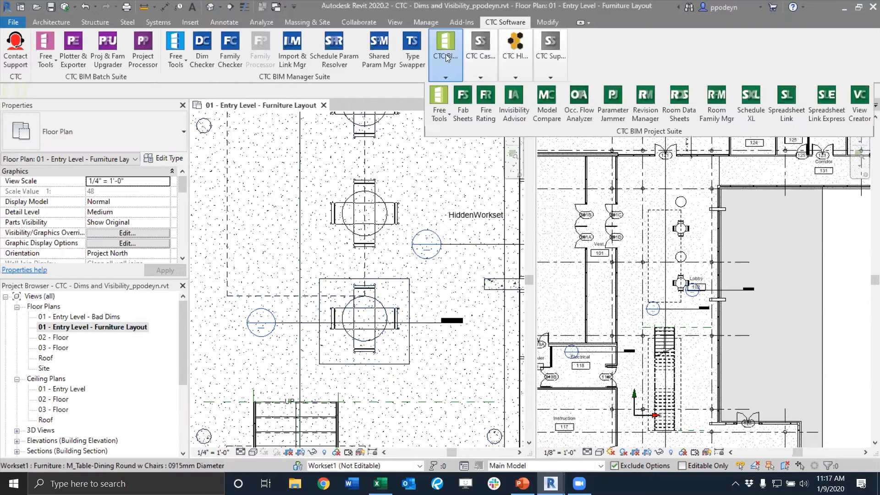
click(519, 99)
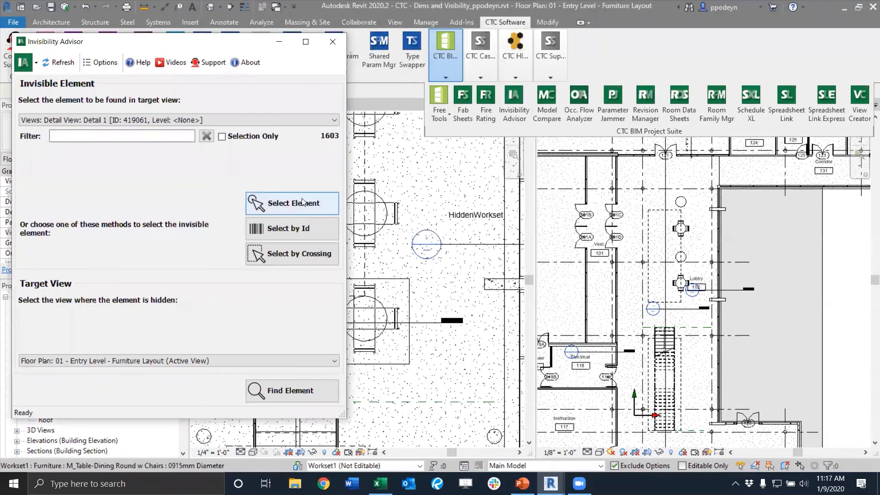
click(291, 203)
click(396, 336)
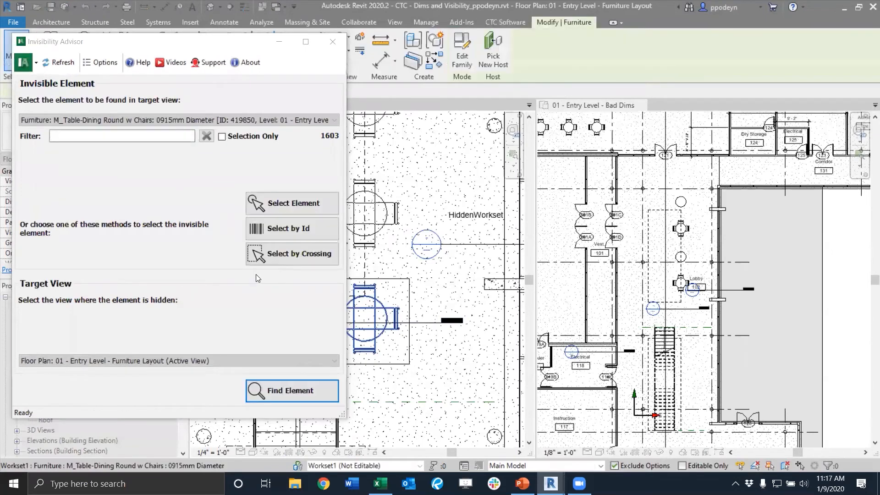
- Find what hides the square-outlined table in the Bad Dims floor plan, review the listed causes, and close the results
click(233, 362)
click(165, 370)
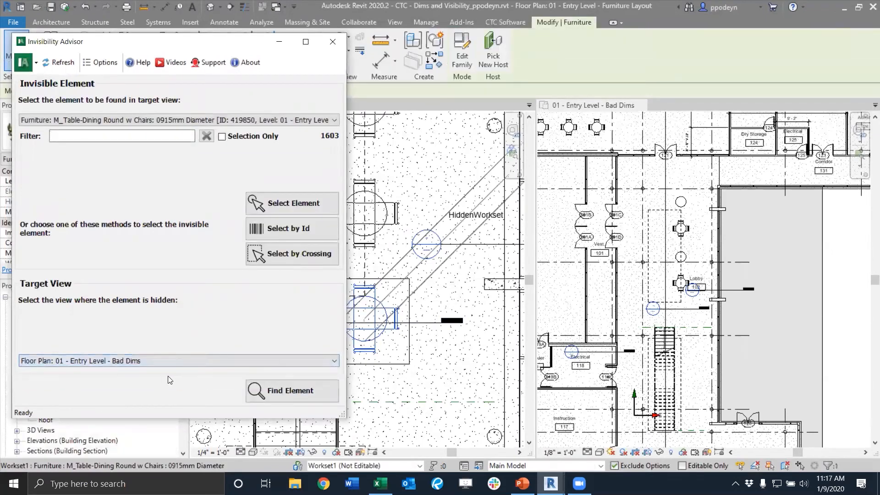
click(305, 391)
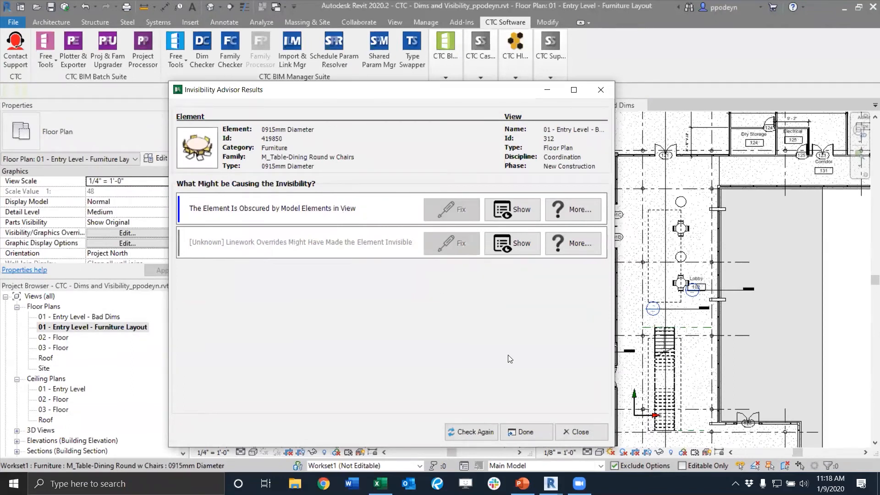
click(579, 432)
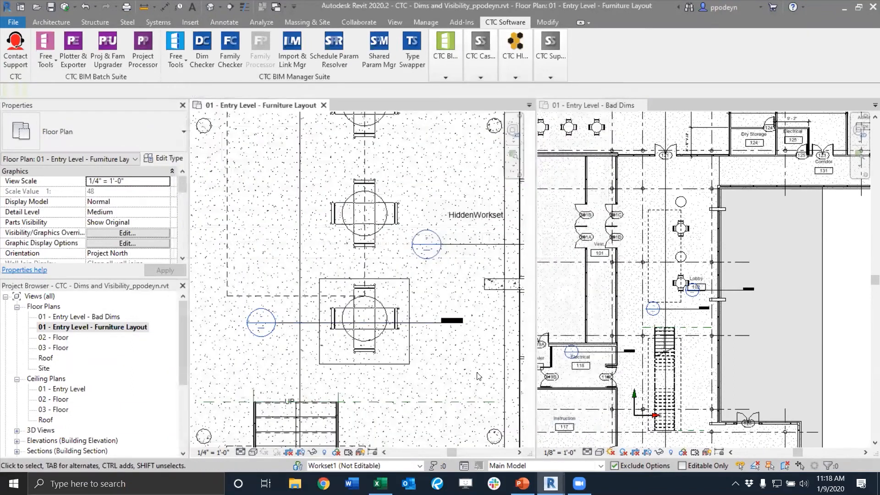
- Close the Furniture Layout plan and switch to the Occupancy plan of the CTC - SpreadSheetLink project
scroll(473, 366, down, 1)
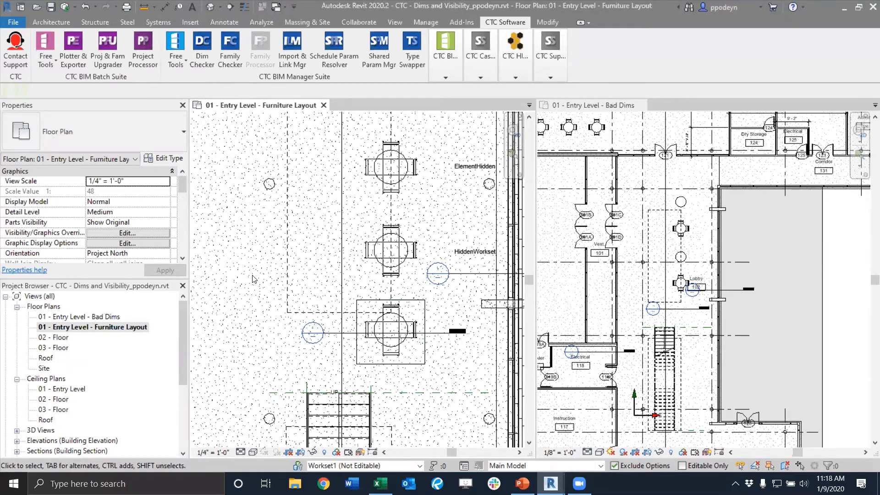
click(323, 105)
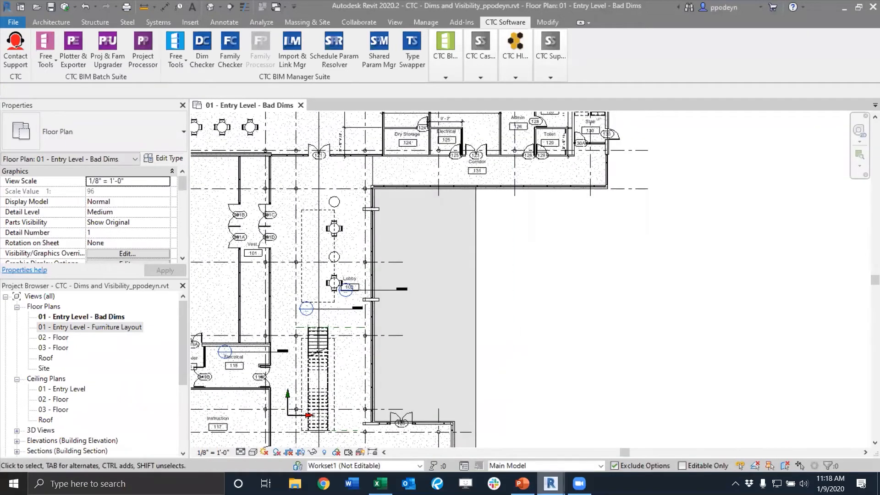
mouse_move(555, 478)
mouse_move(640, 437)
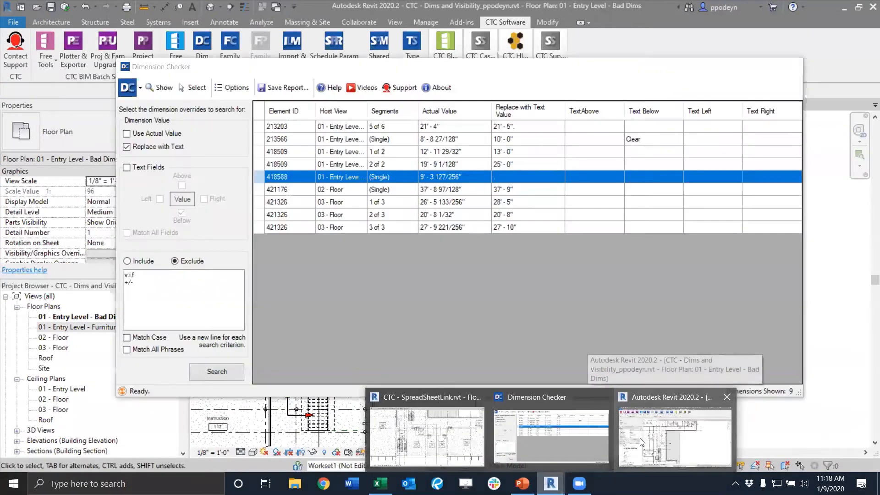
click(640, 438)
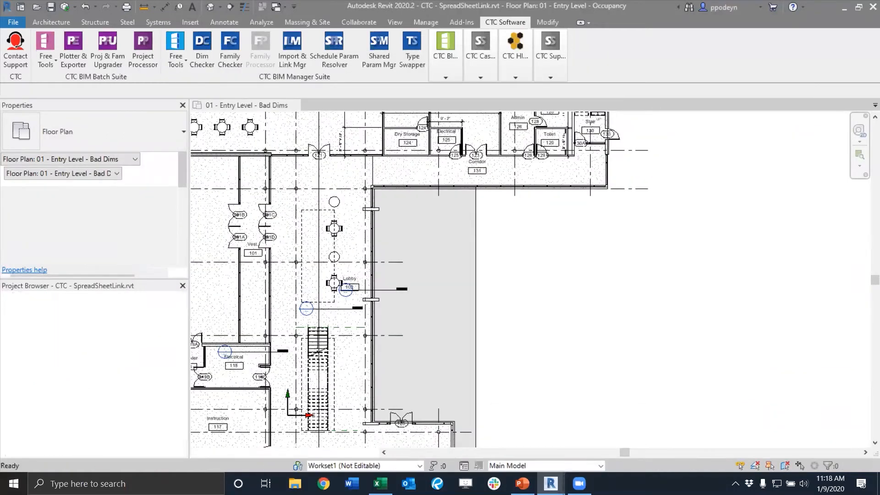
- Close the Bad Dims plan and its Dims and Visibility project without saving the changes
click(409, 105)
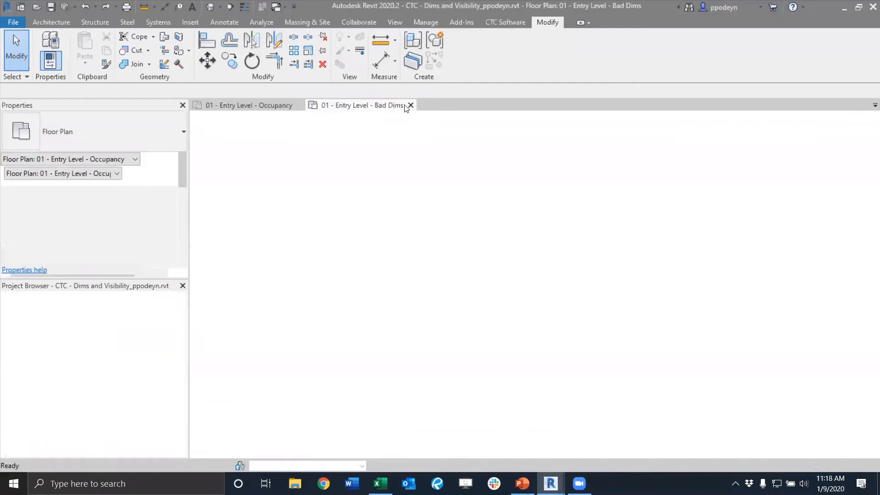
click(415, 105)
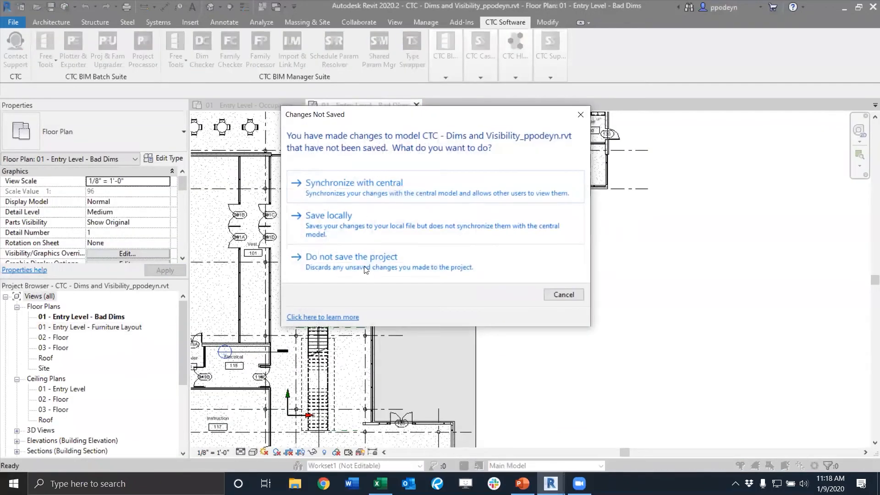
click(367, 273)
click(405, 229)
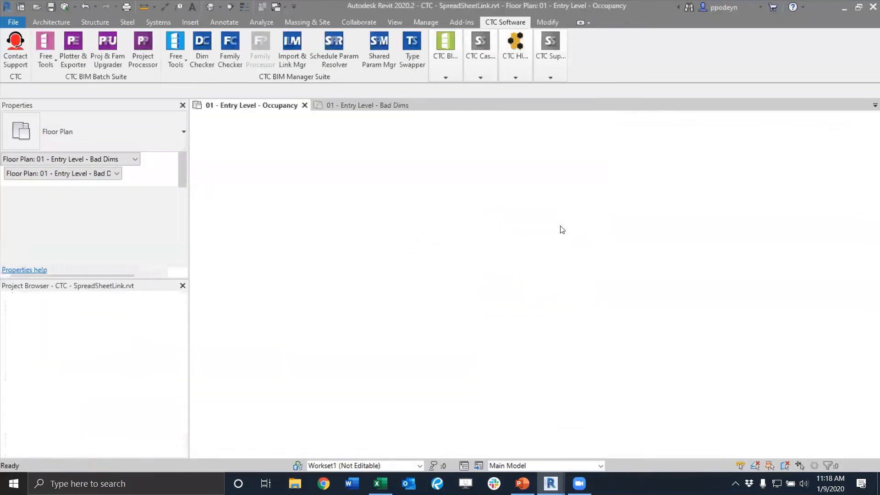
- Examine the Instruction 117 room tag in the Occupancy floor plan, including its occupancy field below the area
scroll(432, 258, down, 3)
scroll(385, 330, up, 5)
scroll(384, 330, up, 5)
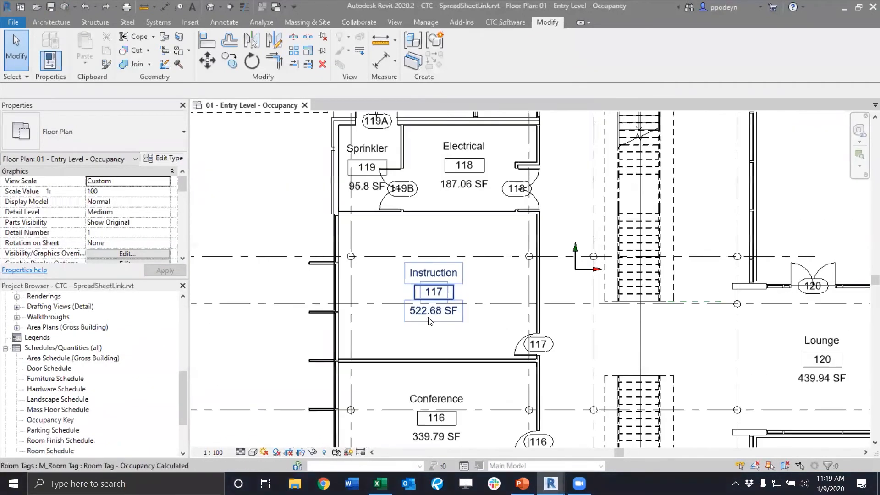
click(432, 326)
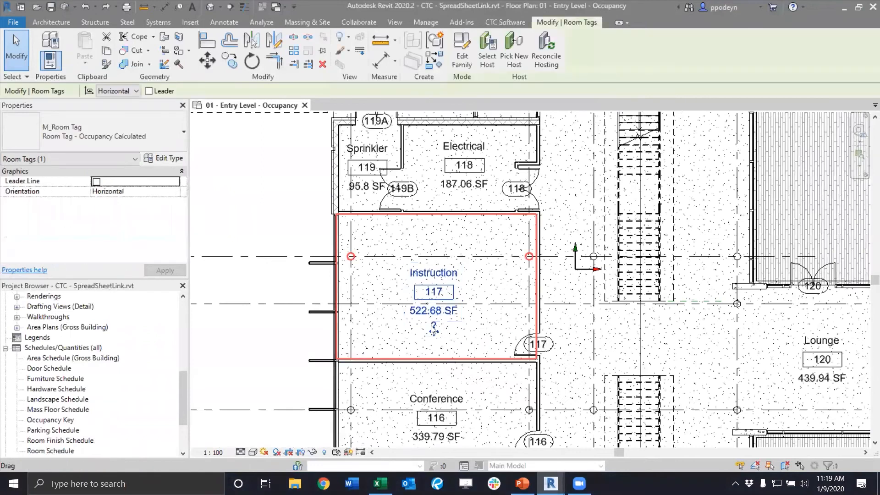
scroll(432, 328, up, 3)
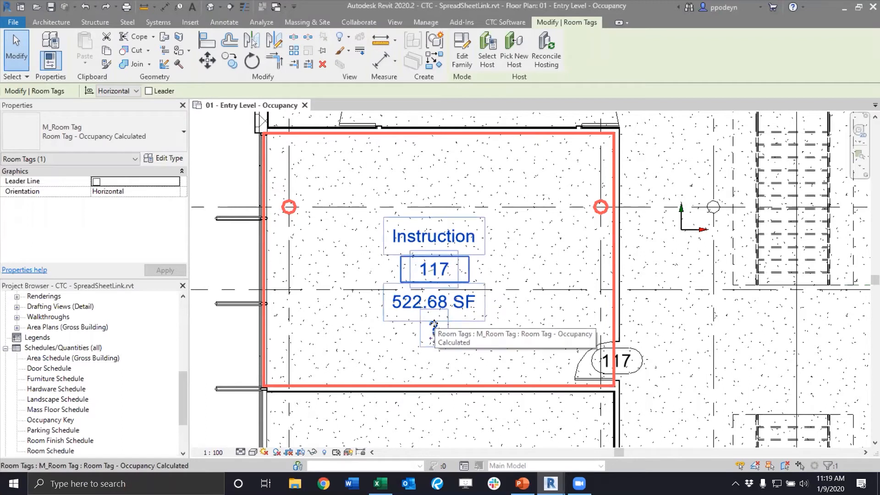
key(Escape)
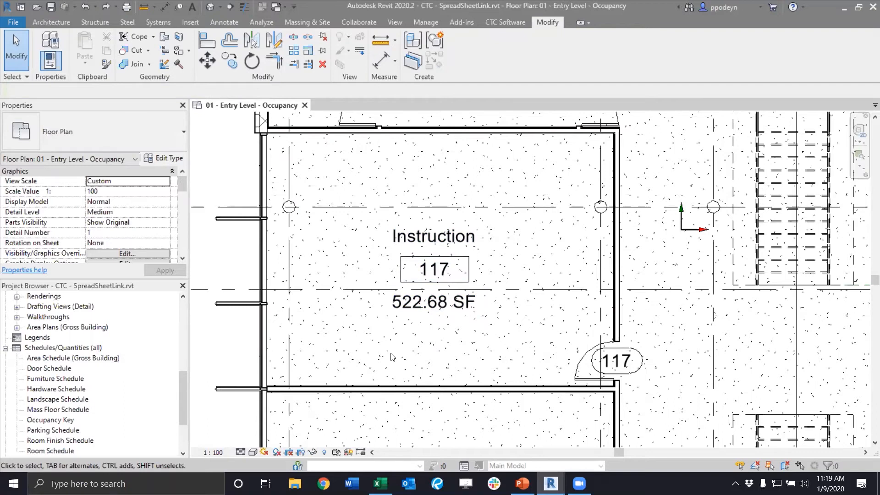
- Set the Occupancy Calculator value of room Instruction 117 to 300 and deselect the room
click(424, 309)
click(350, 344)
click(356, 347)
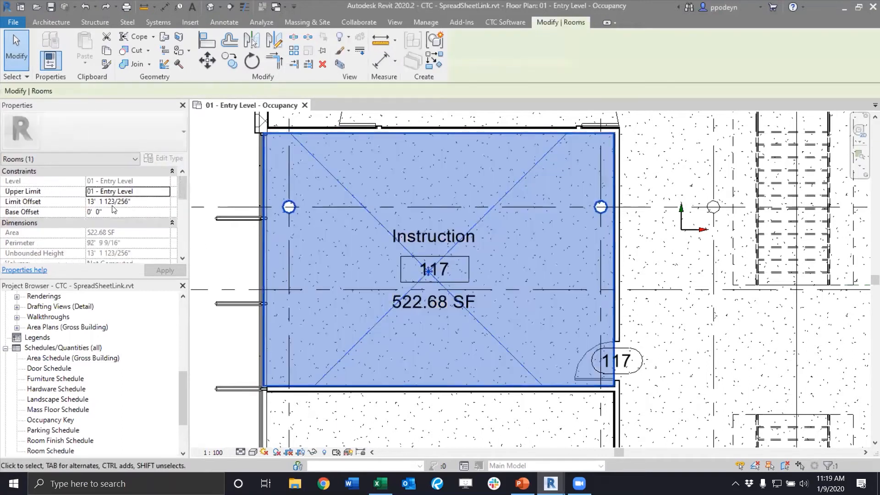
scroll(114, 208, down, 10)
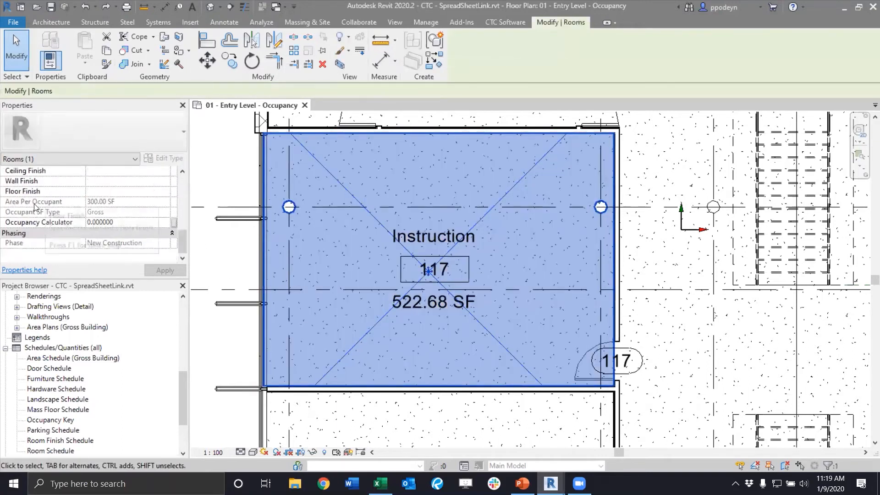
click(133, 222)
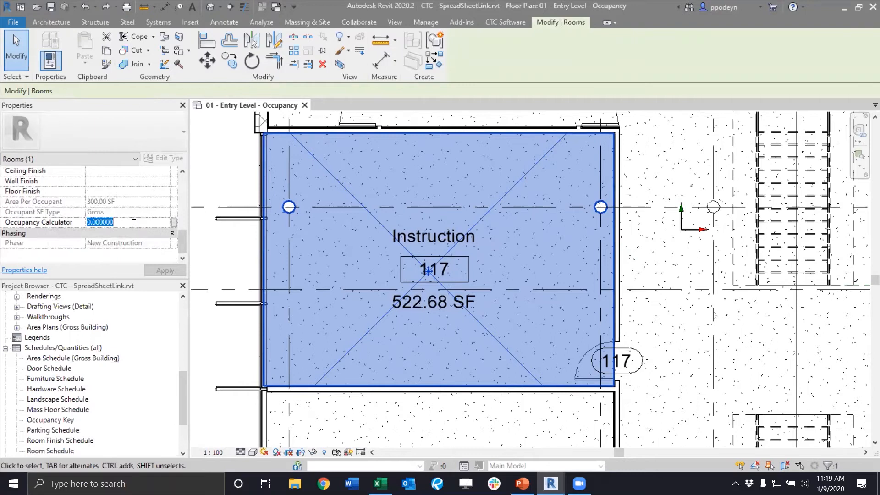
text(300)
key(Return)
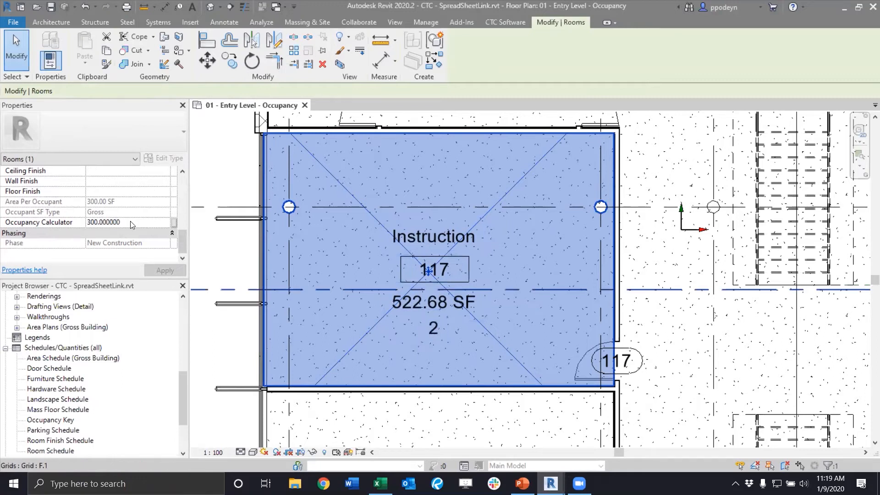
click(235, 249)
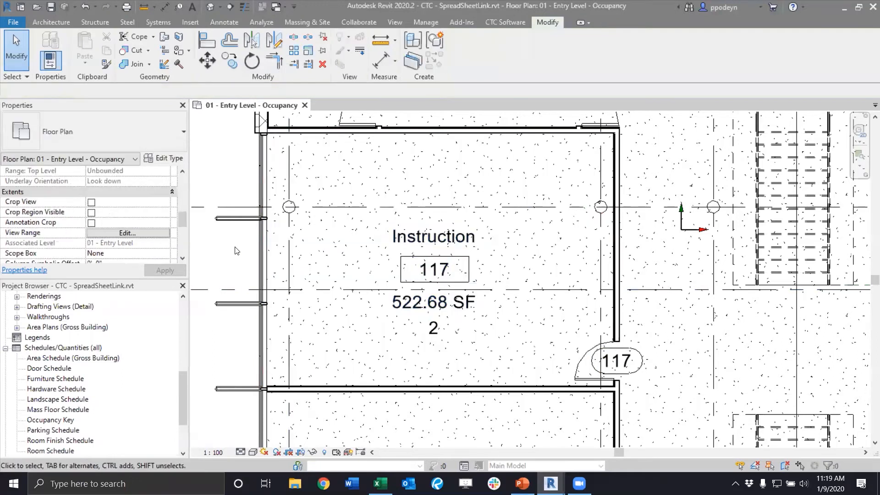
- Check the Area Per Occupant, Occupant SF Type and Occupancy Calculator properties of room Conference 116
scroll(235, 249, down, 2)
click(324, 370)
middle_drag(324, 370, 417, 301)
click(417, 299)
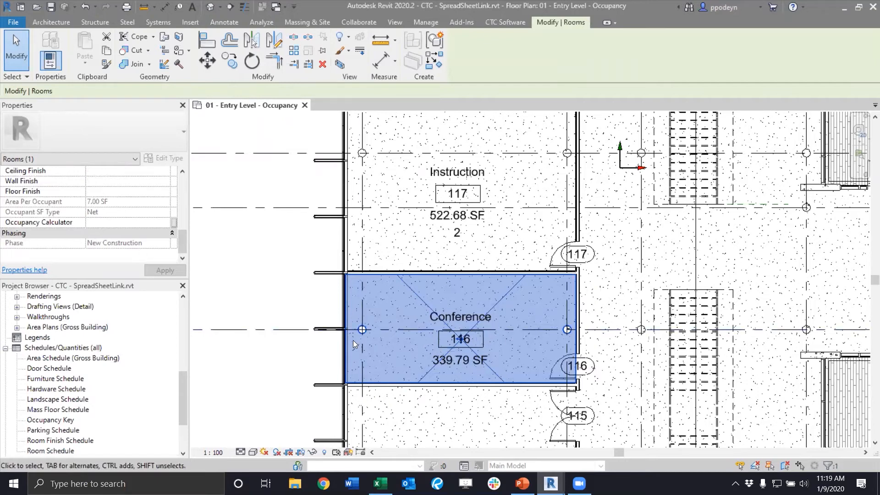
click(261, 278)
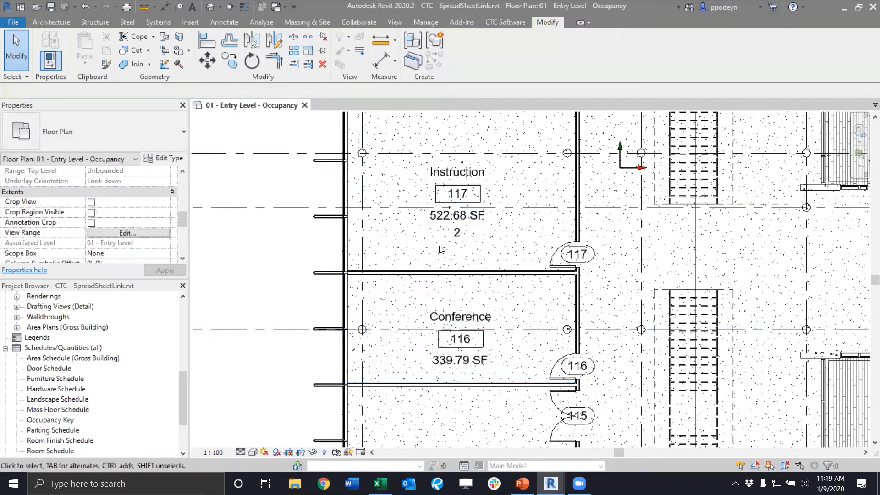
- Reset the Occupancy Calculator value of room Instruction 117 to 0
click(413, 239)
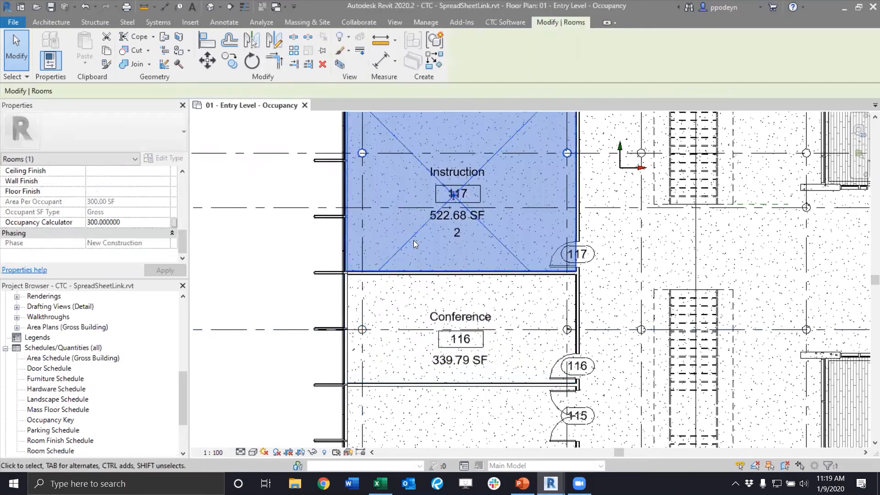
click(133, 221)
text(0)
key(Return)
click(259, 255)
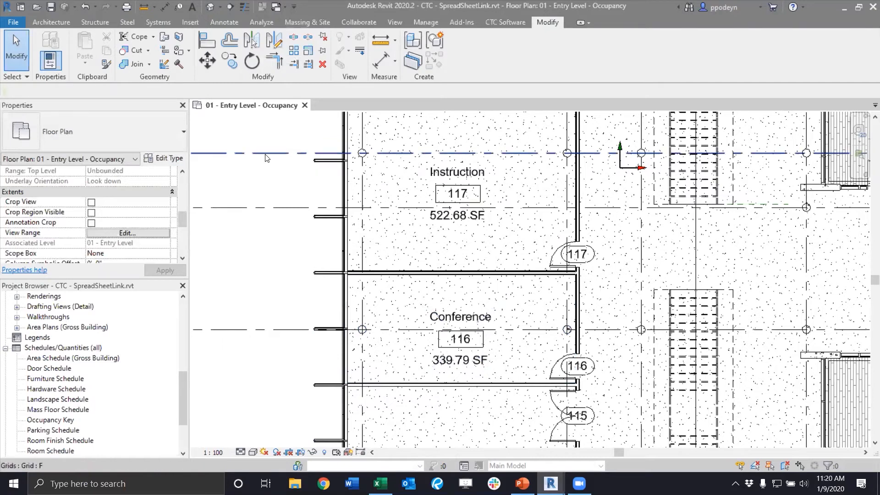
middle_drag(390, 149, 388, 234)
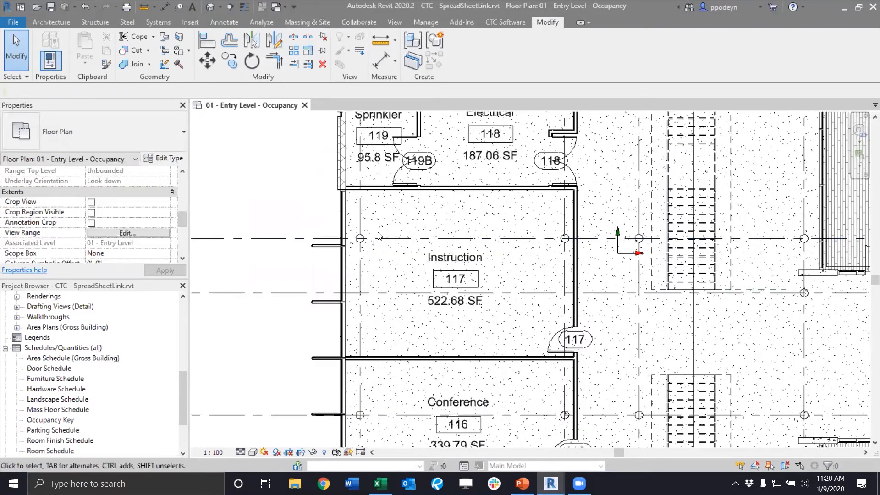
- Open the Occupancy Key schedule and review its key names, area per occupant and occupant SF types
double_click(48, 420)
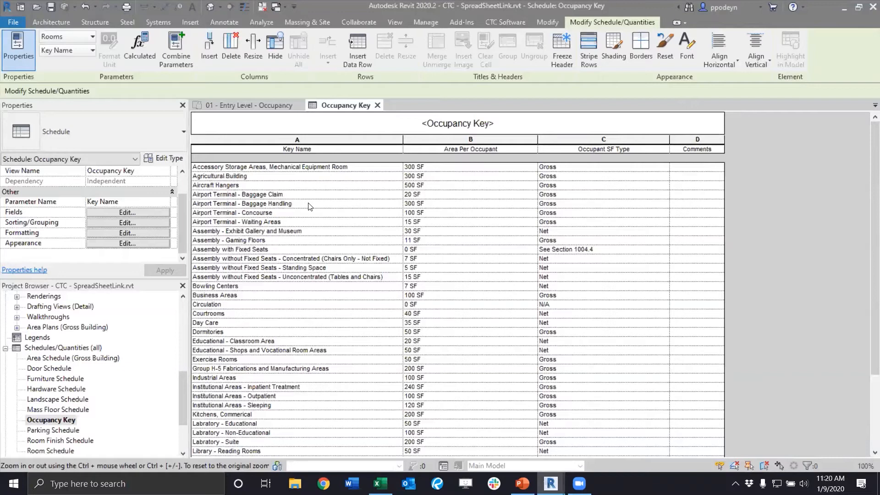
scroll(37, 372, up, 3)
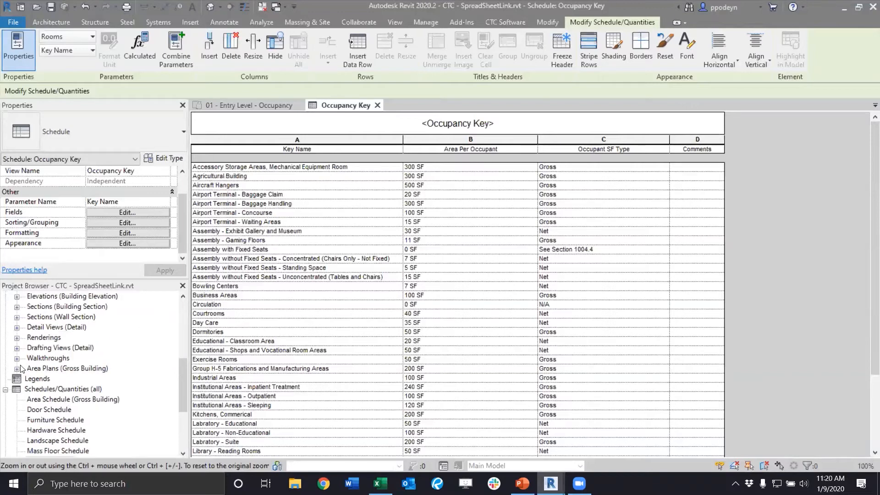
scroll(37, 370, up, 1)
scroll(44, 356, down, 6)
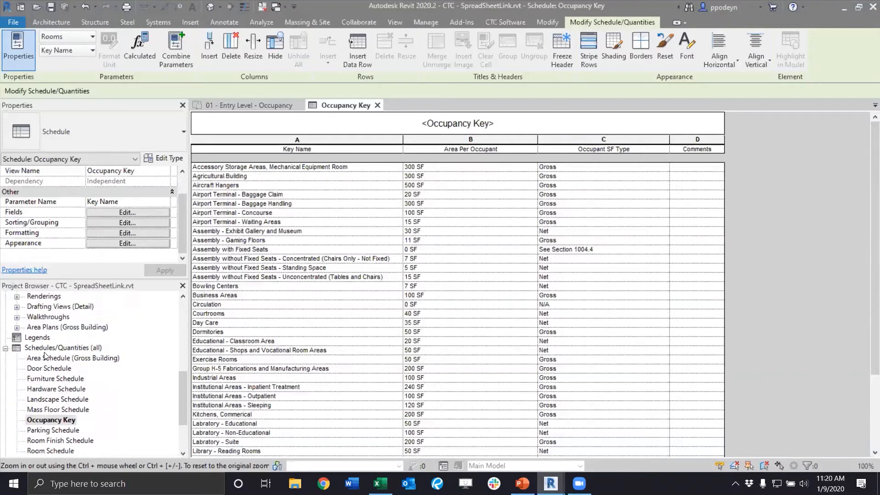
scroll(45, 357, up, 2)
- Return to the Occupancy floor plan and check the occupancy properties of room Instruction 117
click(257, 105)
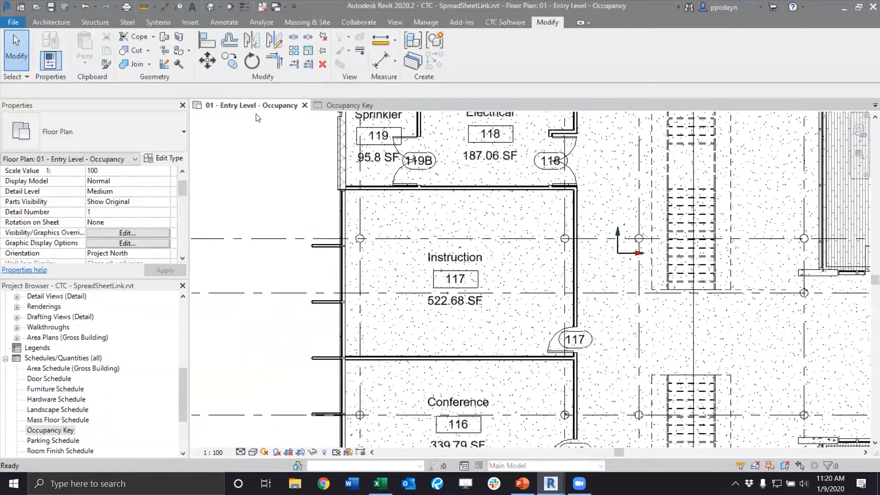
click(414, 327)
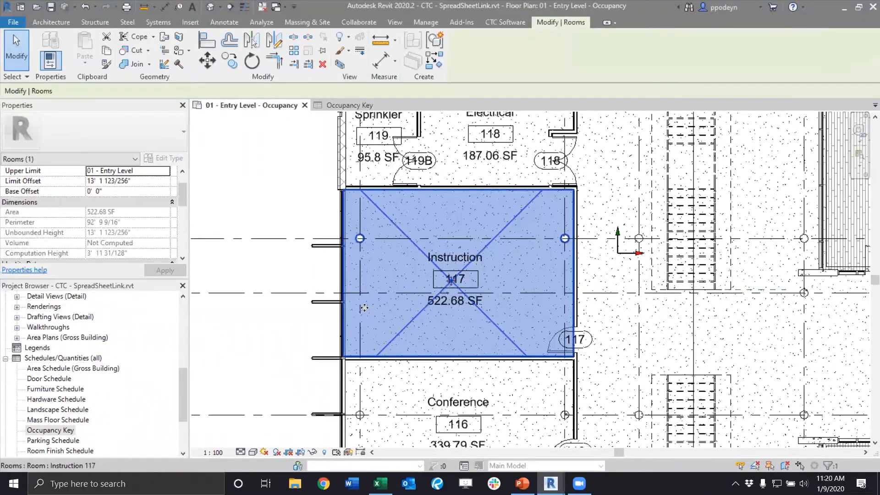
scroll(65, 199, down, 5)
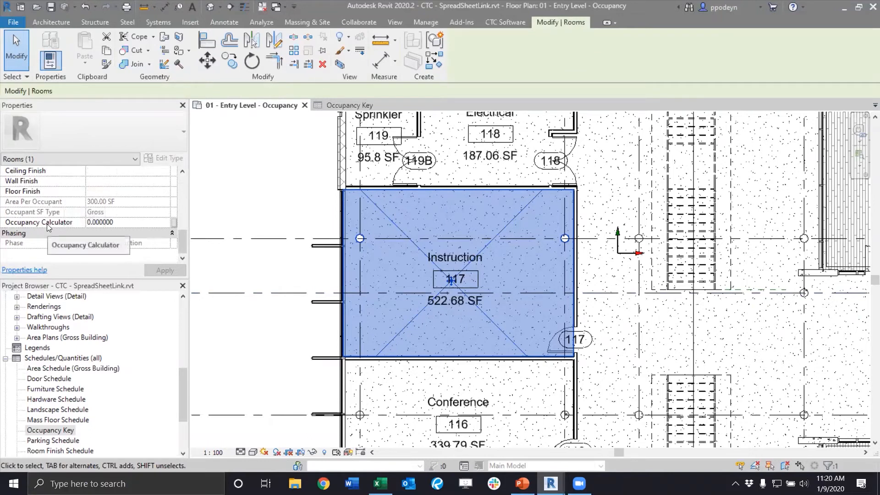
click(236, 190)
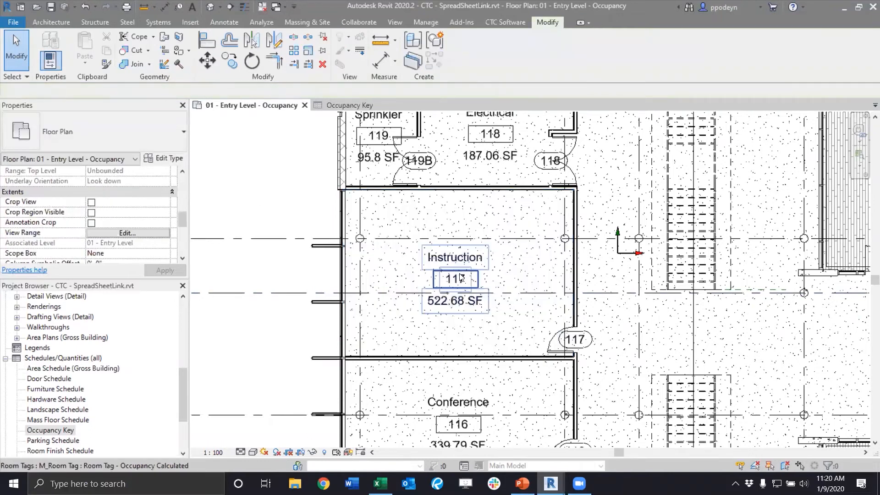
- Open the Instruction 117 room tag's family for editing and turn on Preview Visibility
click(461, 277)
click(463, 53)
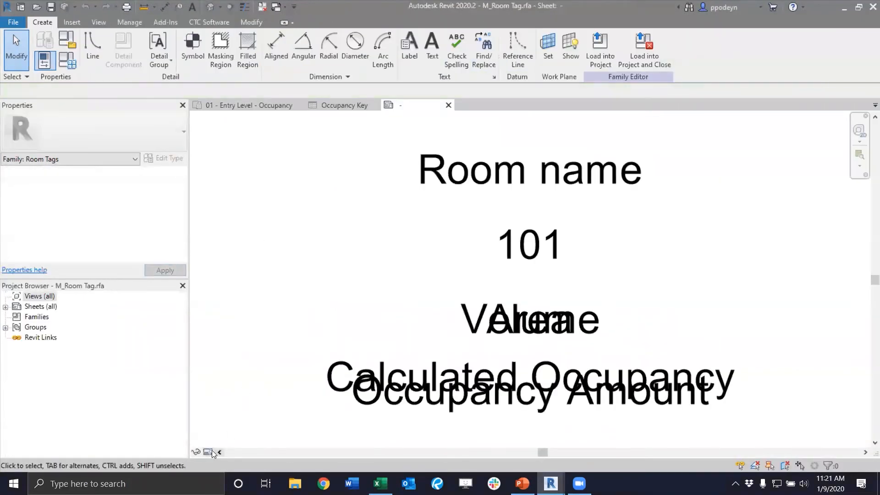
click(208, 450)
click(233, 438)
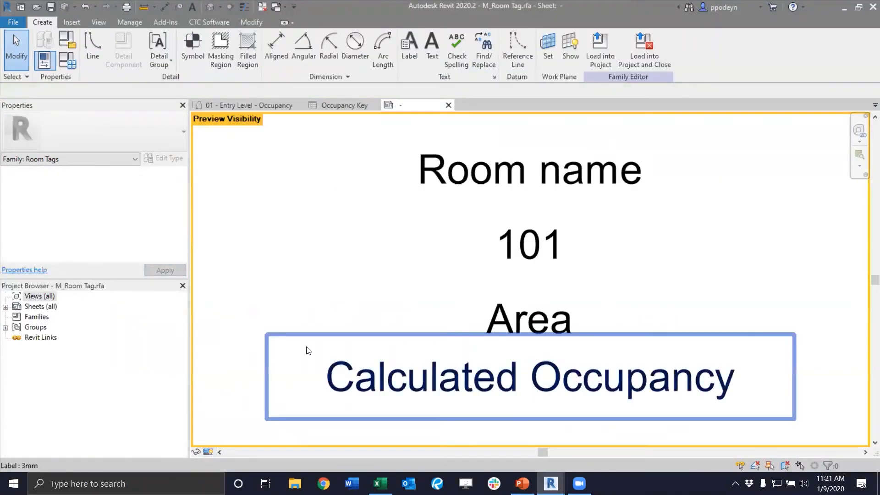
- Open the Calculated Occupancy label's calculated parameter and examine the area and Occupancy Calculator terms of its formula
click(422, 384)
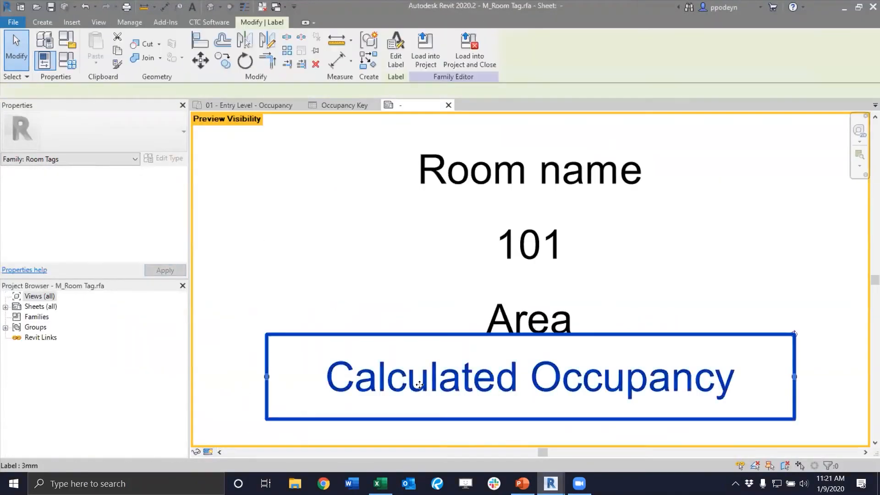
click(395, 55)
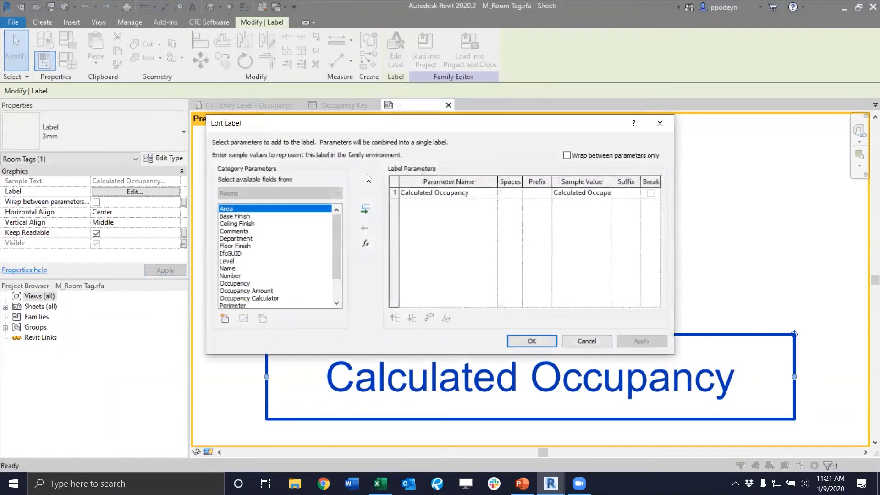
click(395, 193)
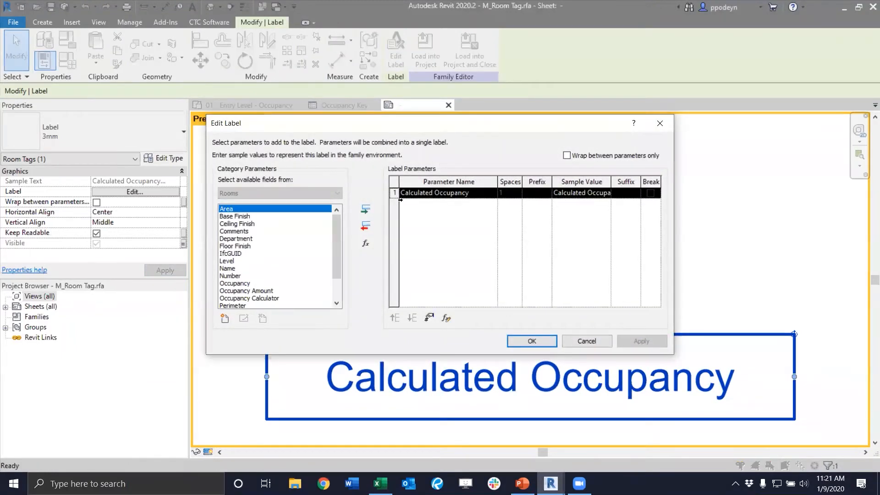
click(446, 318)
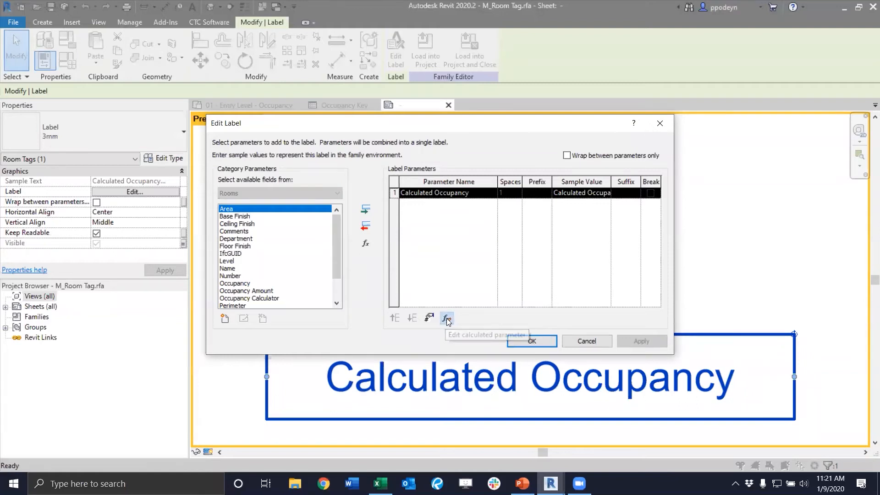
drag(460, 259, 363, 172)
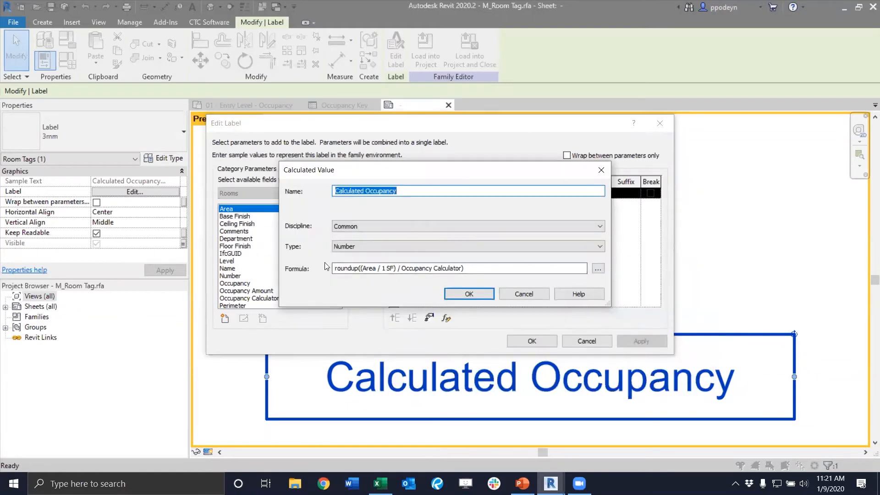
drag(334, 268, 466, 260)
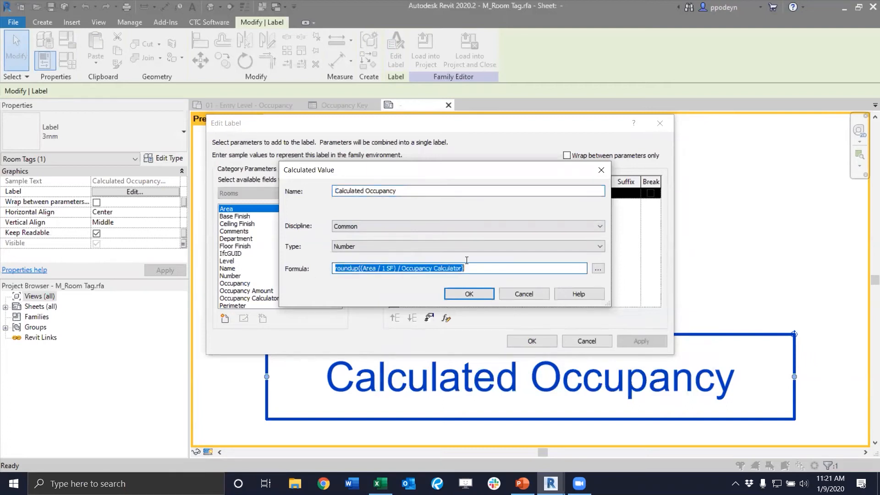
click(473, 269)
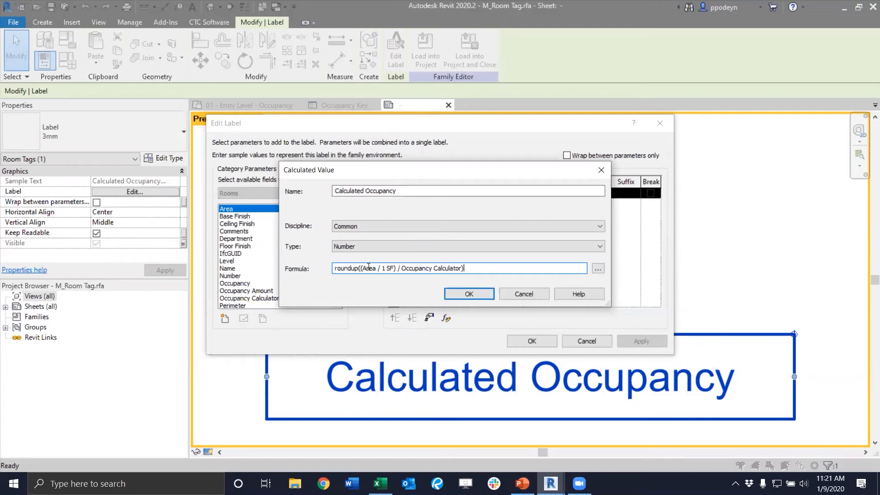
double_click(390, 268)
click(393, 268)
drag(402, 268, 460, 267)
- Cancel the label editing and close the M_Room Tag family without saving changes
click(518, 295)
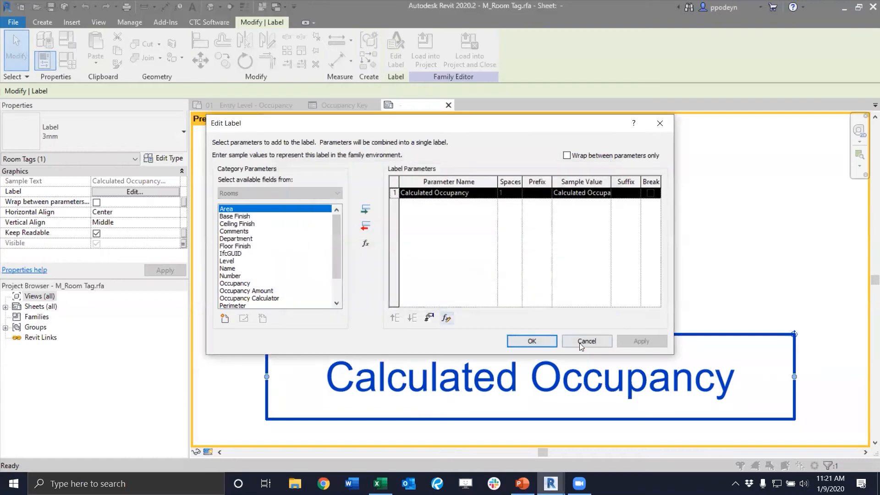
click(580, 341)
click(448, 105)
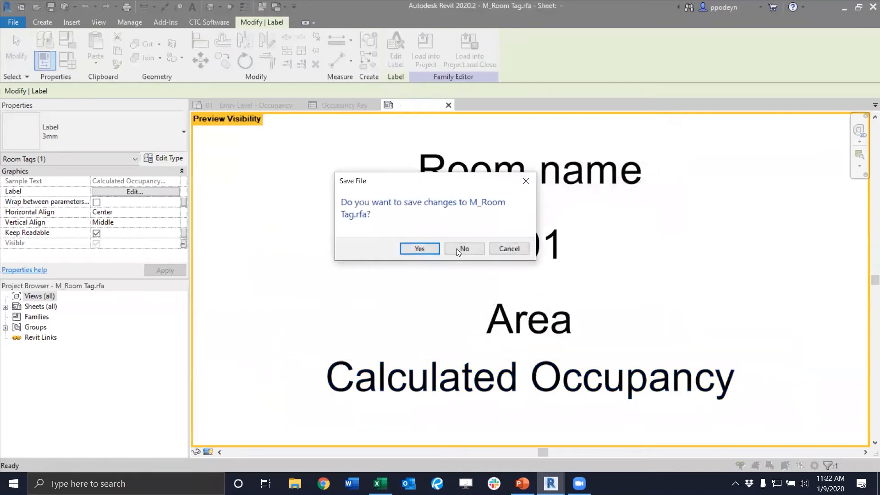
click(458, 248)
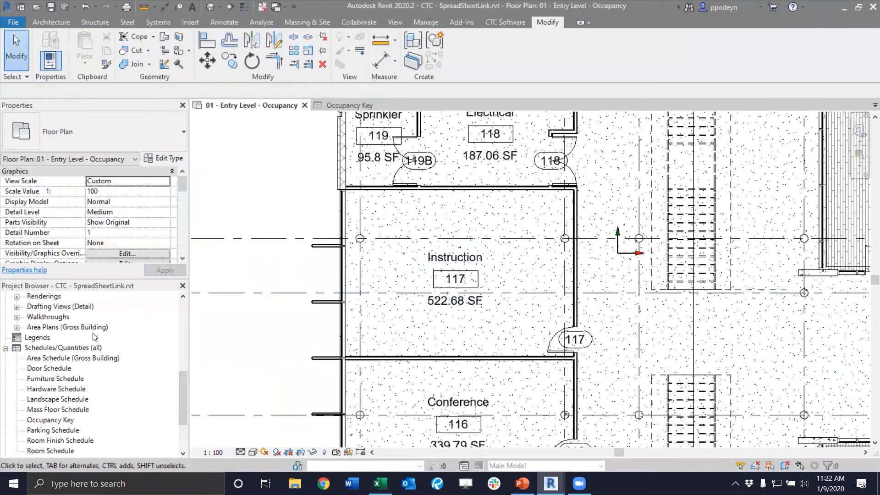
scroll(92, 340, down, 4)
scroll(87, 344, up, 2)
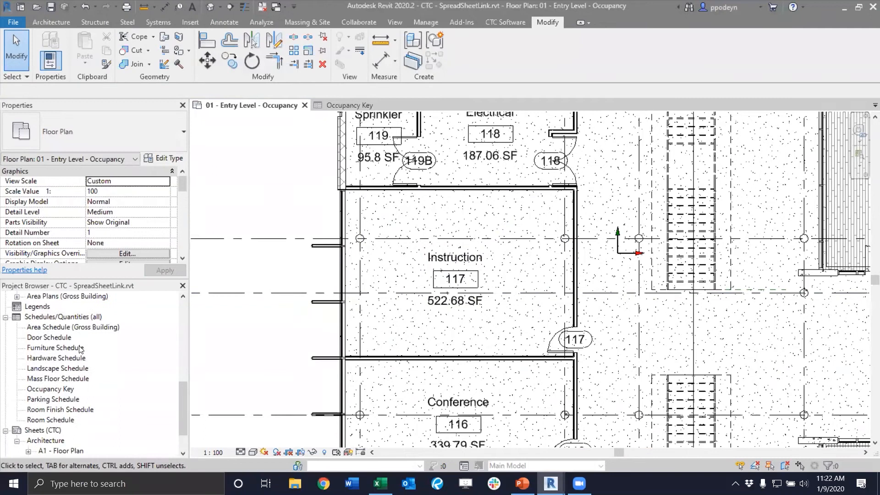
scroll(81, 348, up, 2)
scroll(79, 352, down, 2)
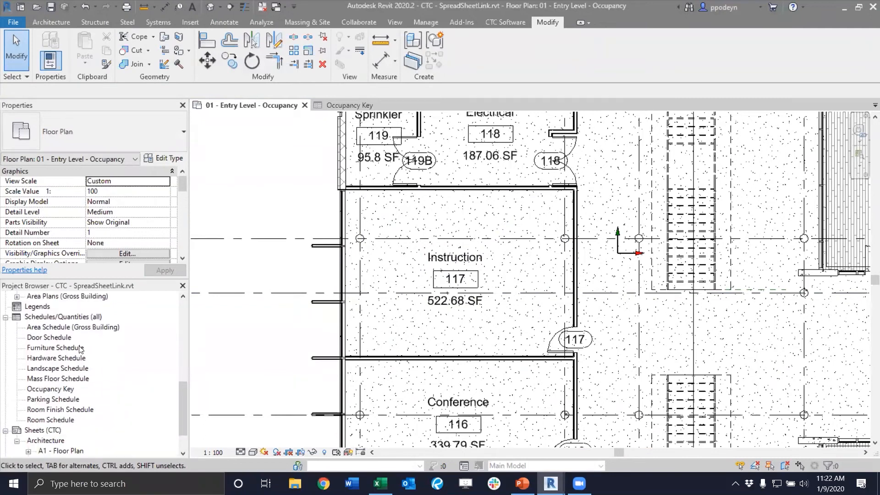
- Open the Room Schedule, launch Spreadsheet Link, and resize its settings window so it fits fully on screen
double_click(54, 419)
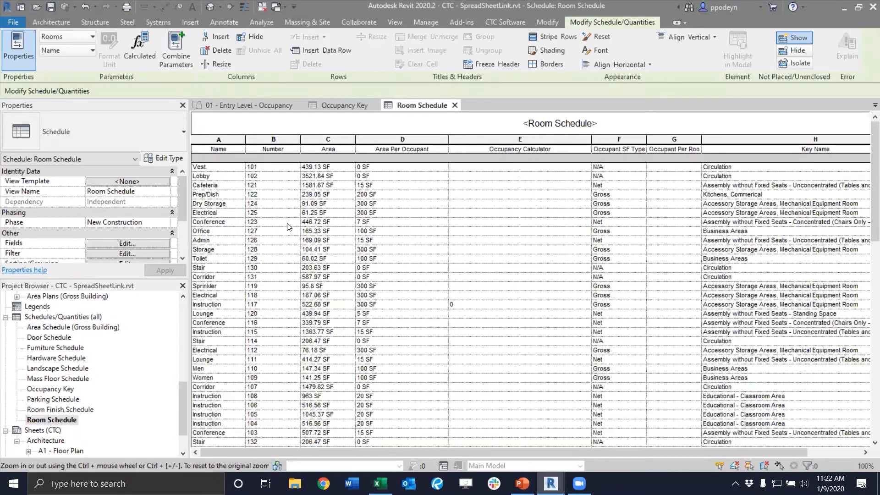
click(497, 24)
click(471, 36)
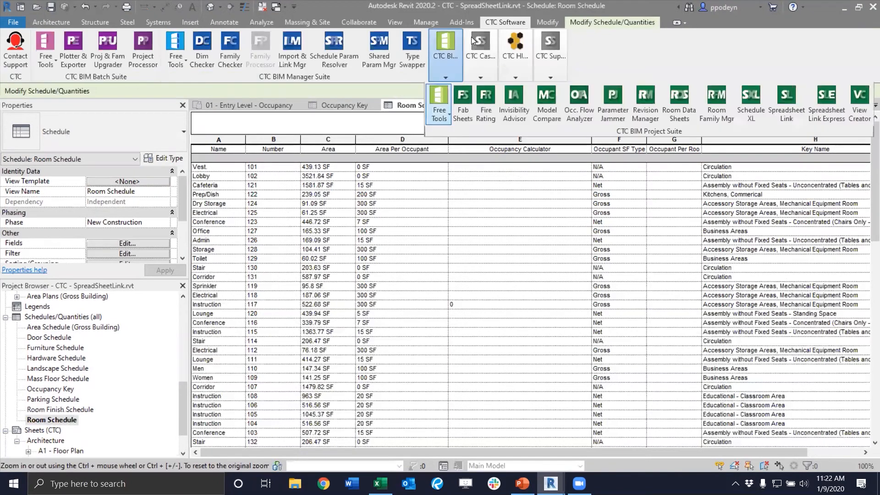
click(788, 98)
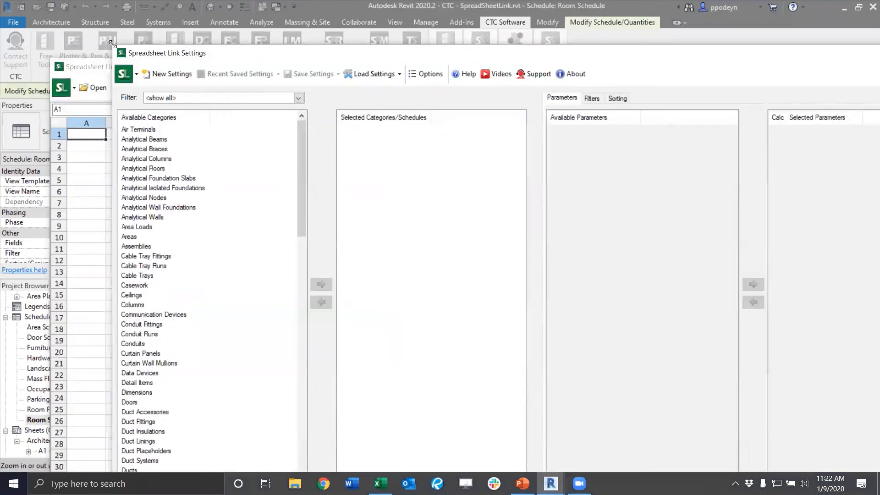
drag(111, 43, 323, 123)
drag(409, 130, 212, 26)
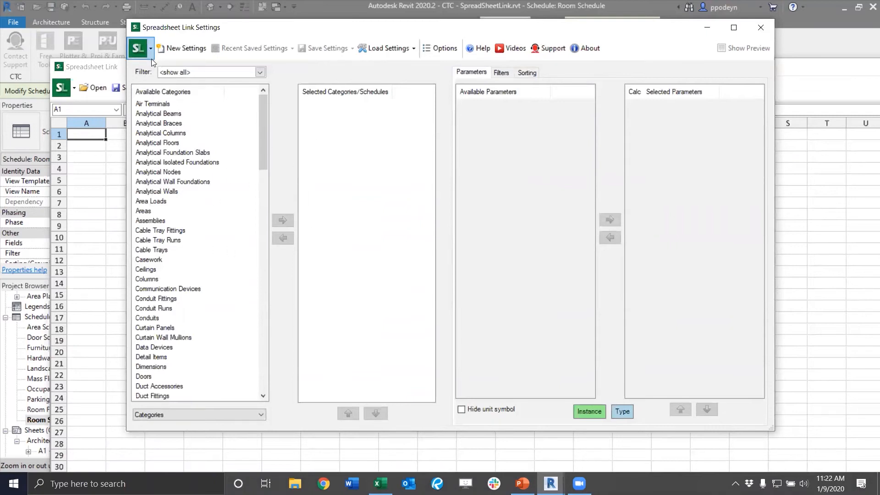
- List the project's schedules in Spreadsheet Link Settings and add Room Schedule to the selected categories/schedules
click(184, 414)
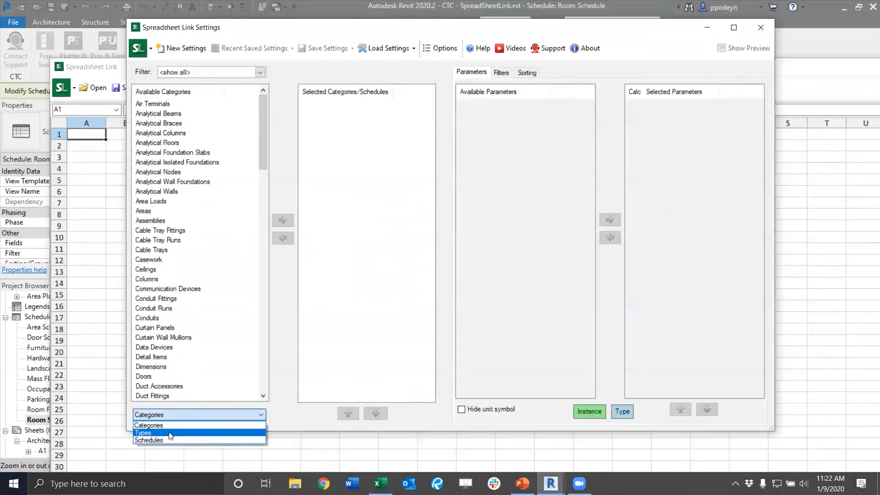
click(183, 433)
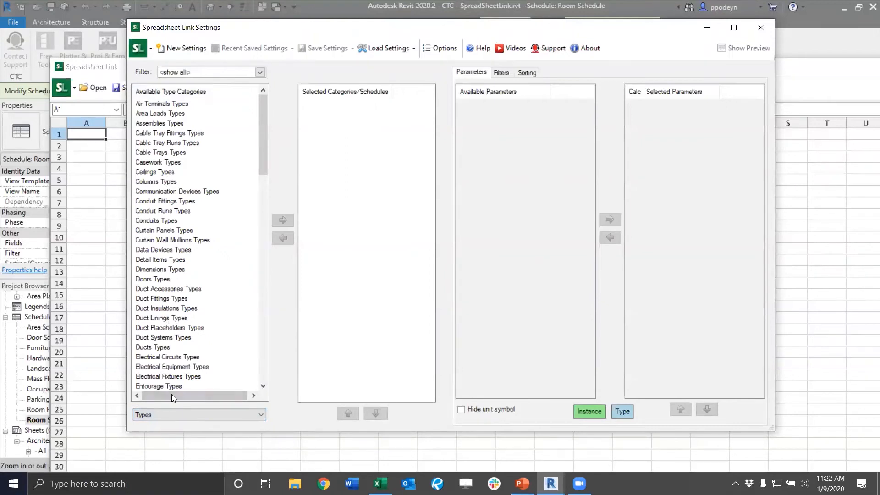
click(165, 414)
click(158, 439)
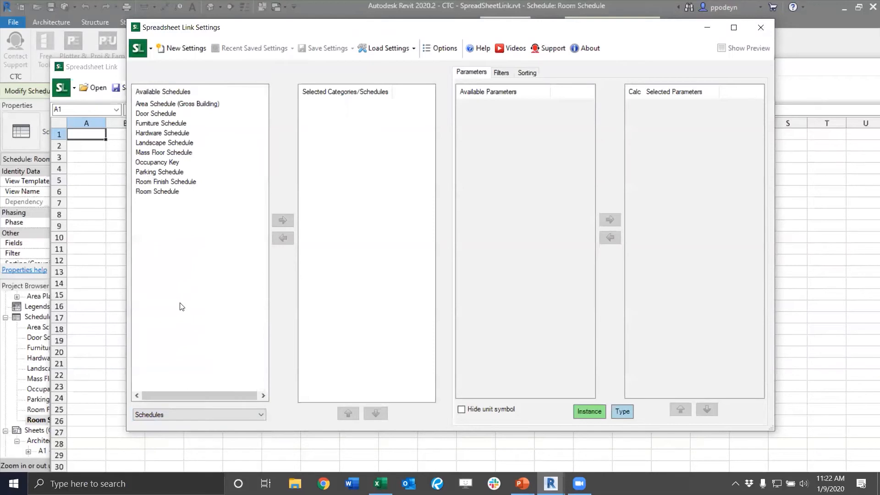
click(159, 192)
click(283, 219)
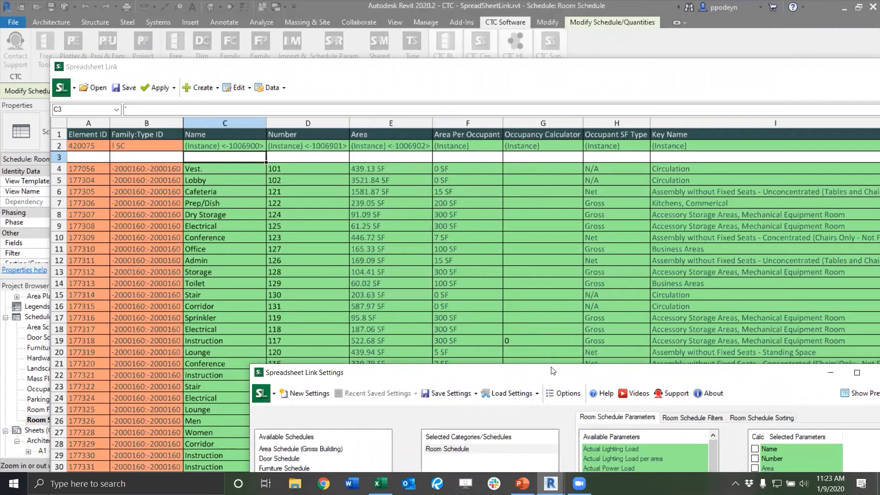
- Hide the unit symbols in the Room Schedule data and fit the Spreadsheet Link worksheet window on screen
drag(552, 369, 389, 50)
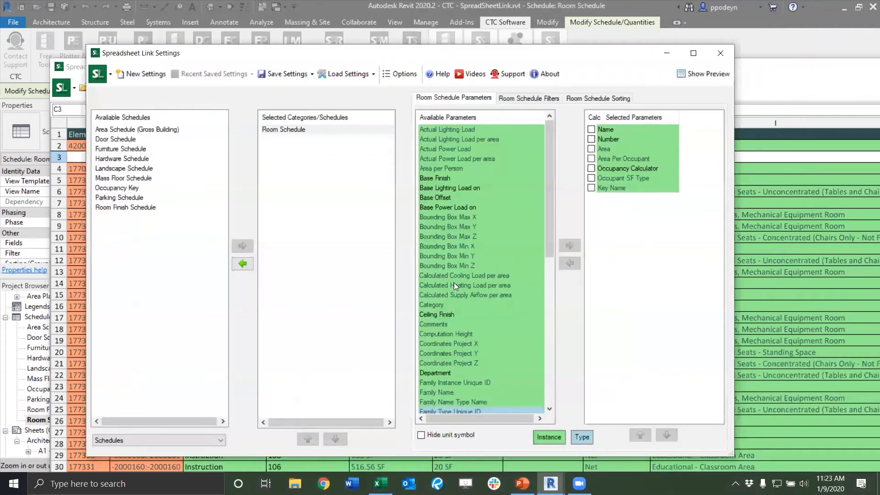
click(420, 435)
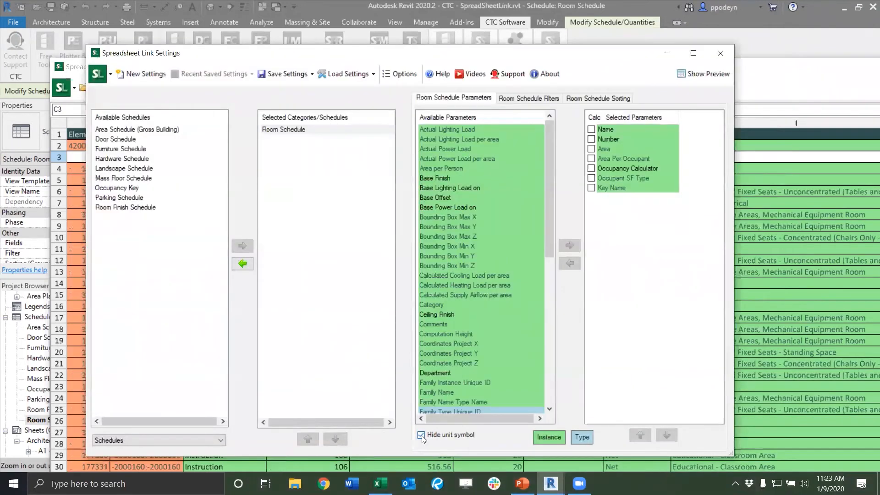
click(667, 54)
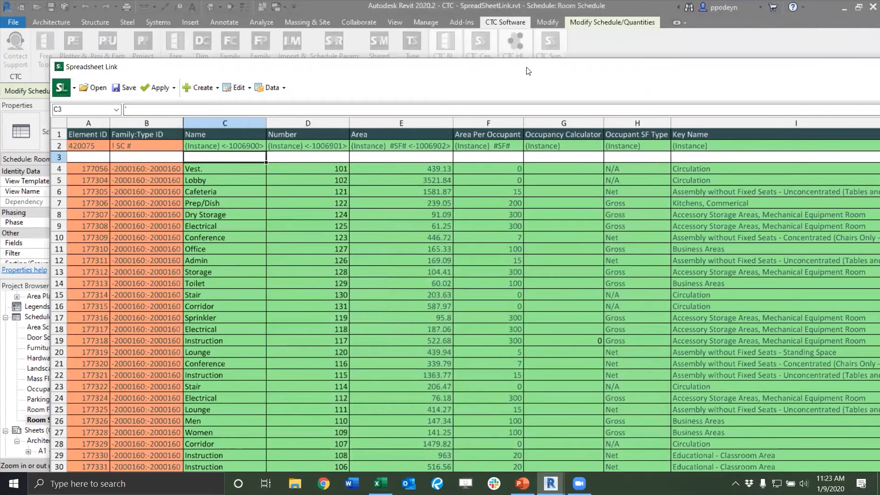
drag(526, 67, 292, 80)
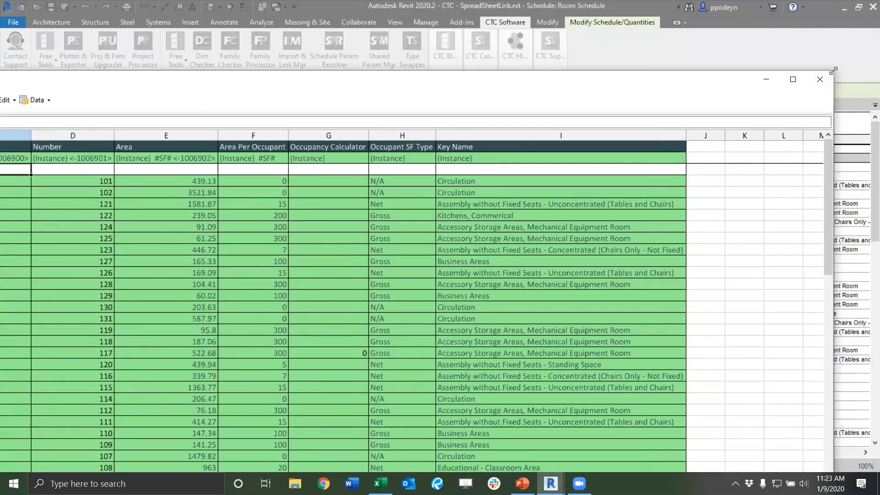
drag(833, 71, 609, 140)
drag(457, 146, 695, 19)
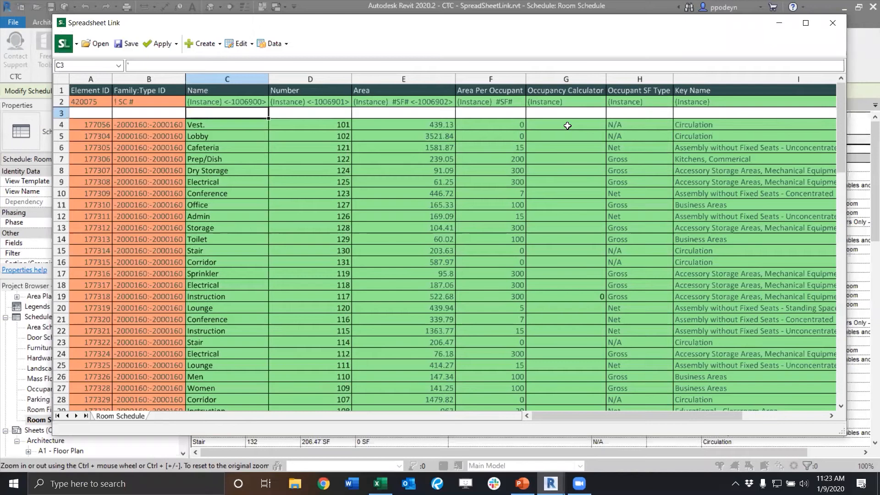
- Enter =F4 in the Occupancy Calculator cell G4 and fill the formula down through row 94
click(567, 126)
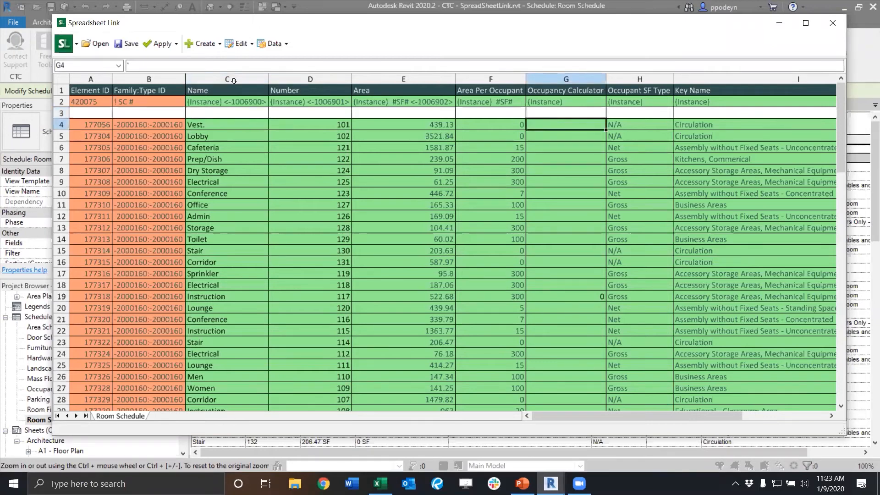
click(188, 64)
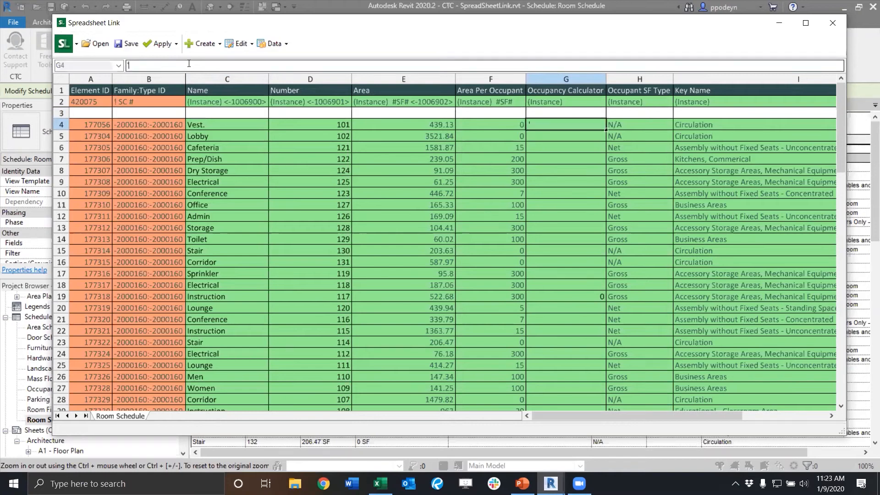
key(BackSpace)
text(=)
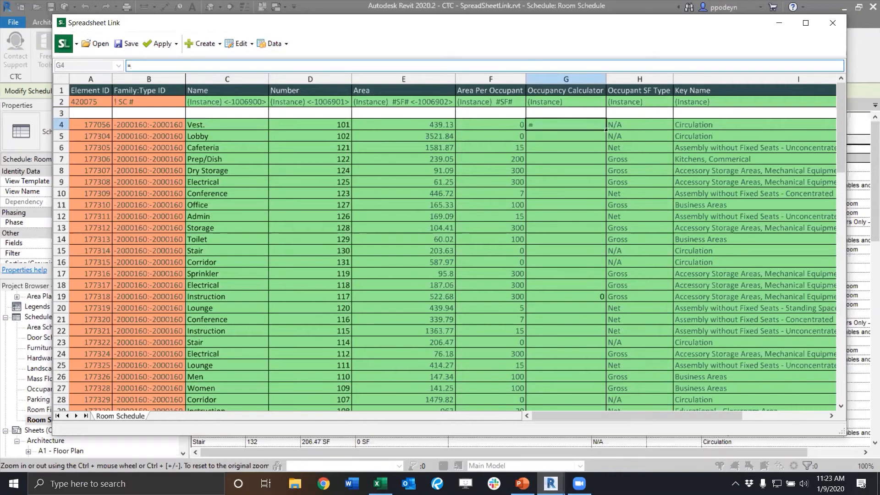
click(514, 125)
key(Tab)
click(576, 128)
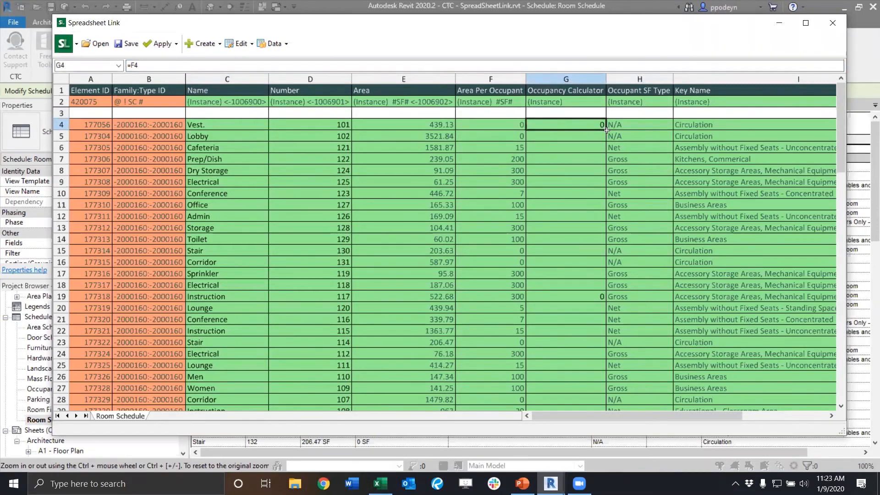
drag(605, 129, 600, 327)
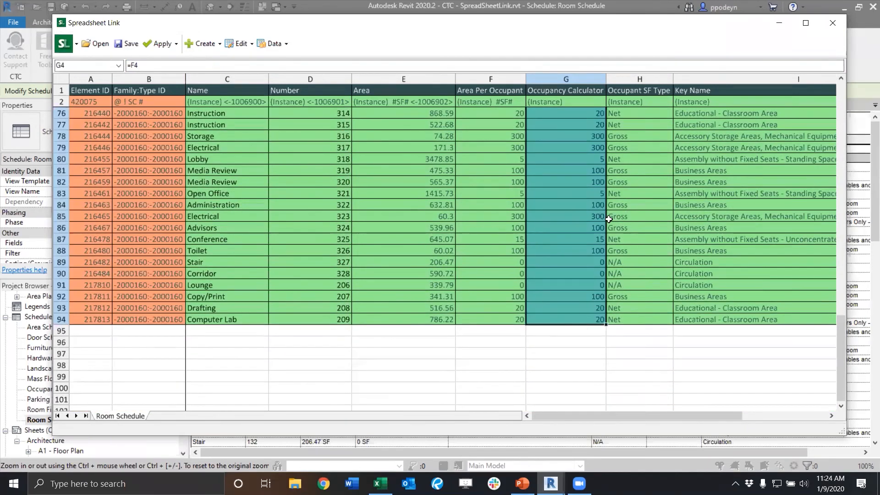
scroll(579, 232, up, 20)
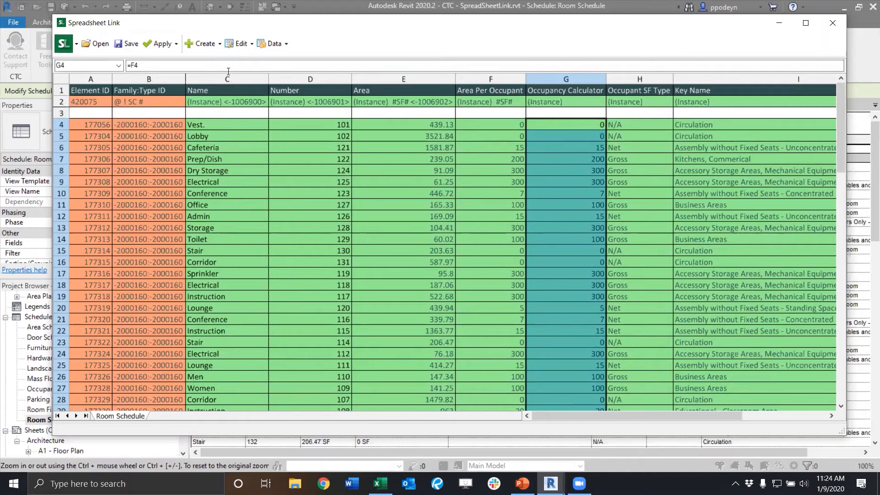
- Apply the active worksheet's values to the Revit project and dismiss the import result
click(165, 46)
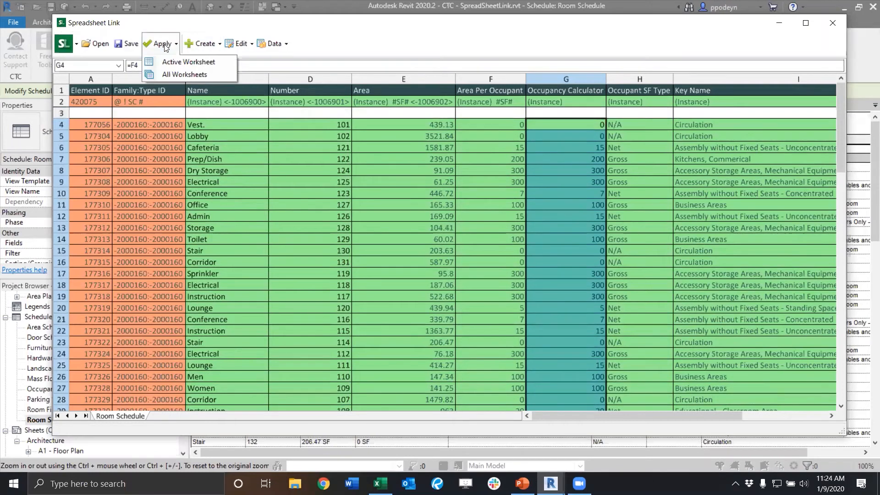
click(190, 64)
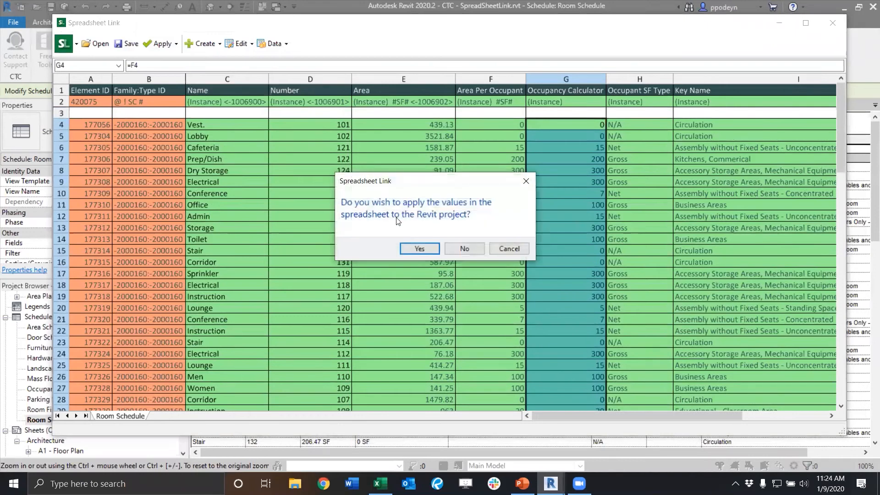
click(419, 248)
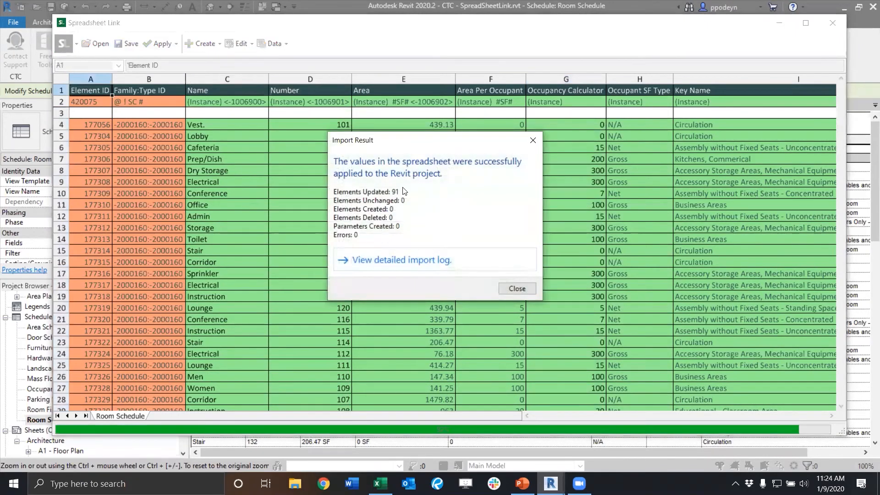
click(532, 139)
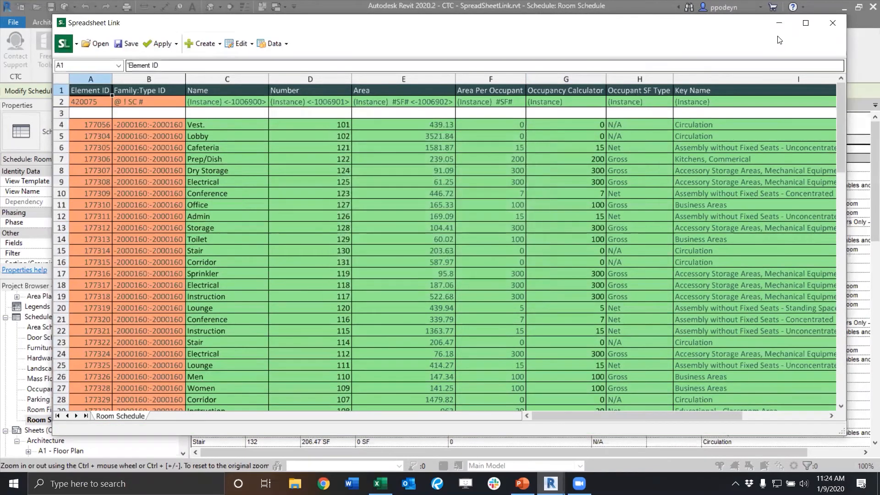
- Close the Spreadsheet Link worksheet and its settings window without saving the settings
click(831, 22)
click(550, 484)
click(652, 431)
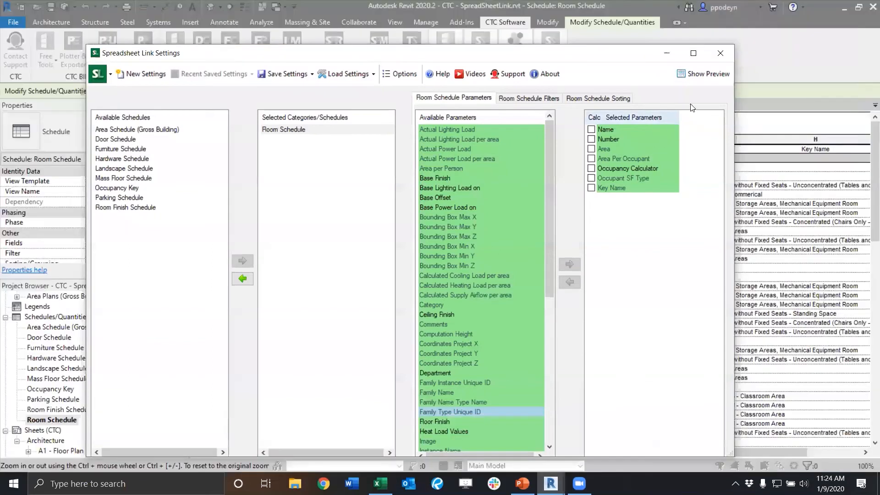
click(716, 57)
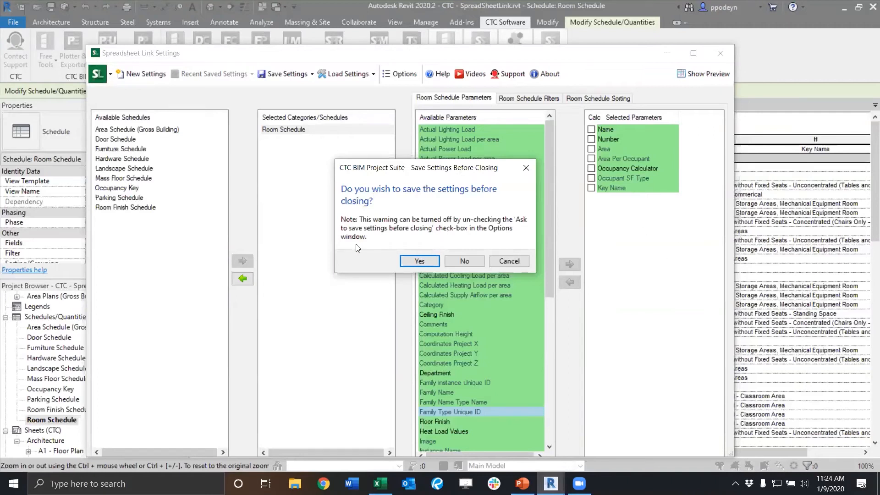
click(467, 261)
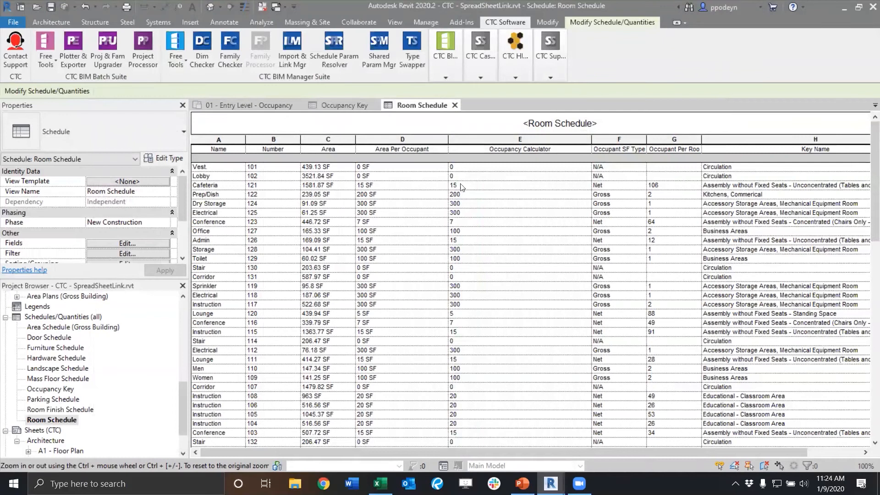
- Review the Occupancy Calculator and per-room occupant columns throughout the Room Schedule
scroll(465, 241, down, 5)
scroll(467, 256, down, 14)
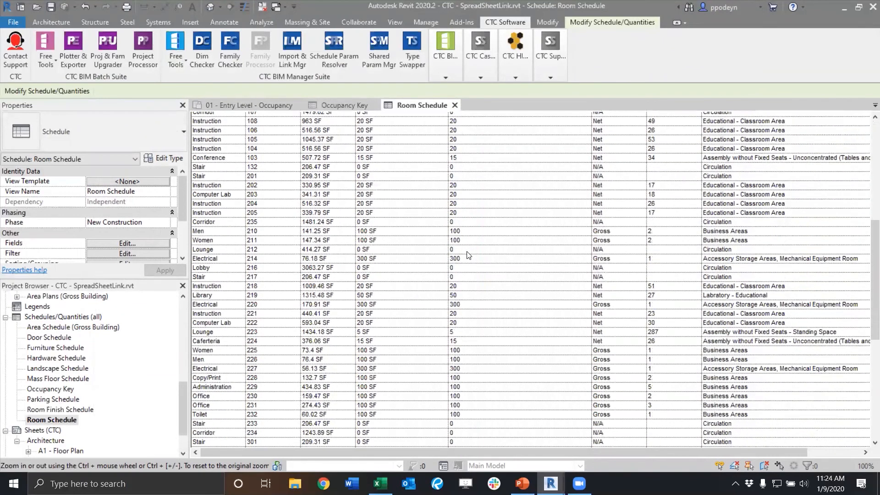
scroll(467, 255, up, 19)
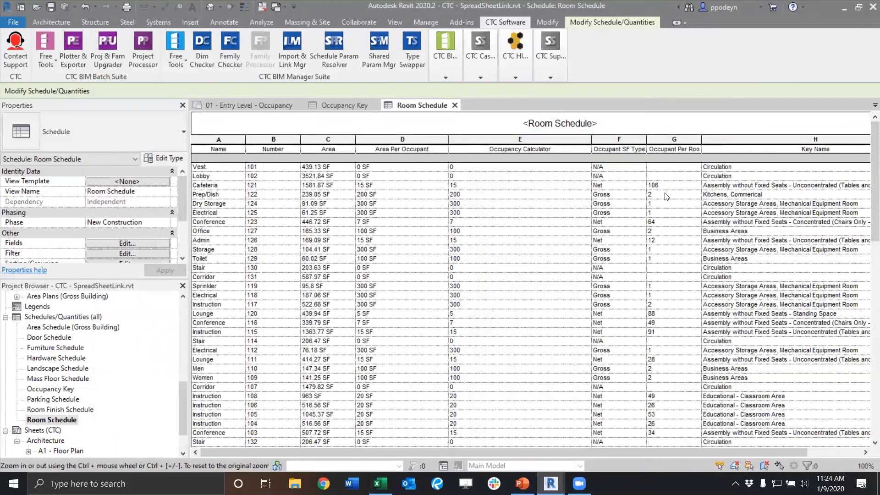
scroll(664, 188, down, 11)
scroll(662, 186, down, 9)
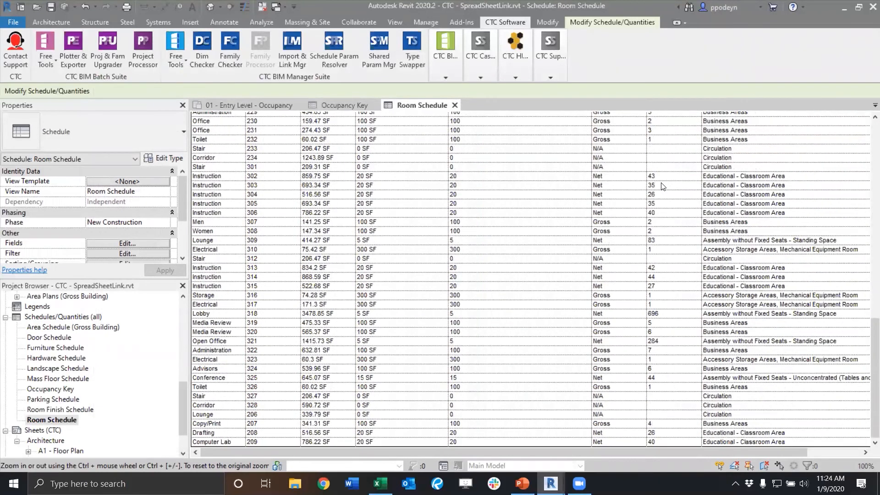
scroll(233, 413, up, 20)
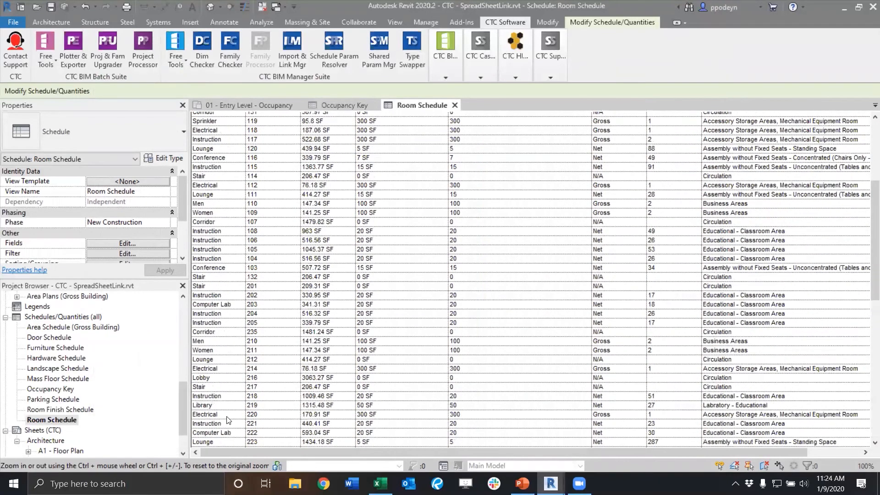
- Open the 01 - Entry Level - Occupancy floor plan and examine the calculated occupancy in the room tags across the level
scroll(57, 391, up, 3)
scroll(55, 388, up, 8)
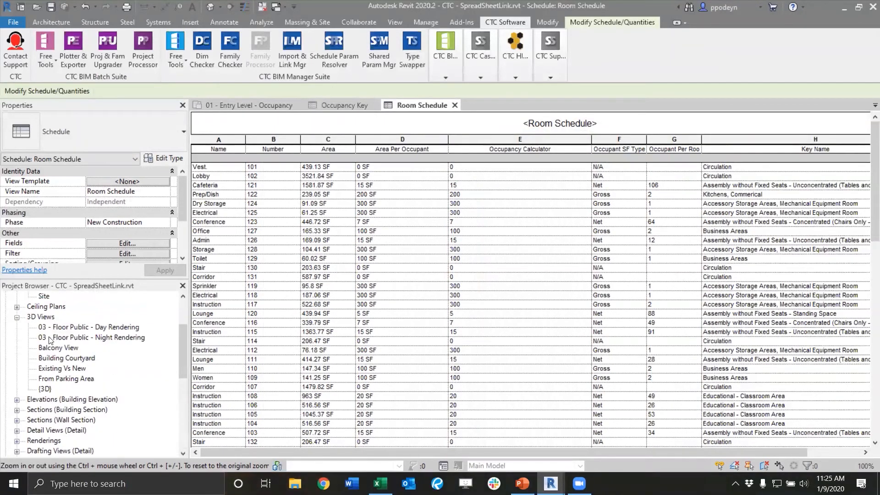
double_click(79, 327)
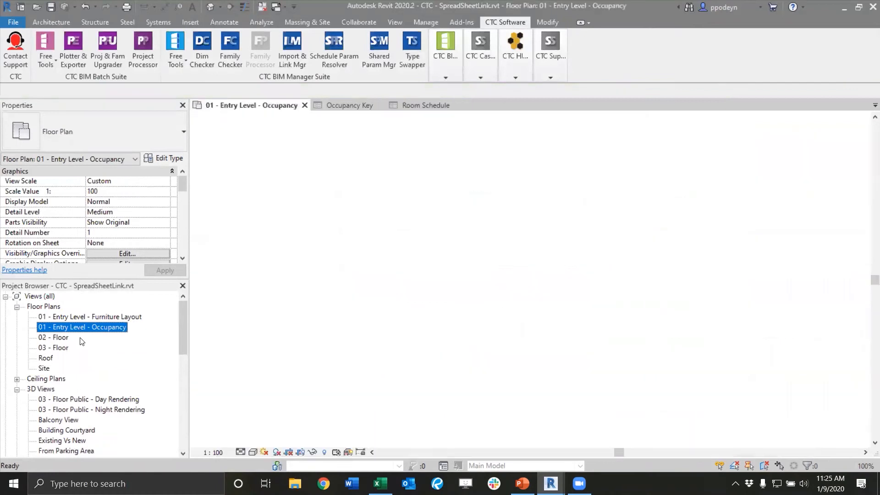
click(515, 286)
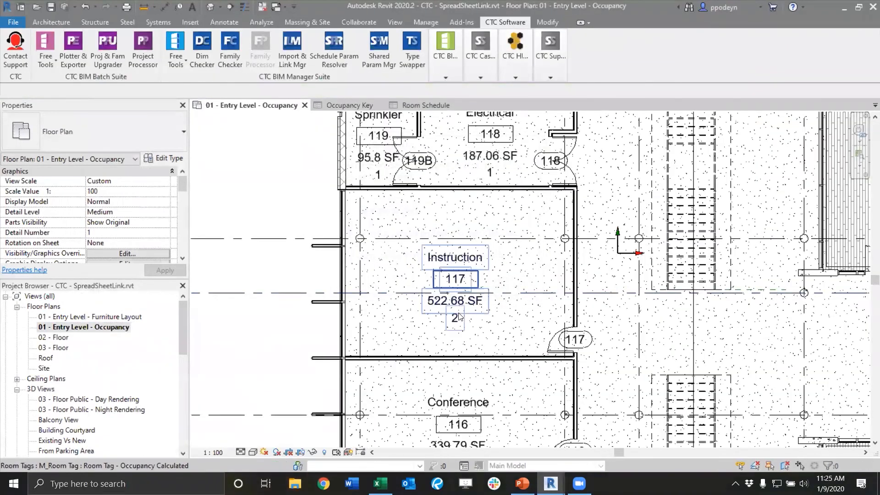
middle_drag(462, 387, 447, 258)
middle_drag(412, 412, 292, 172)
scroll(642, 313, down, 2)
middle_drag(651, 335, 478, 342)
middle_drag(716, 329, 578, 344)
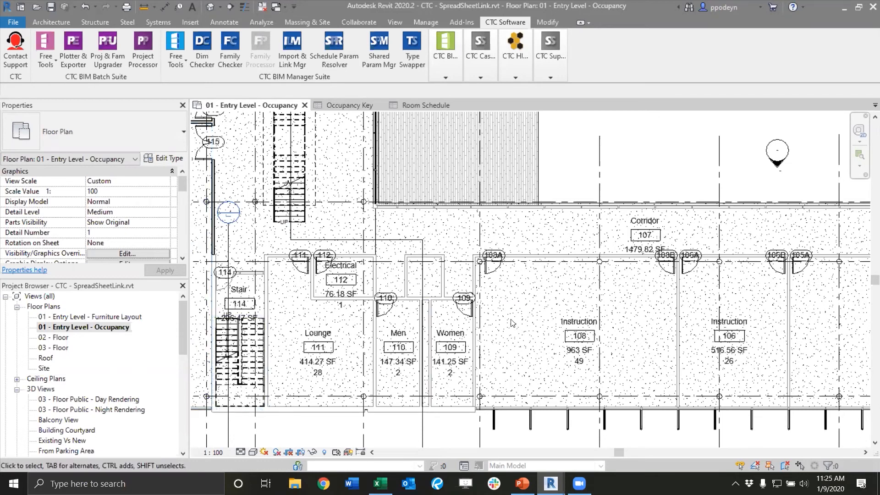
- Switch to Excel to view the consultant sheet list in ConsultantSheetIndex.xlsx
click(380, 483)
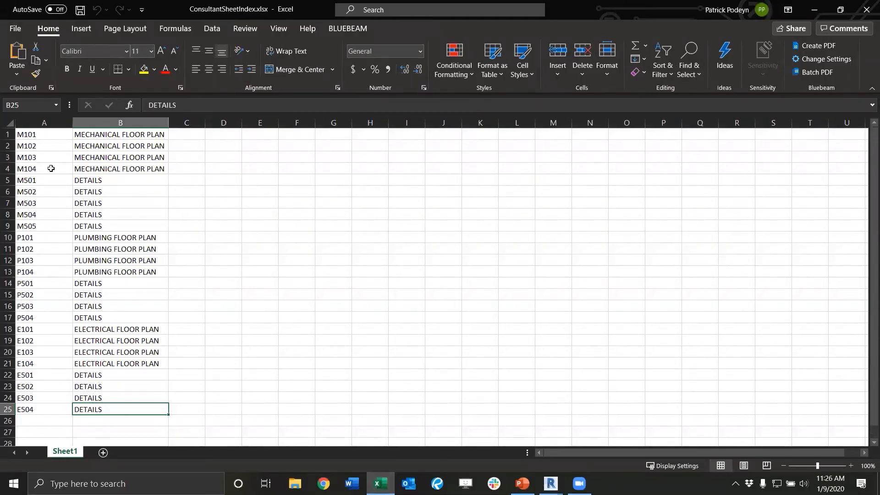
- Switch back to Revit and launch the CTC Spreadsheet Link tool
click(815, 9)
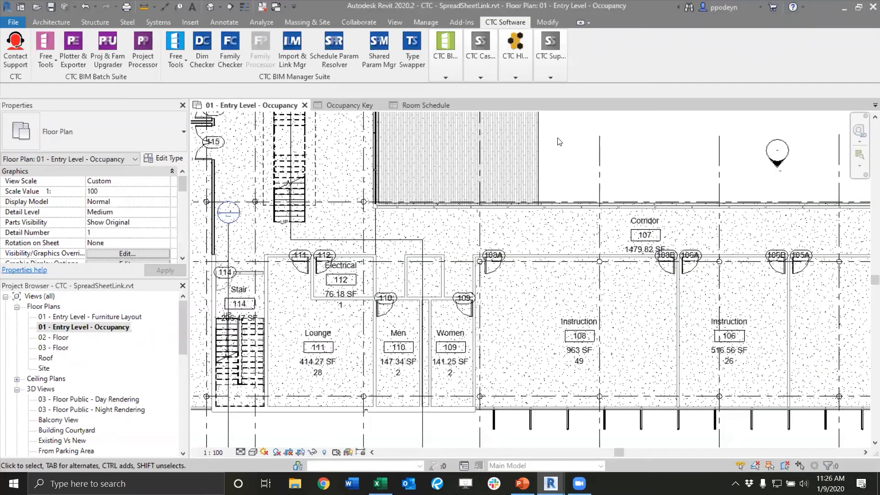
click(449, 63)
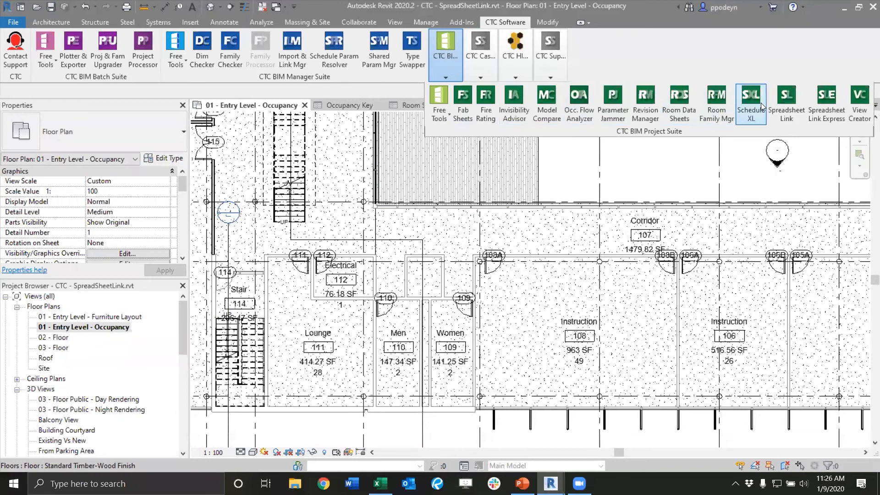
click(792, 102)
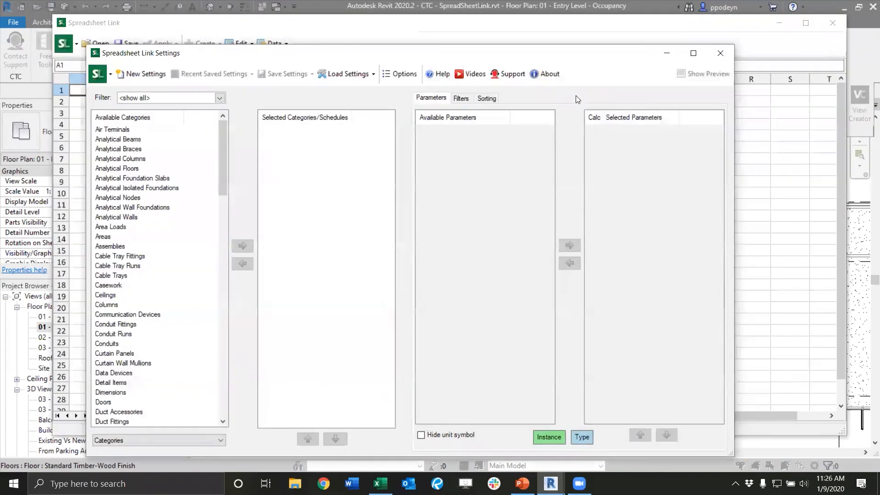
drag(421, 52, 459, 39)
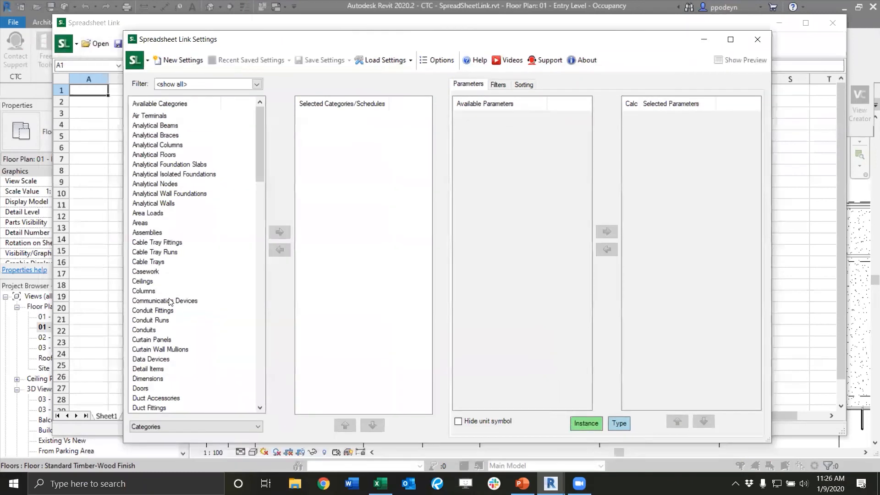
- Add the Sheets category to the selected categories in the Spreadsheet Link settings
click(168, 222)
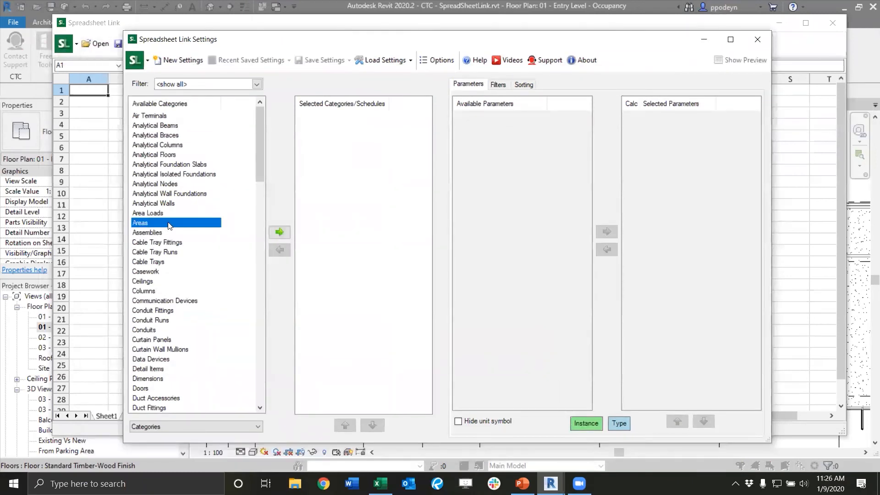
key(s)
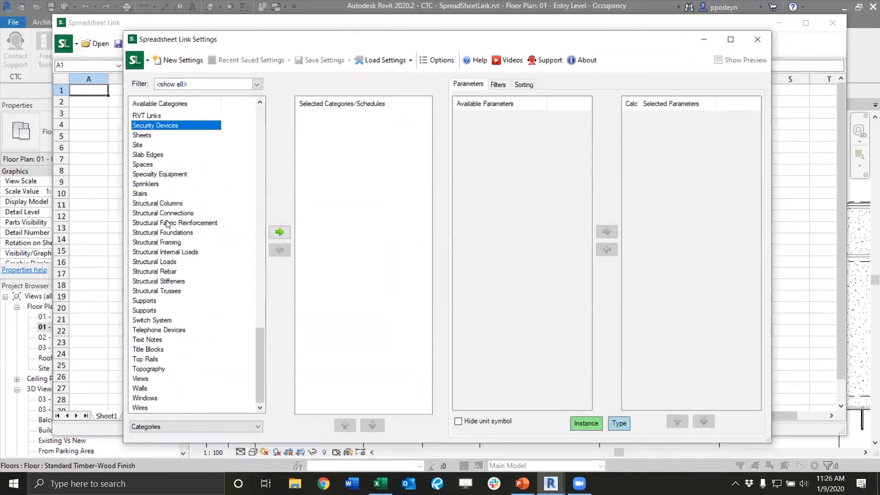
click(144, 138)
click(279, 231)
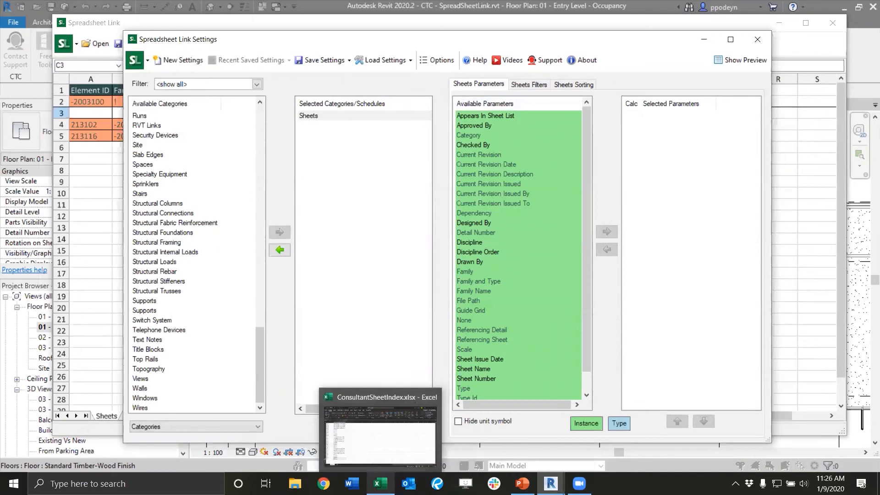
- Add Sheet Number and Sheet Name, in that order, as the selected parameters for the Sheets category
click(380, 484)
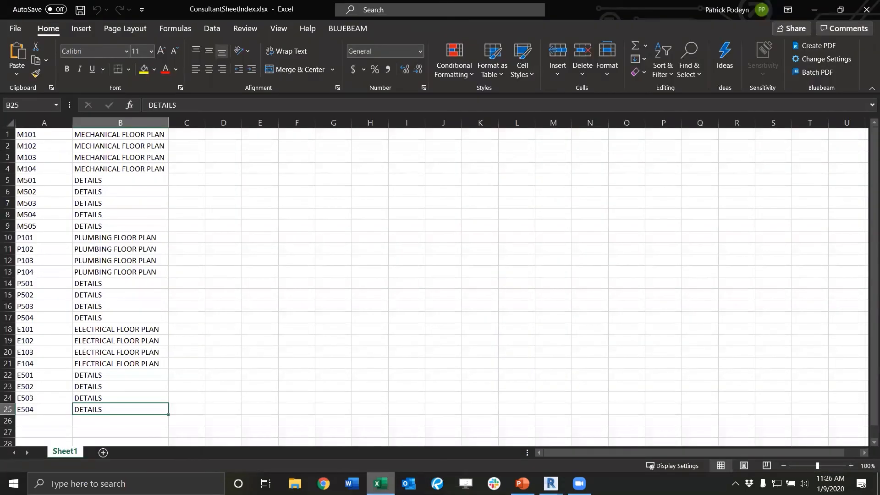
key(alt+Tab)
click(480, 376)
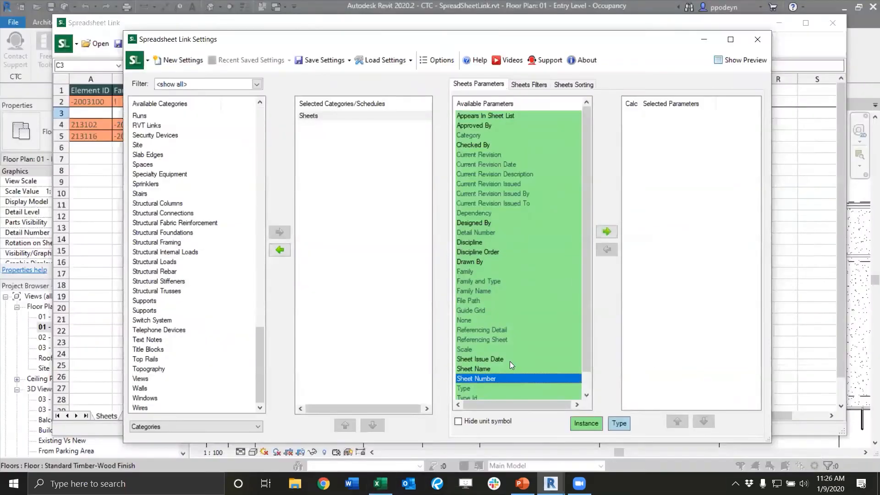
click(605, 233)
click(487, 367)
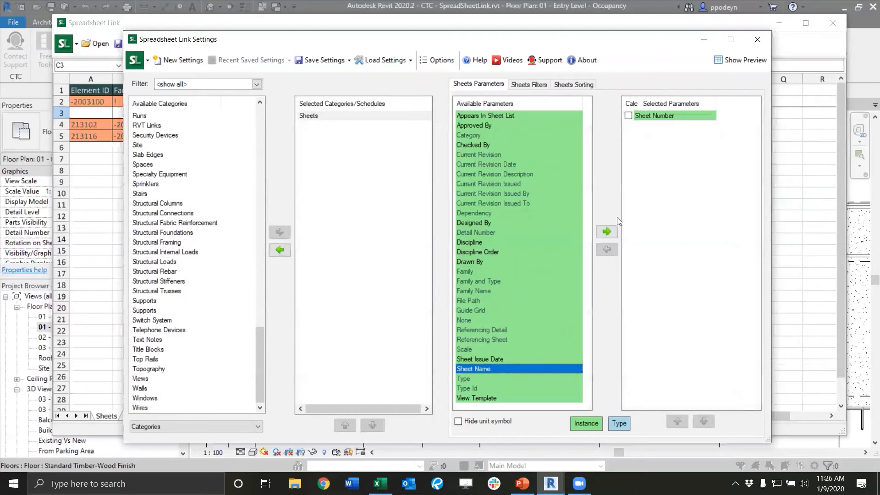
click(607, 231)
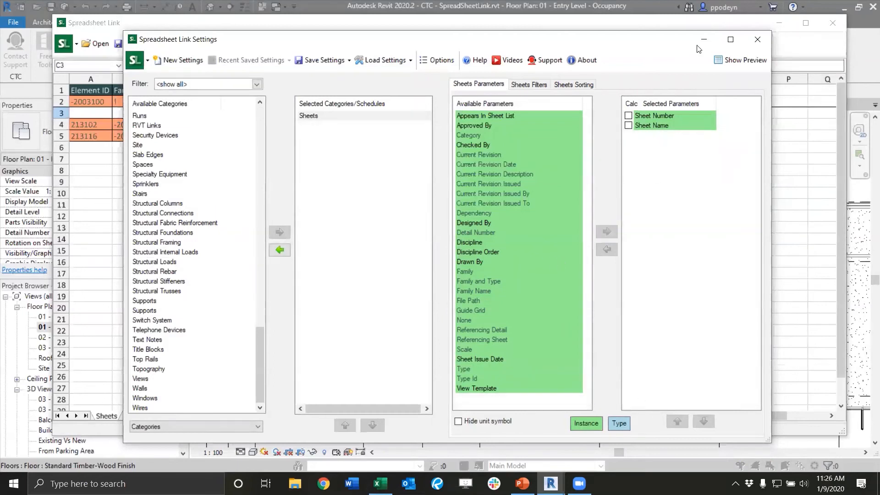
drag(667, 41, 684, 41)
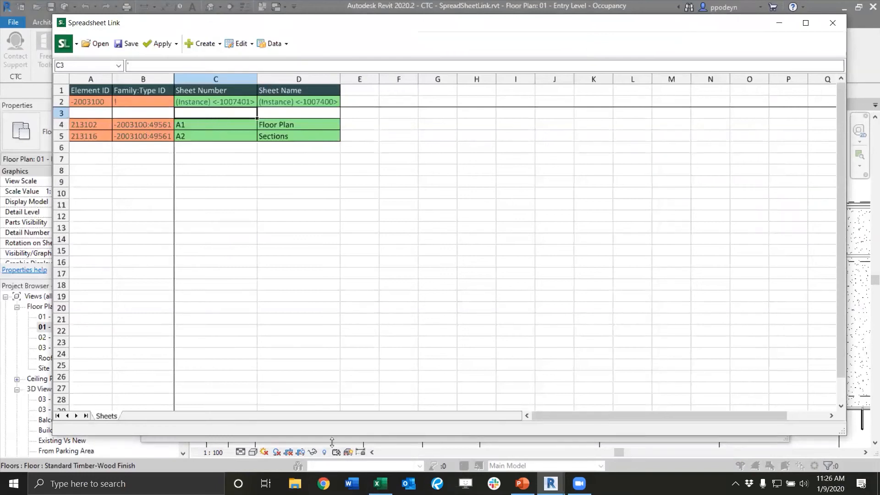
- Switch to Excel and copy the consultant sheet numbers and names in A1:B25 of ConsultantSheetIndex.xlsx
click(380, 484)
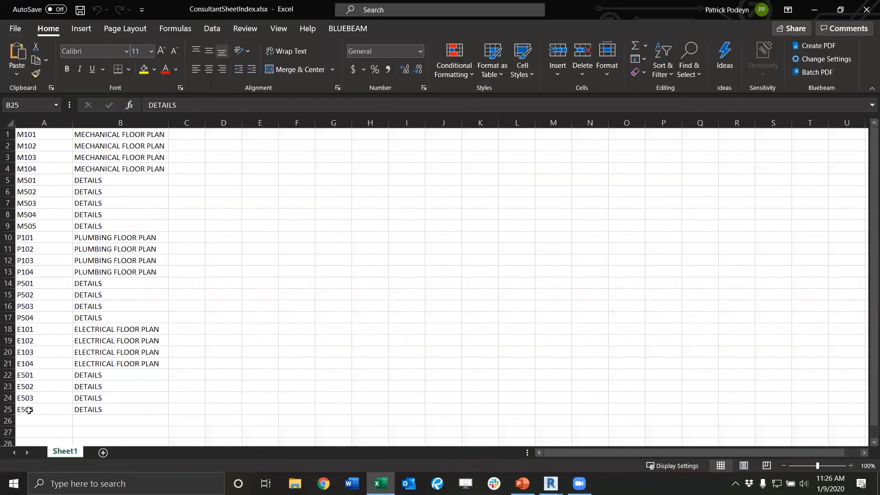
drag(109, 410, 41, 139)
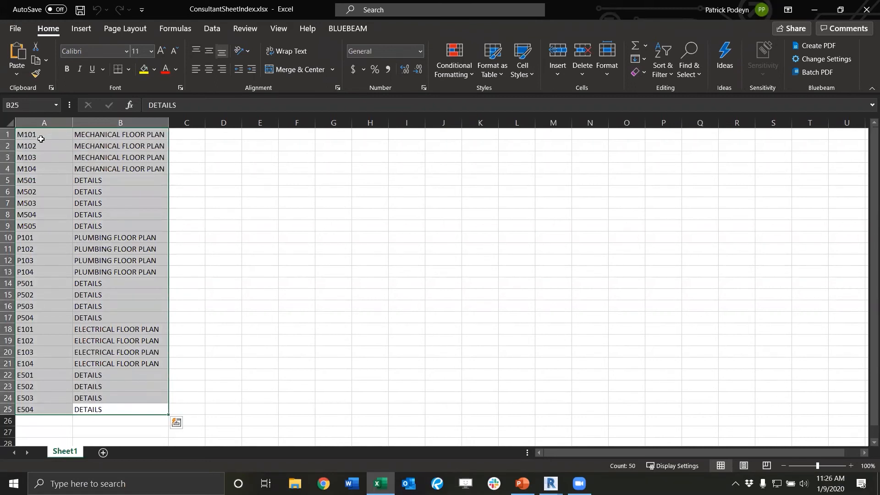
key(ctrl+c)
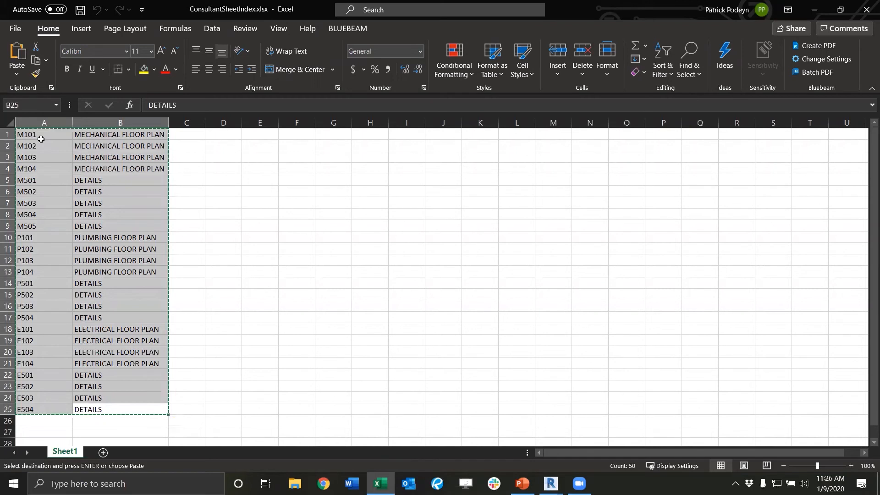
- Return to the Spreadsheet Link worksheet and create 25 new sheet rows using the A1 metric titleblock
mouse_move(551, 483)
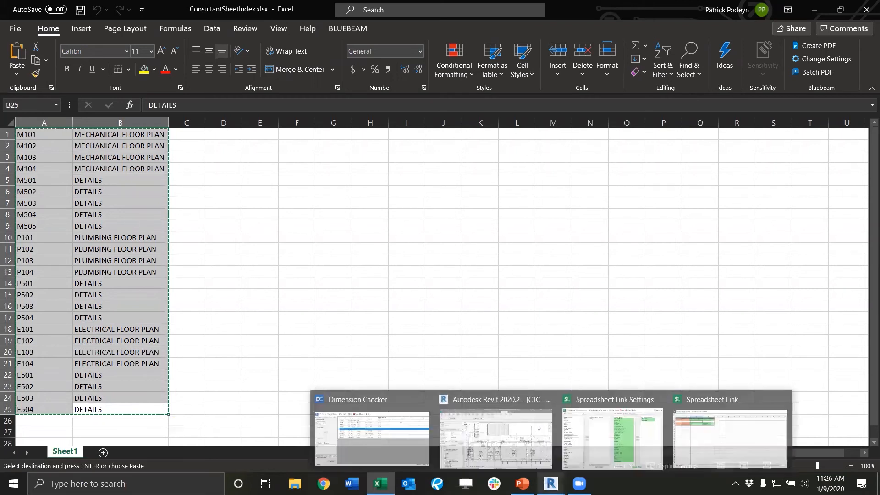
click(699, 432)
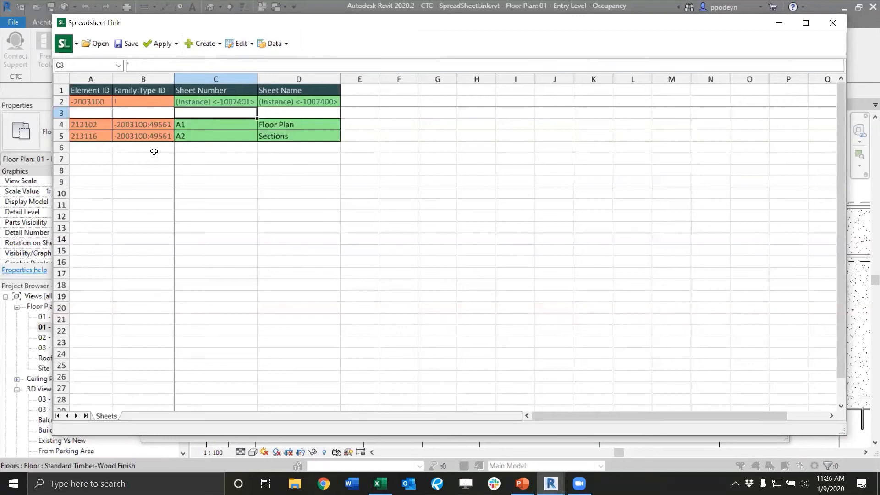
click(218, 44)
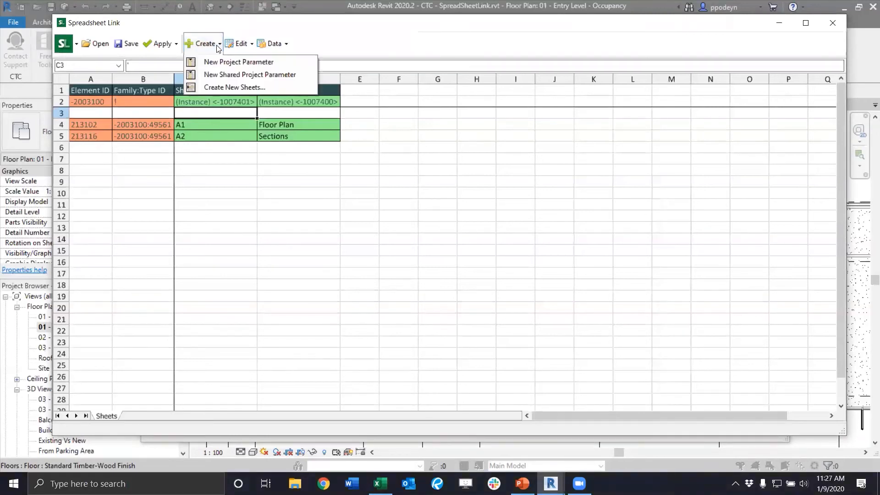
click(232, 88)
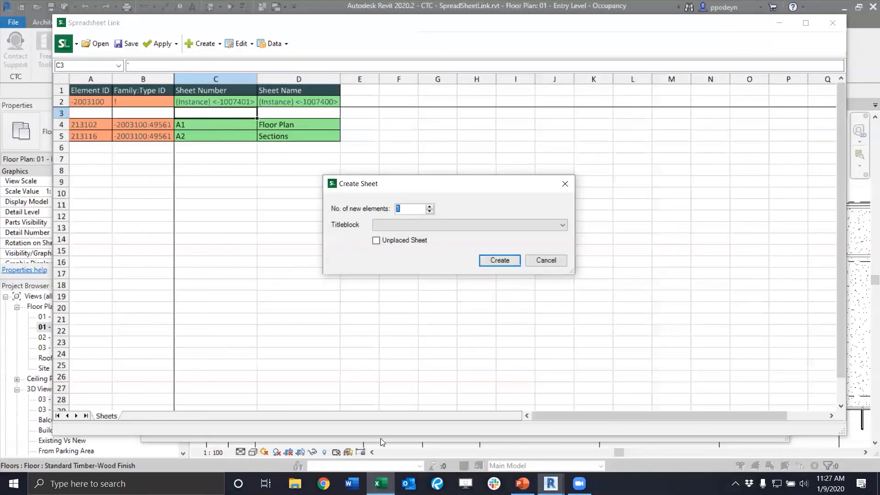
click(408, 207)
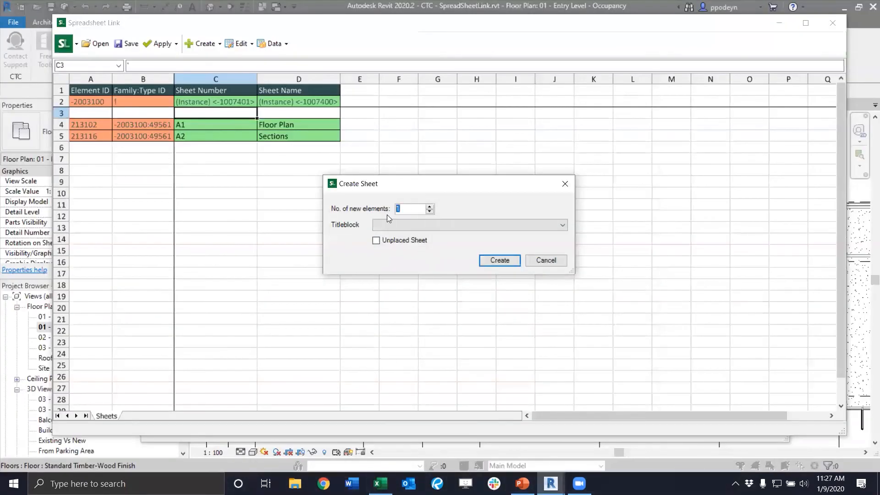
text(25)
click(440, 224)
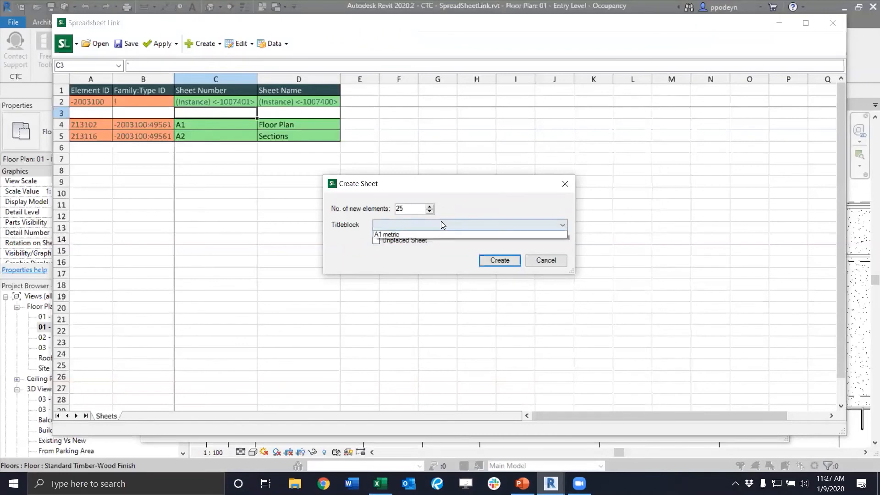
click(396, 234)
click(499, 260)
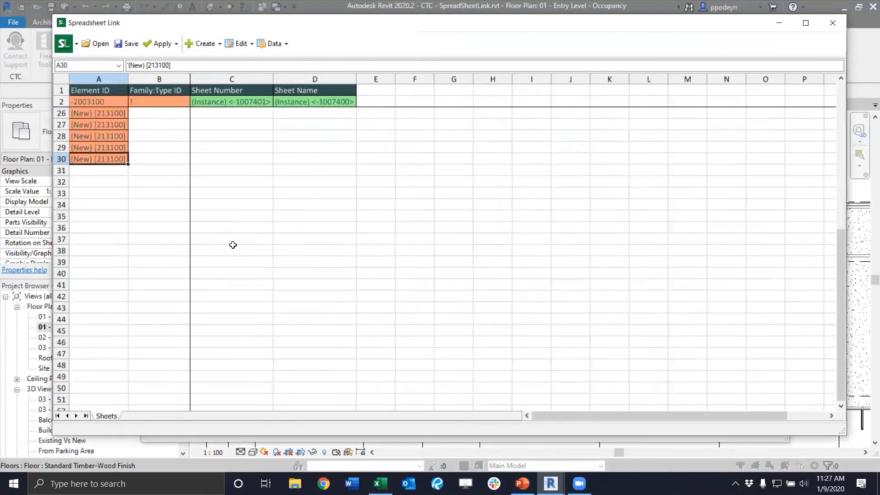
- Paste the copied consultant list into the new rows' Sheet Number and Sheet Name columns, starting at cell C6
click(222, 124)
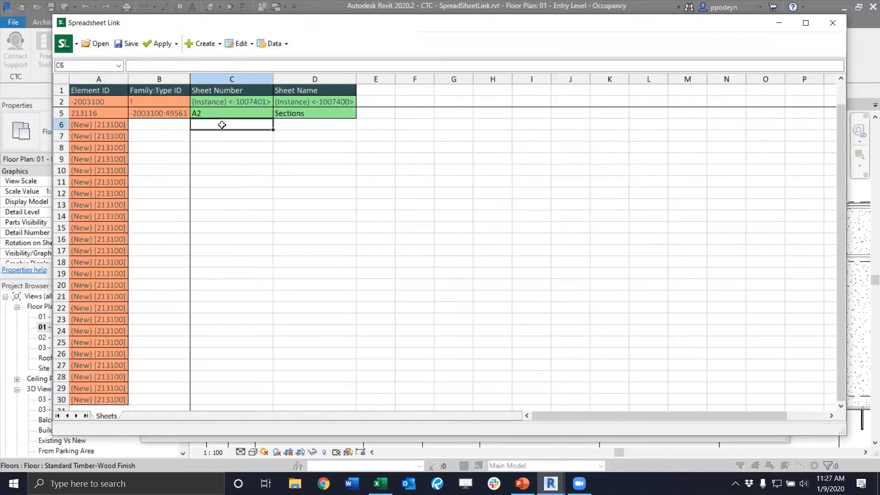
key(ctrl+v)
scroll(288, 235, down, 6)
scroll(249, 217, up, 5)
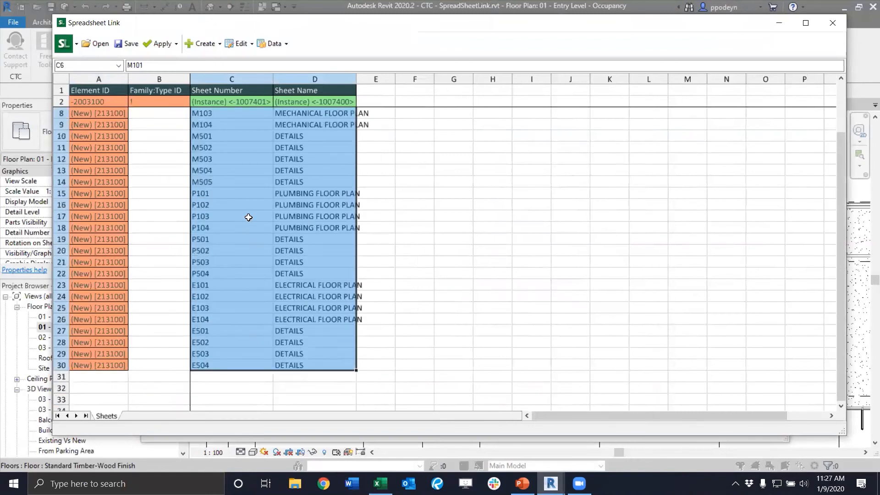
scroll(248, 216, up, 5)
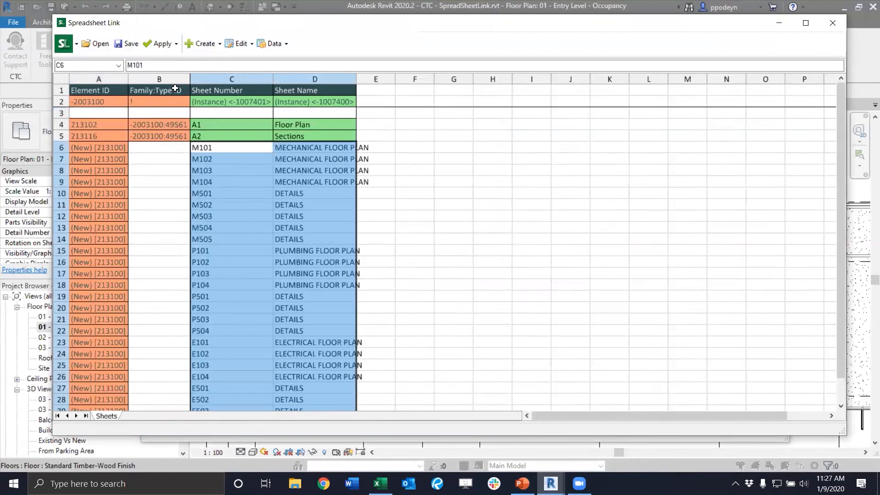
- Apply the active worksheet's values to the Revit project and dismiss the import result
click(163, 46)
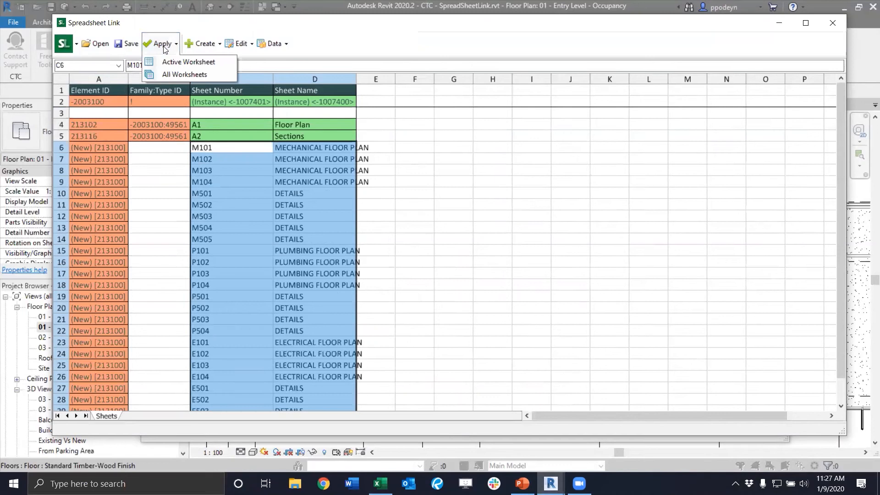
click(192, 64)
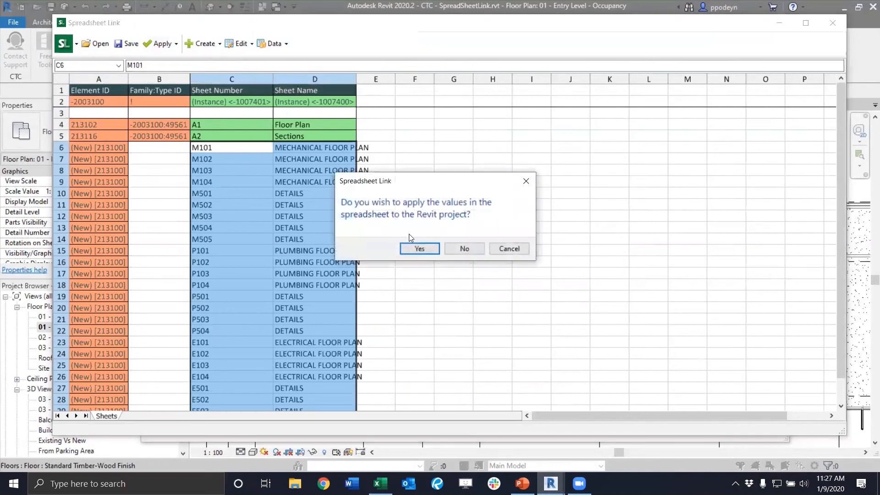
click(426, 249)
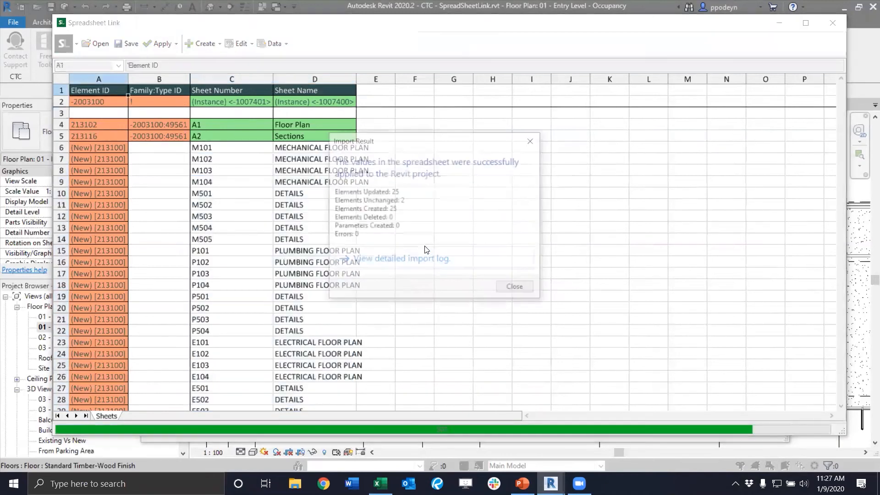
click(522, 289)
- Close the Sheets worksheet and the Spreadsheet Link settings, discarding the settings
click(814, 30)
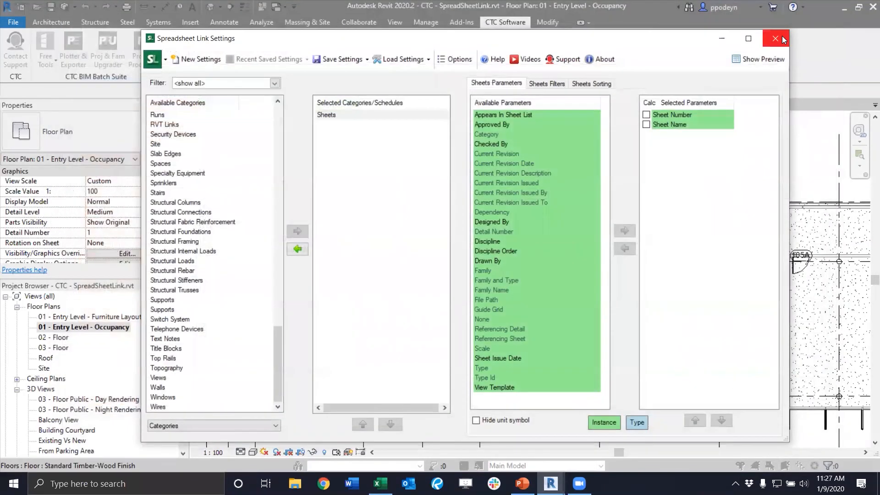
click(774, 39)
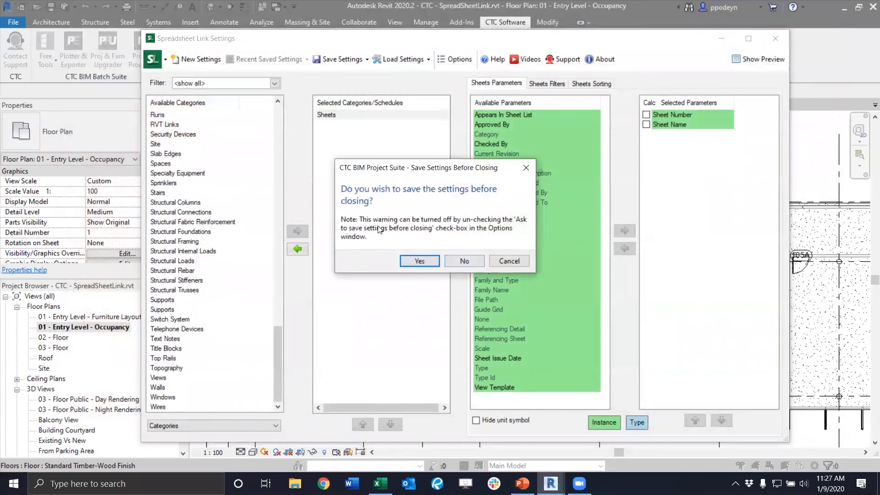
click(463, 263)
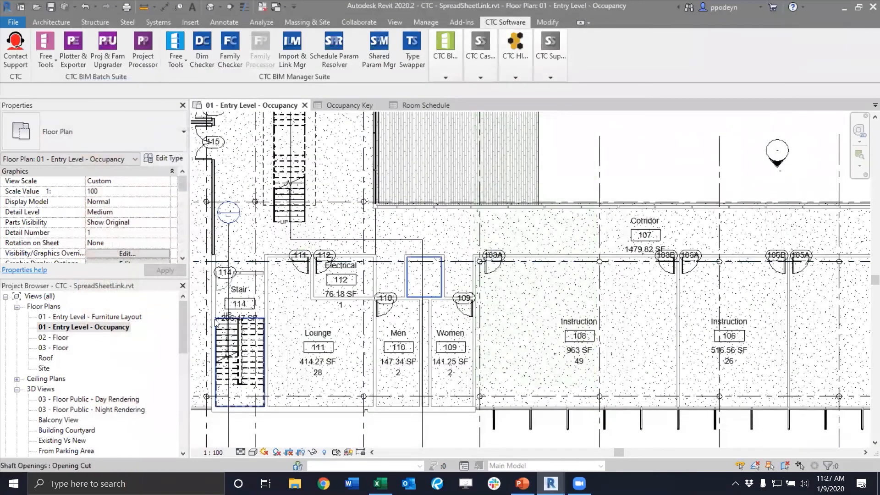
- Expand the ??? group under Sheets (CTC) in the Project Browser and review the new electrical, mechanical and plumbing sheets
drag(183, 329, 182, 423)
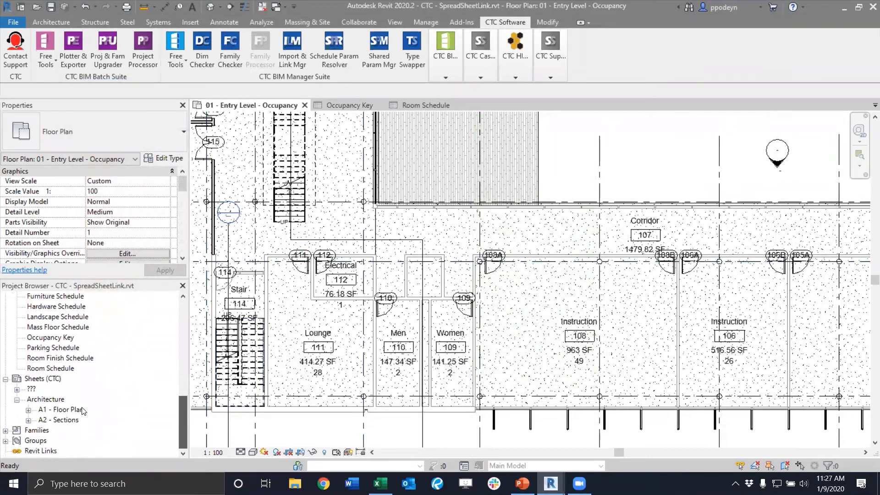
click(16, 390)
click(64, 306)
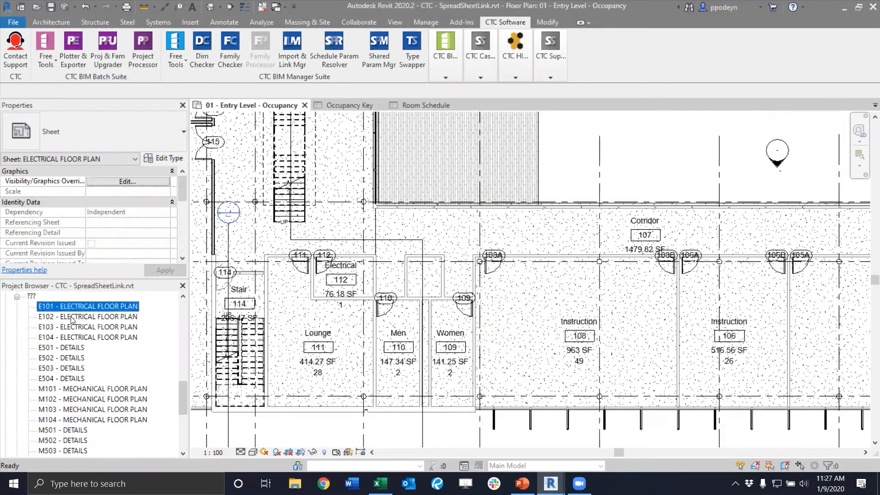
scroll(72, 321, down, 2)
scroll(71, 321, down, 4)
scroll(66, 388, up, 5)
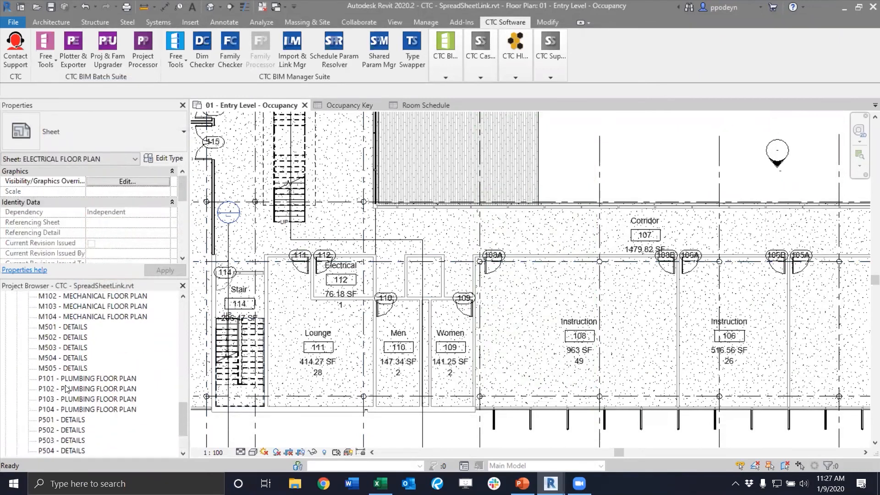
scroll(66, 389, up, 3)
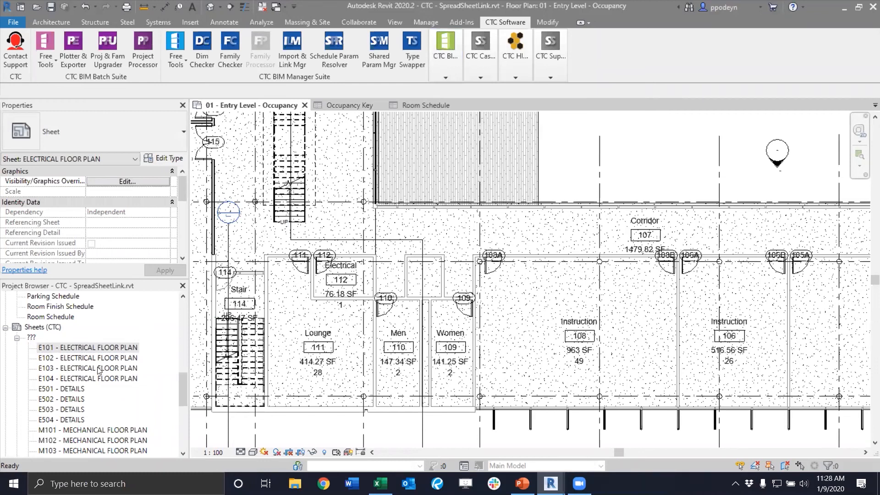
- Open the Existing Vs New 3D view and frame the building's front facade
scroll(93, 377, up, 5)
scroll(93, 377, up, 4)
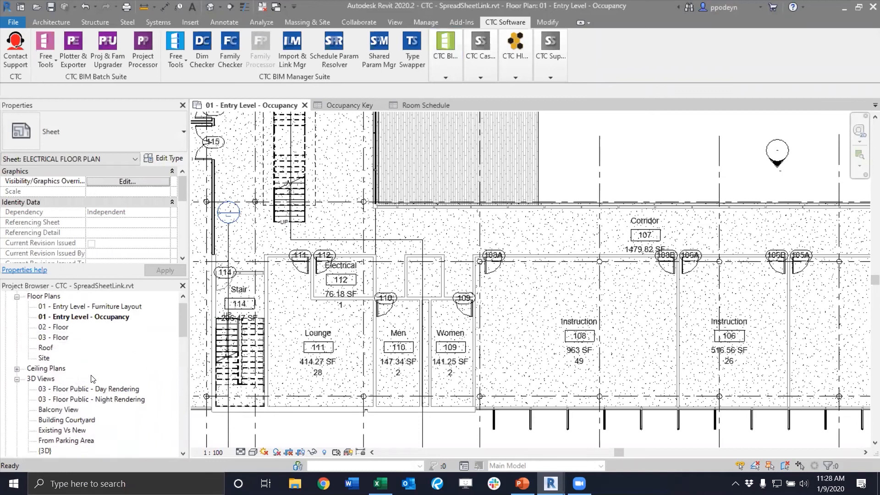
scroll(93, 379, down, 3)
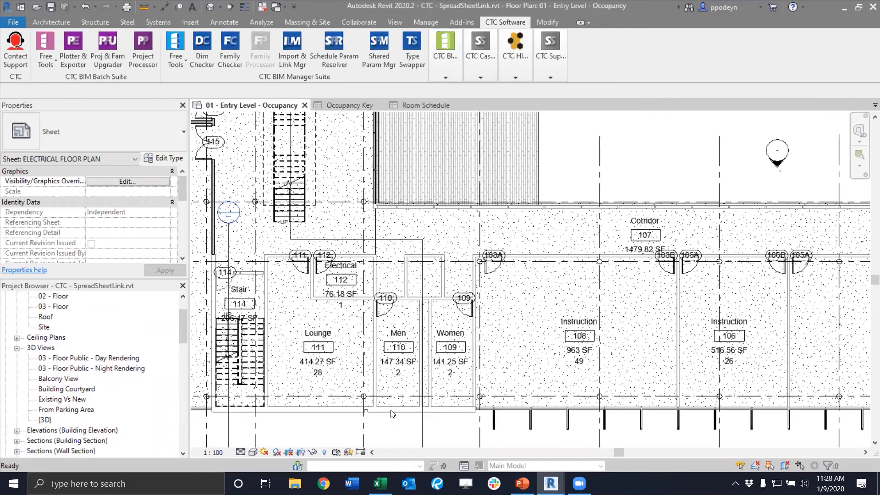
click(66, 399)
scroll(543, 260, up, 5)
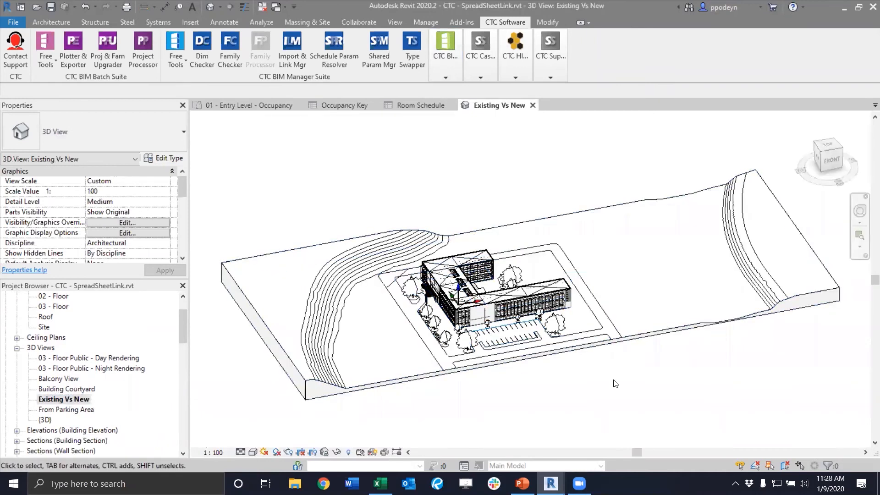
scroll(339, 206, up, 5)
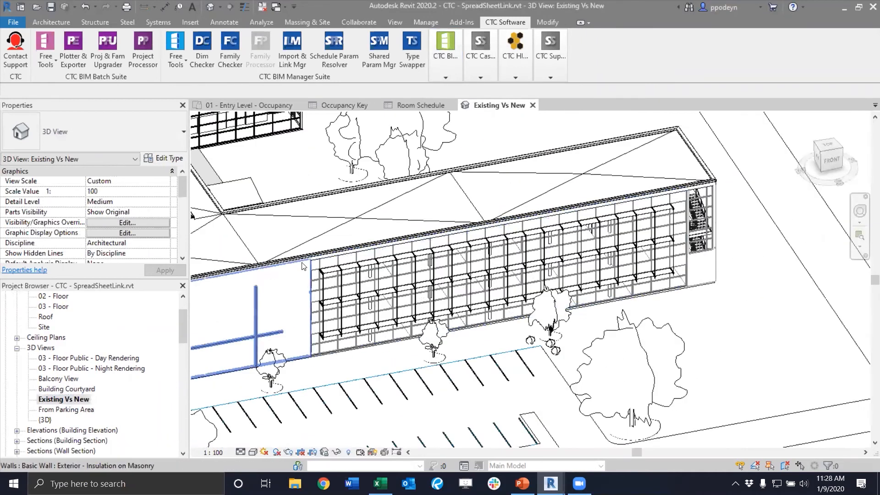
- Select the front Exterior - Insulation on Masonry wall and check its comments and phasing properties
click(271, 301)
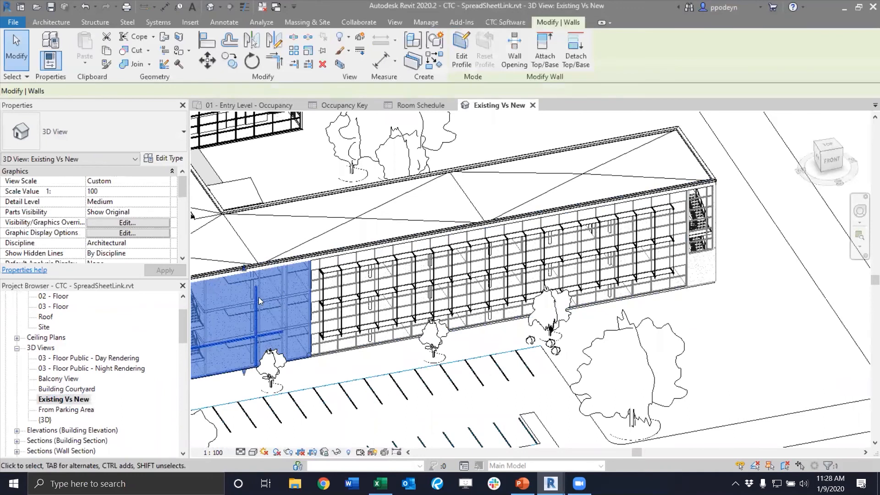
scroll(128, 235, down, 3)
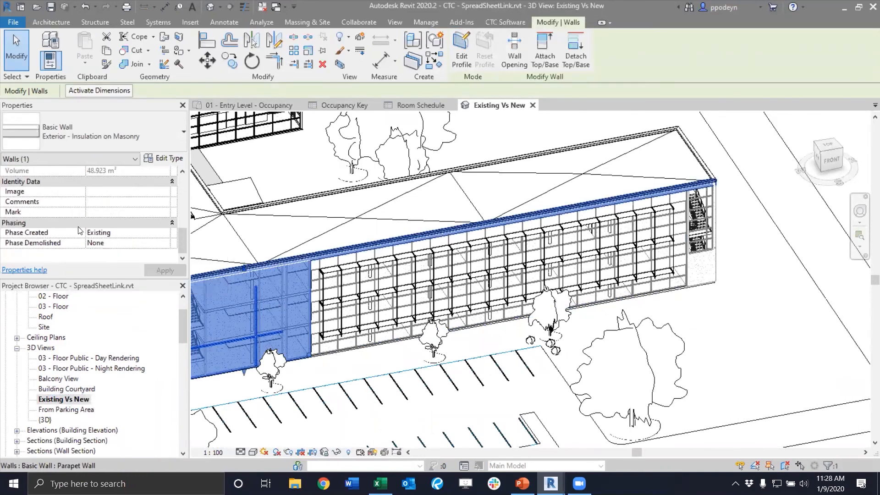
middle_drag(302, 285, 465, 282)
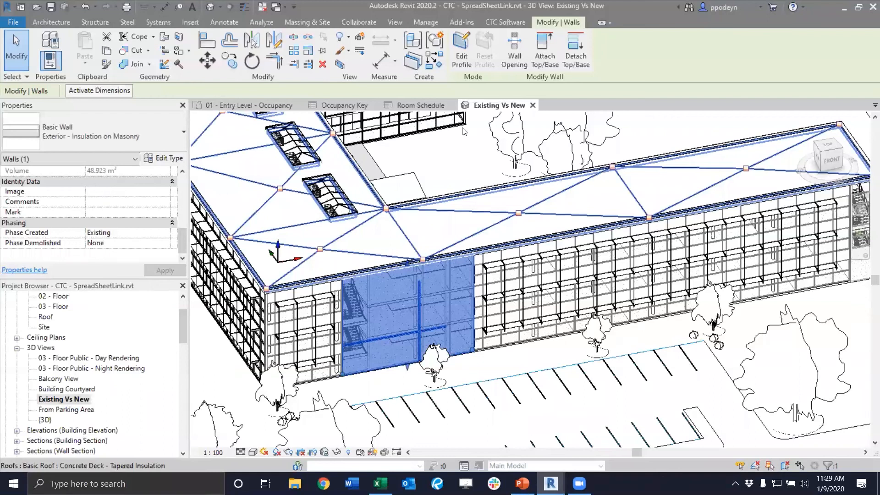
- Start Spreadsheet Link and add the Walls category to the selected categories
click(504, 21)
click(446, 46)
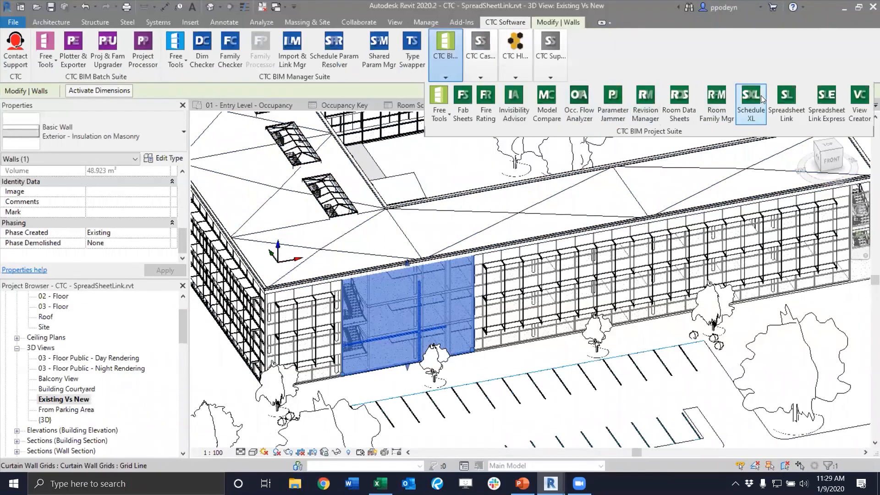
click(785, 99)
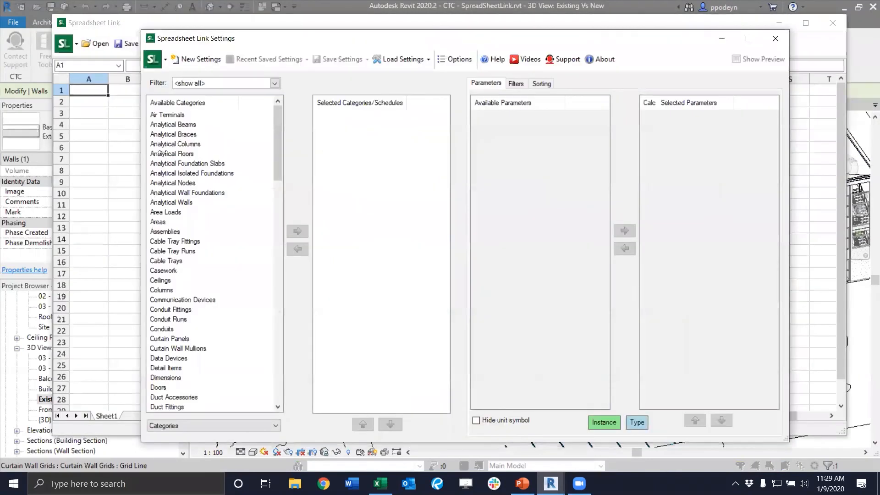
click(174, 194)
key(w)
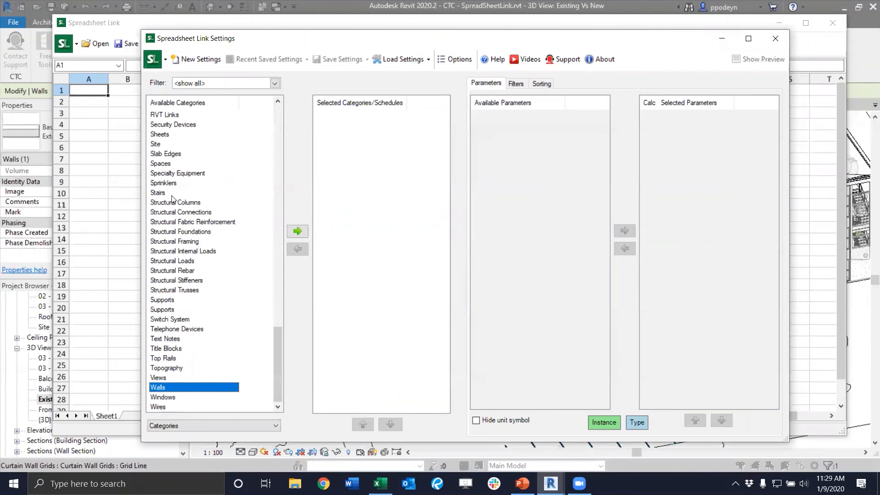
click(297, 231)
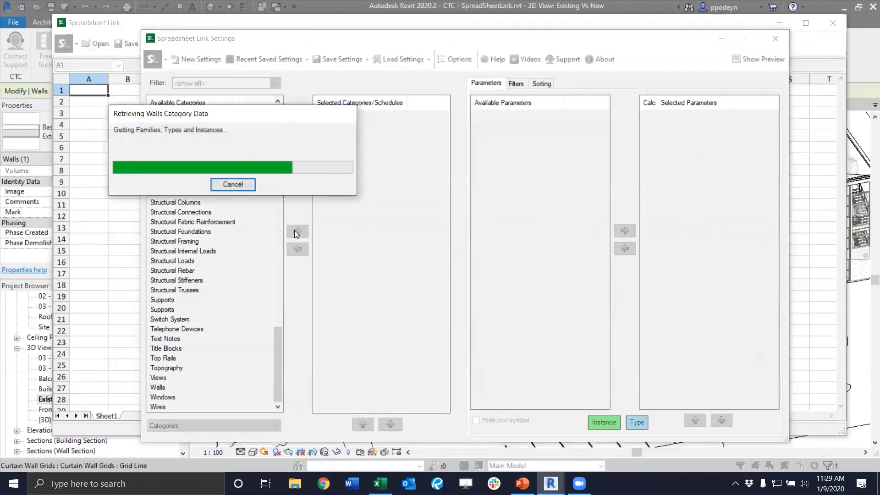
- Add the Type Name parameter to the selected Walls parameters
click(504, 214)
scroll(505, 215, down, 4)
scroll(503, 240, down, 4)
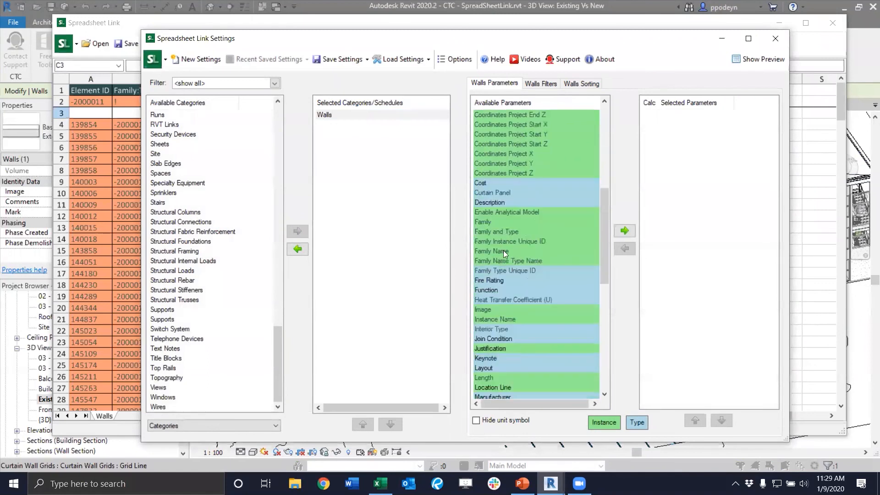
scroll(499, 321, down, 8)
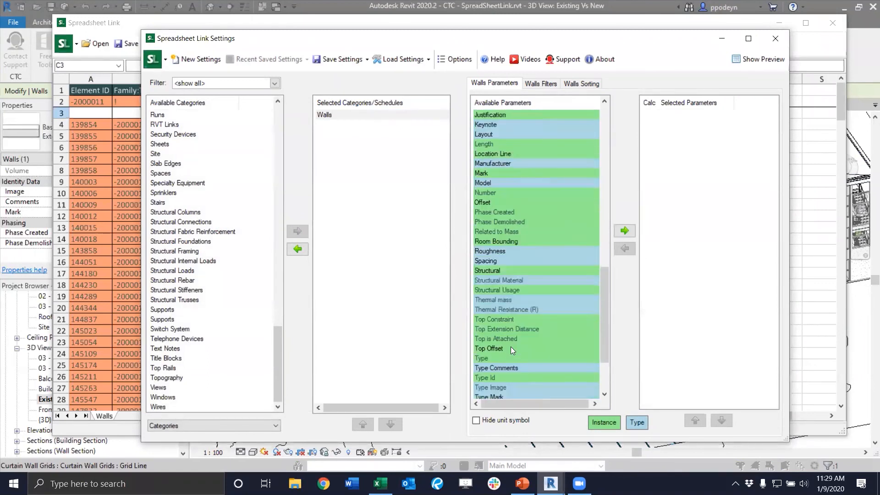
scroll(504, 357, down, 2)
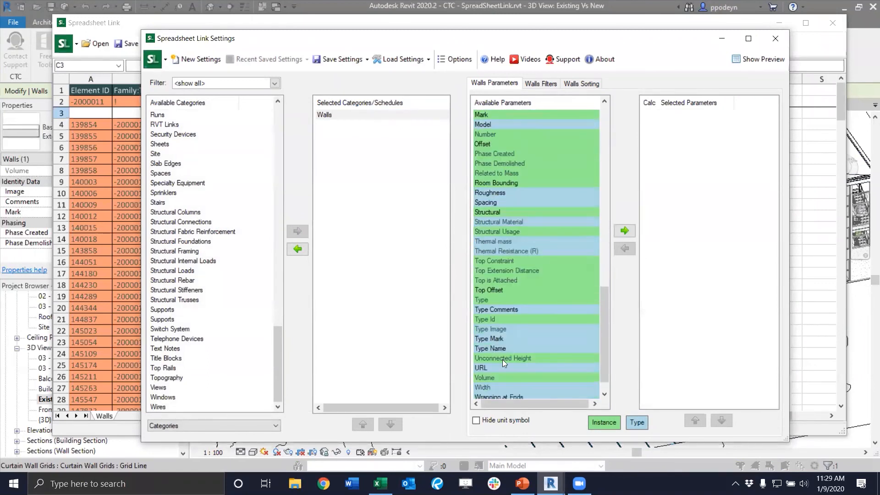
click(494, 347)
click(624, 230)
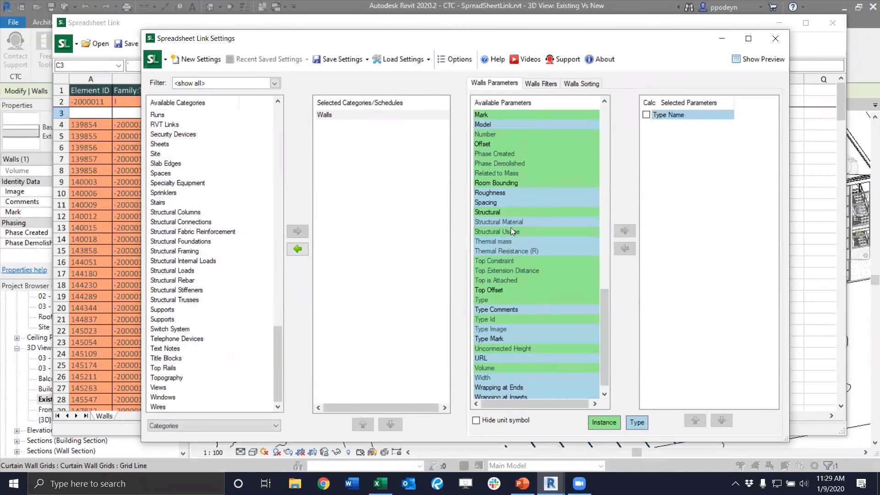
- Add the Phase Created and Comments parameters to the Walls selection after Type Name
click(504, 183)
click(504, 153)
click(624, 230)
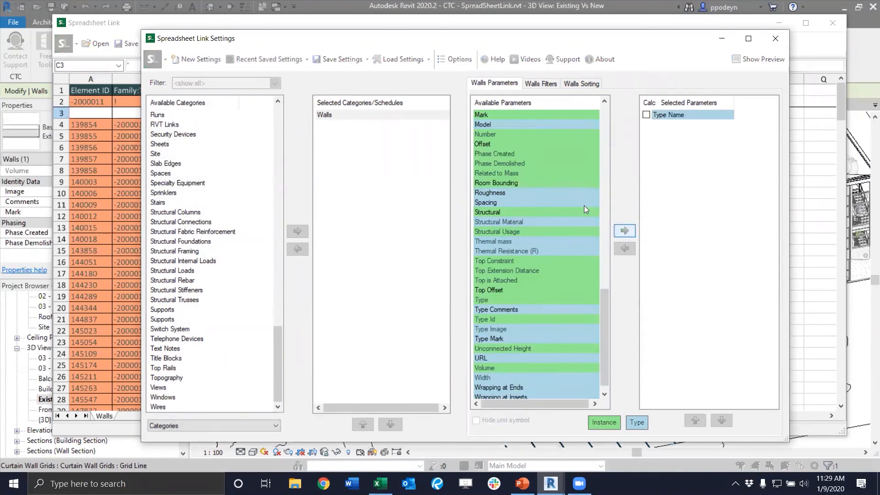
scroll(516, 164, up, 3)
scroll(511, 158, up, 9)
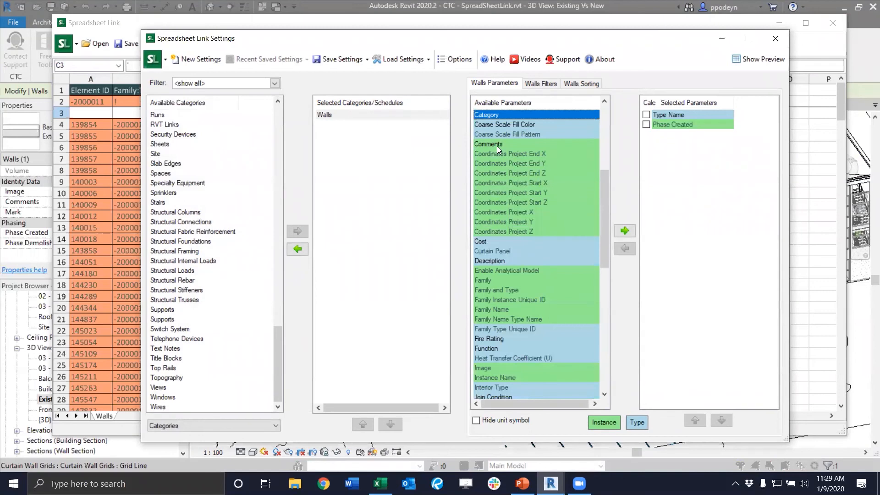
click(496, 144)
click(624, 230)
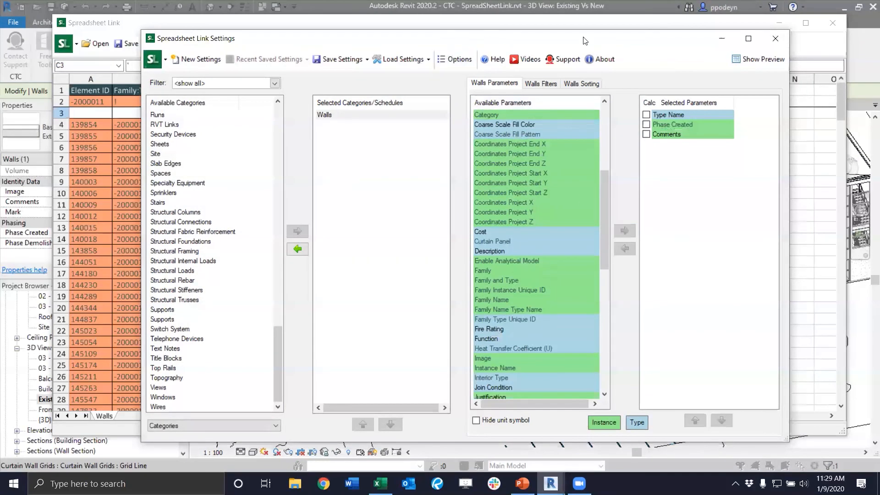
- In the Walls worksheet, enter the formula =D4 in Comments cell E4 and fill it down through row 183
click(721, 39)
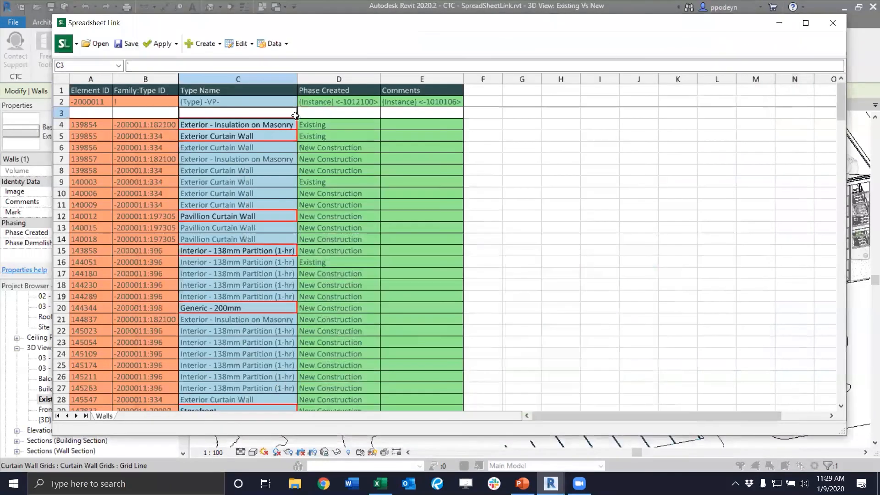
click(426, 124)
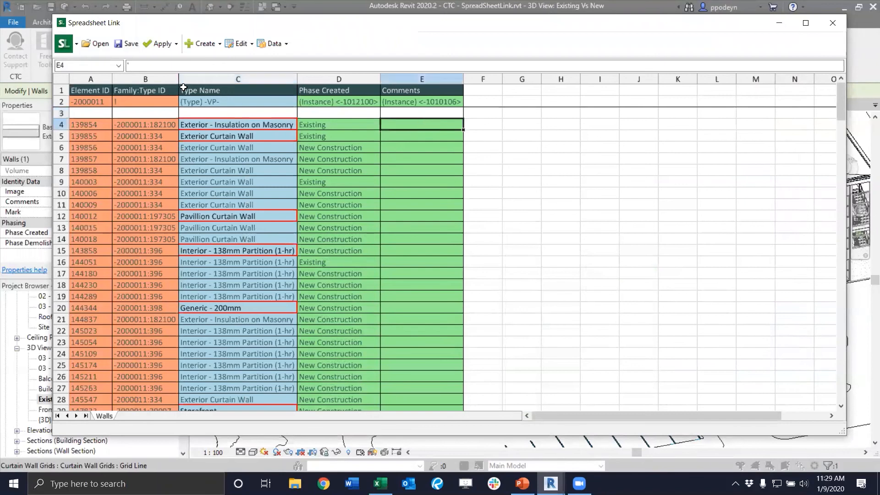
click(156, 65)
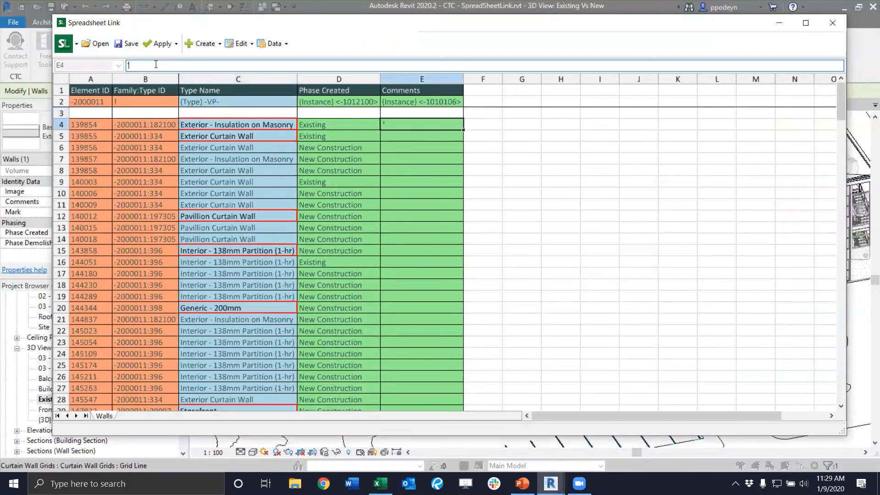
text(=)
click(339, 125)
drag(463, 131, 407, 233)
scroll(405, 206, up, 15)
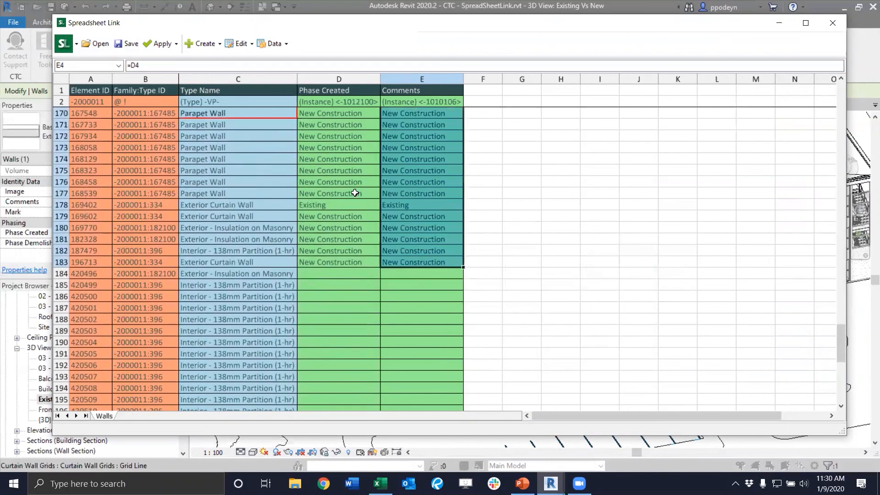
scroll(403, 185, up, 20)
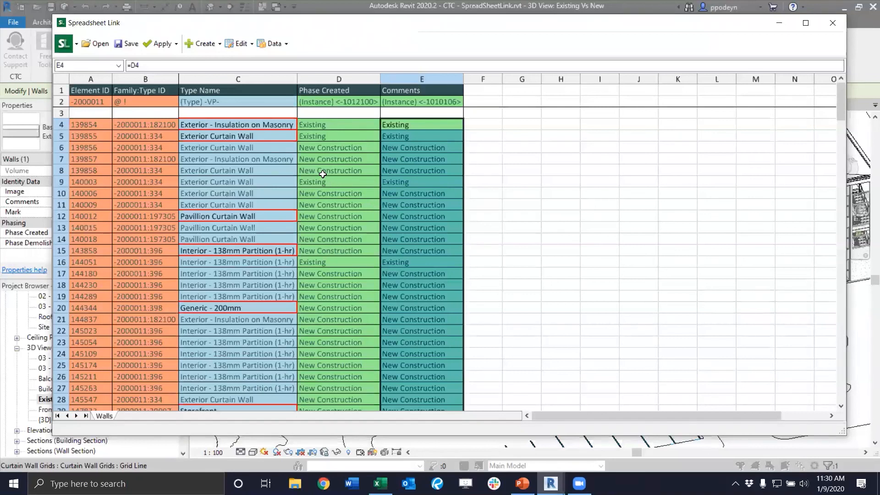
- Apply the Walls worksheet's values to the Revit project and dismiss the import result
click(176, 43)
click(181, 61)
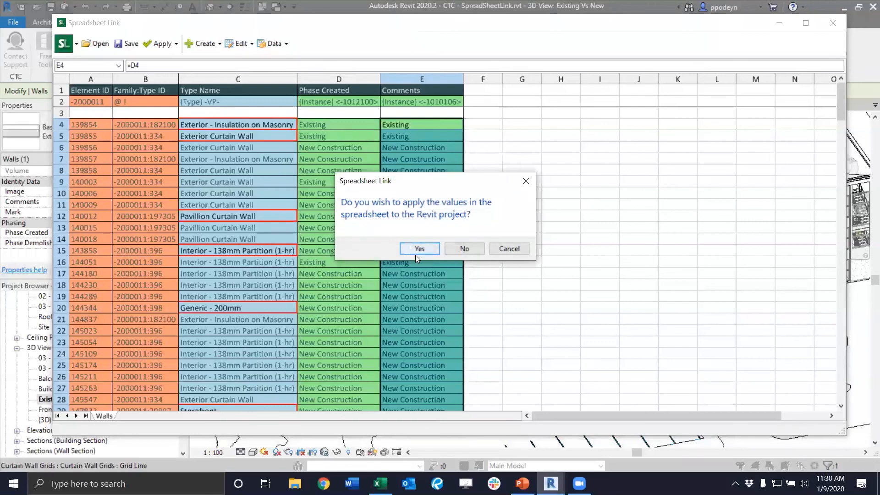
click(418, 250)
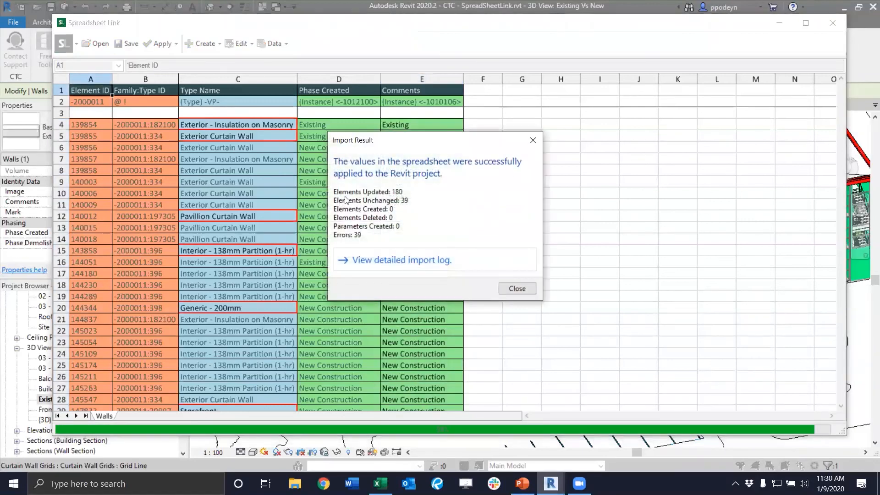
click(509, 288)
- Close the Walls worksheet and the Spreadsheet Link settings, discarding the settings, and clear the wall selection in the 3D view
click(833, 25)
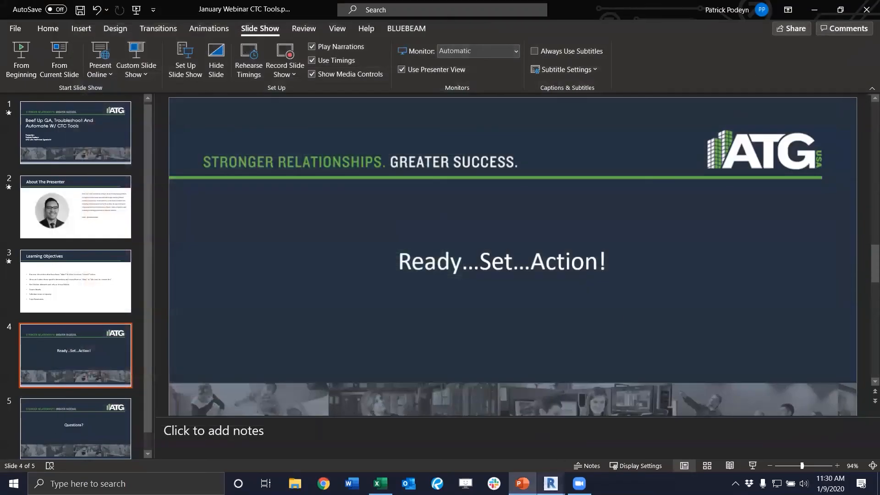
click(675, 436)
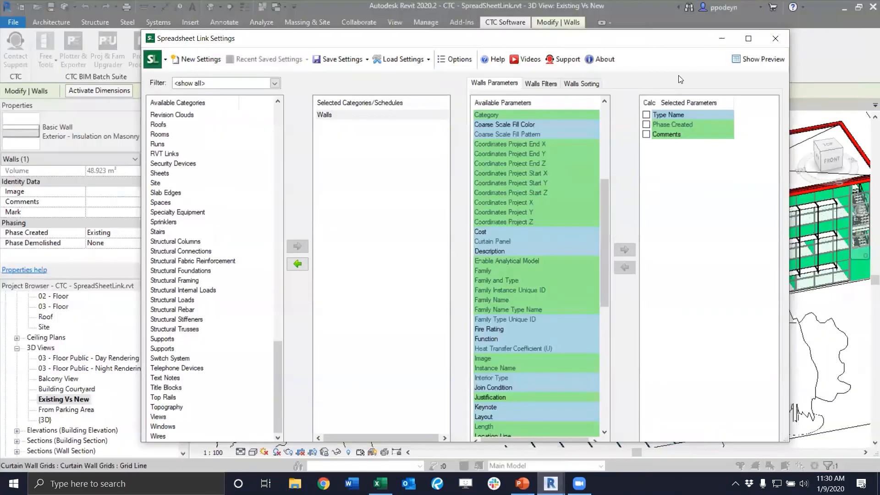
click(774, 42)
click(462, 263)
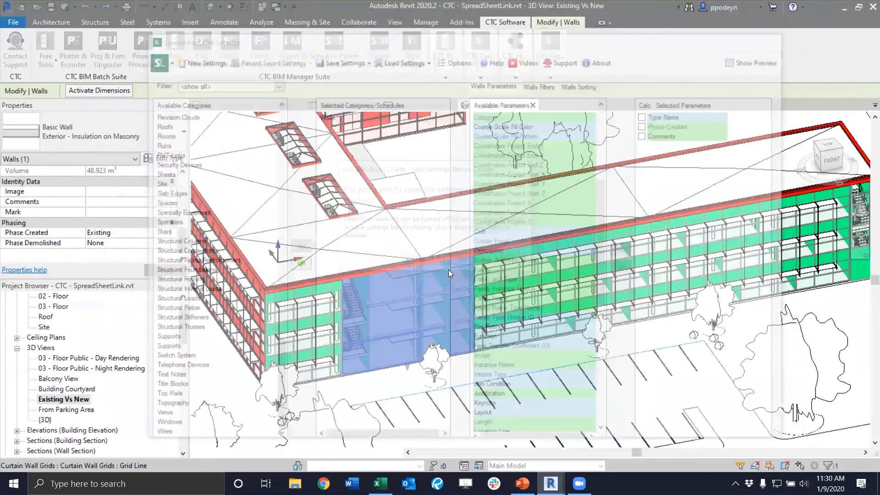
scroll(512, 203, down, 5)
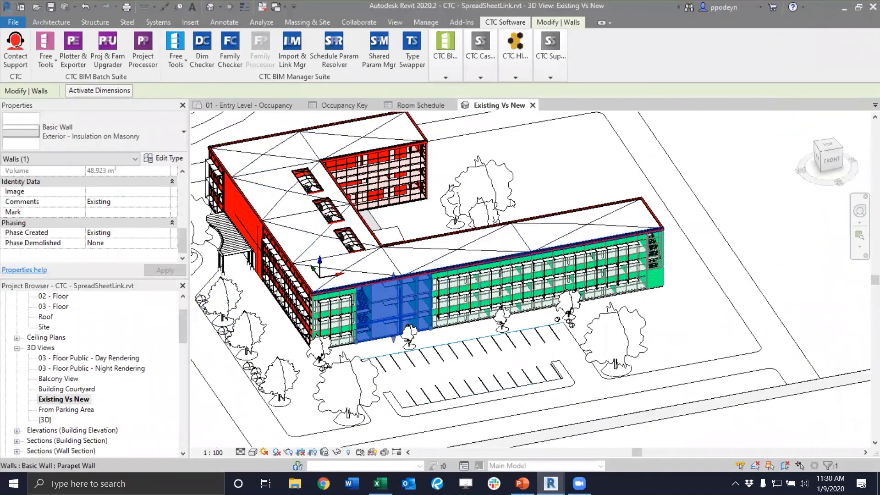
key(Escape)
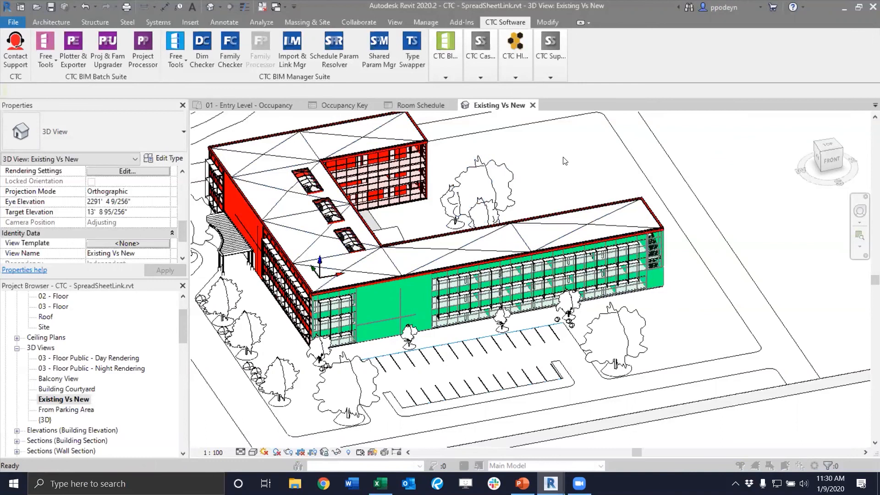
- Hide the Internal Origin subcategory of Site in the Existing Vs New view's Visibility/Graphic Overrides
key(v)
key(v)
click(193, 215)
key(s)
scroll(192, 219, down, 4)
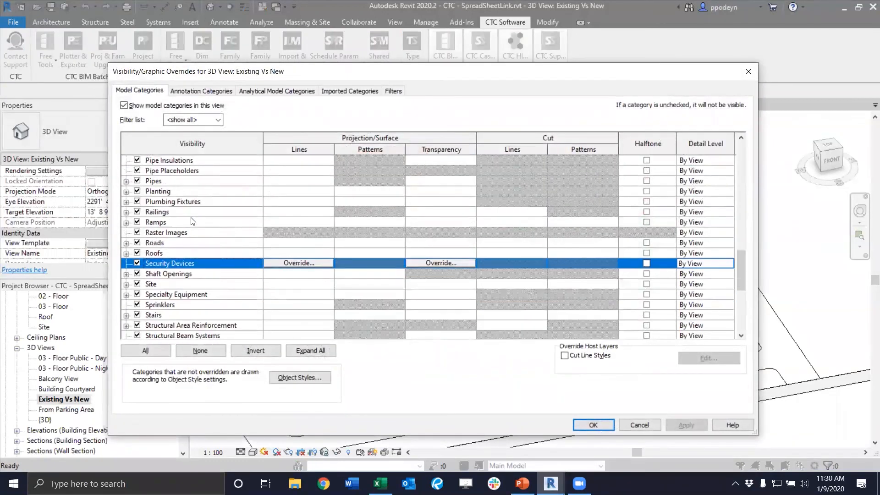
click(126, 212)
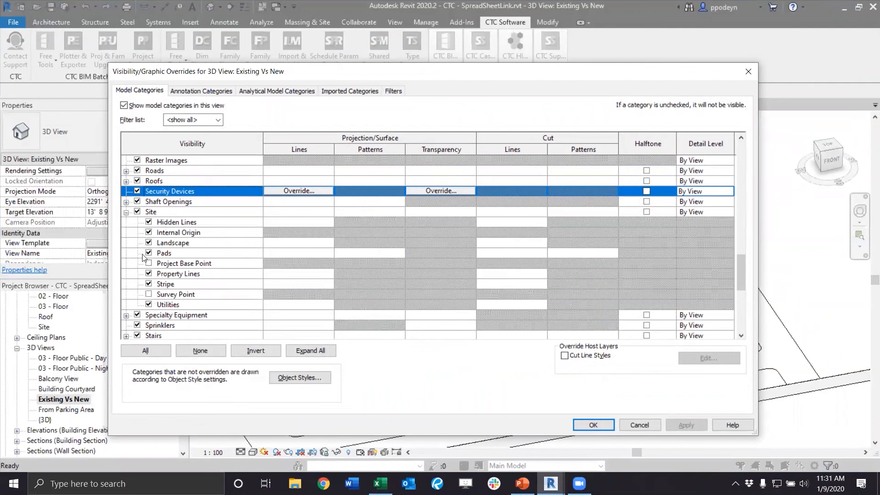
click(149, 233)
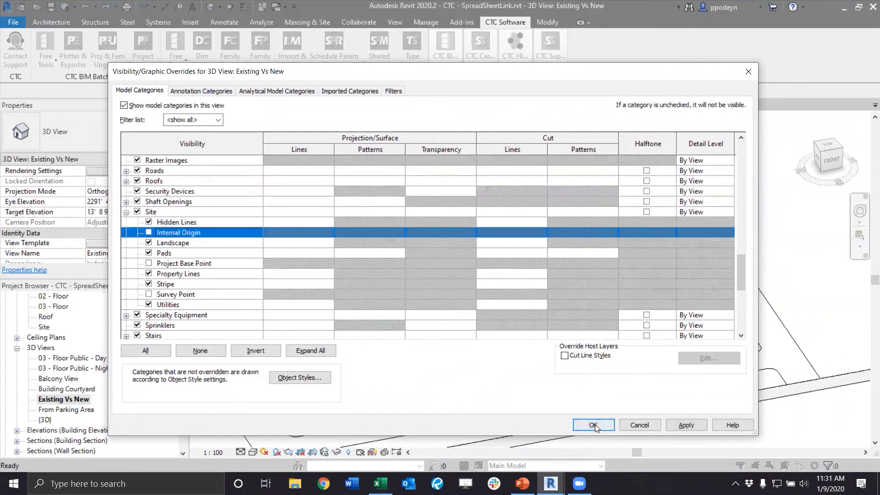
click(593, 426)
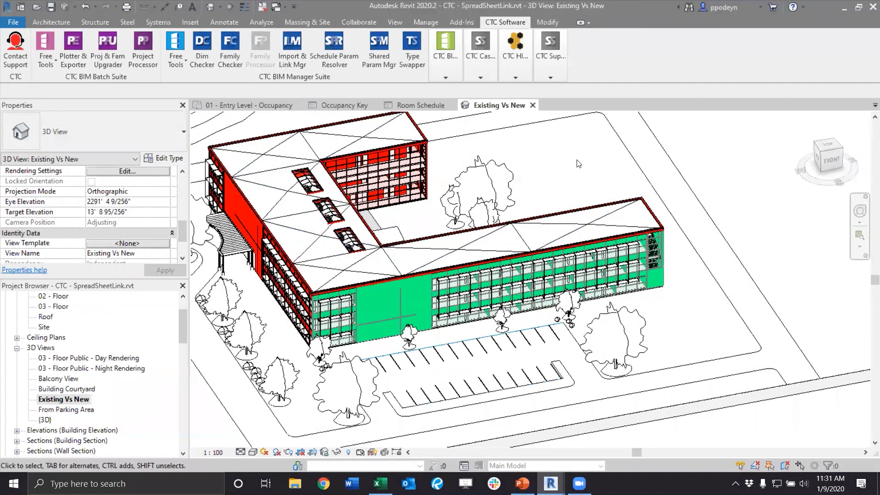